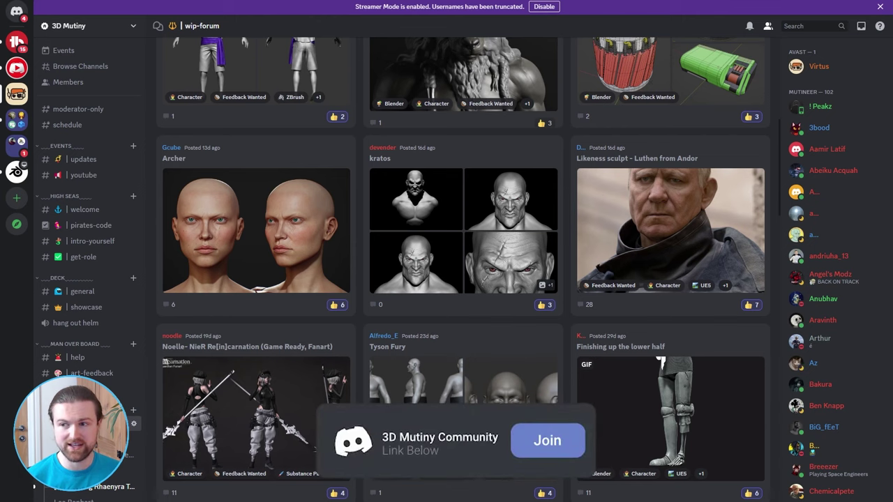
Bring the browser window into view and look through the Maya Retop - Tips and Tricks slides up to the Limb Cylinder shortcut.
drag(892, 105, 552, 72)
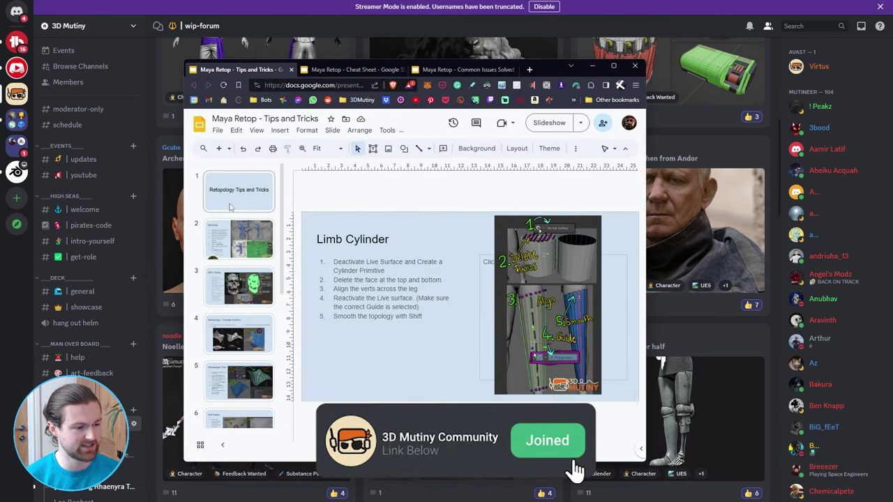
click(348, 70)
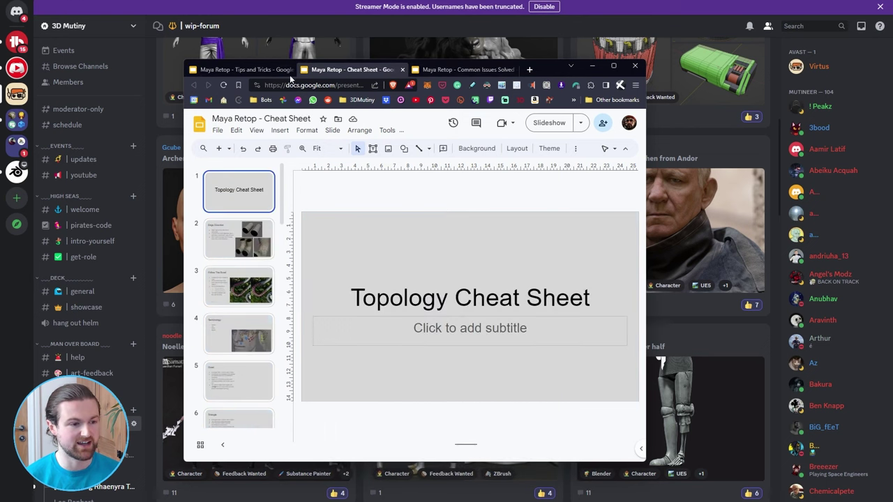
click(241, 70)
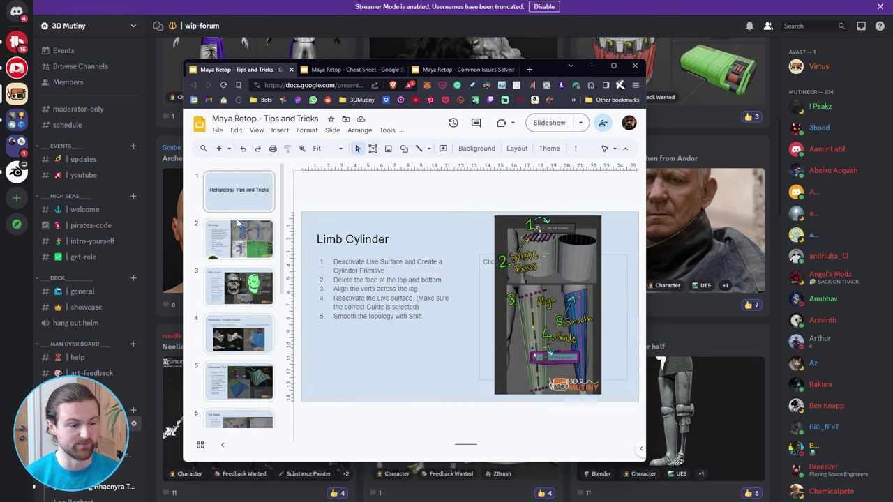
key(Down)
key(Down)
key(Down)
key(Down)
Look through the Maya Retop - Cheat Sheet slides, from Terminology and How To Cap A Cylinder to Visual Density.
key(Down)
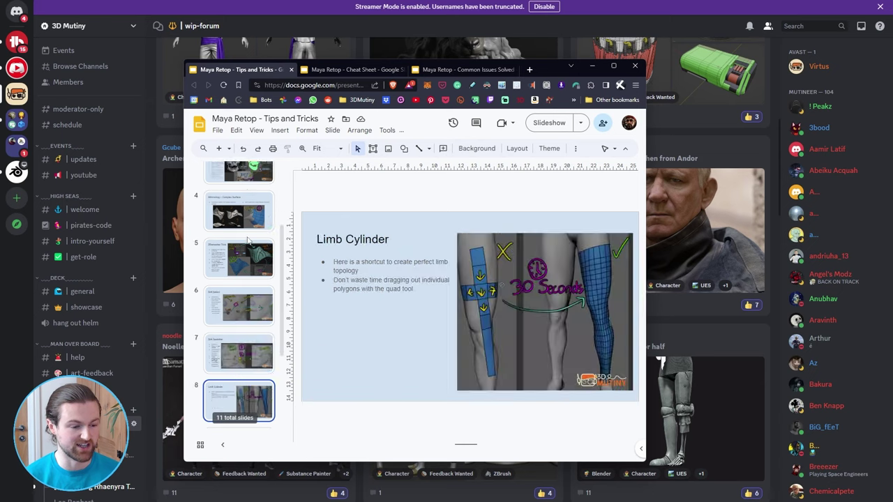
key(ctrl+Tab)
key(Down)
key(Down)
key(Down)
key(Down)
key(Down)
key(Down)
key(Down)
key(Down)
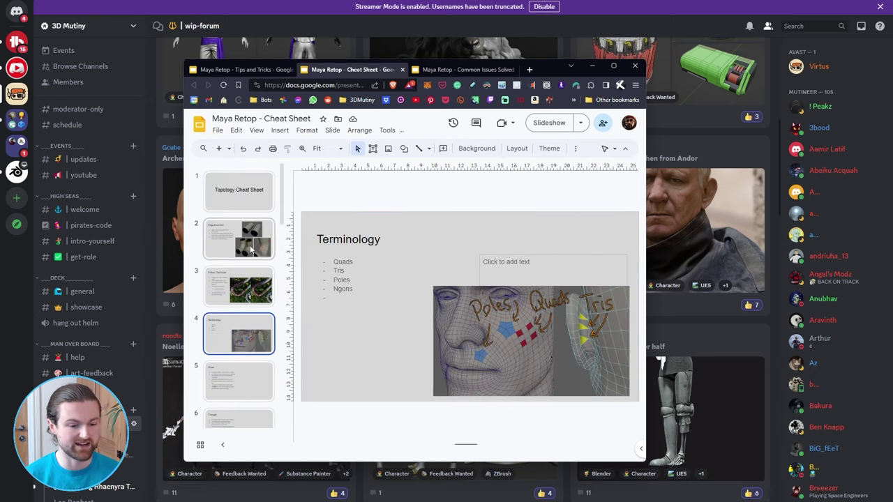
key(Down)
key(Down)
key(Down)
key(Down)
key(Down)
key(Down)
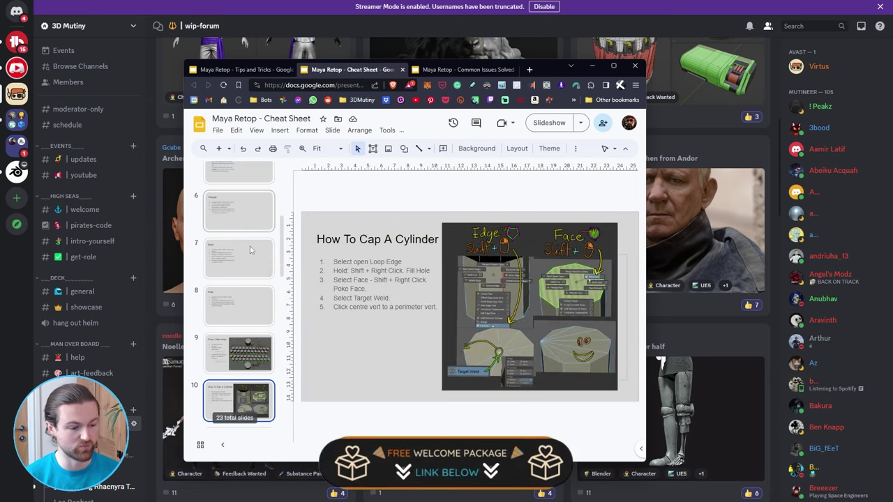
key(Down)
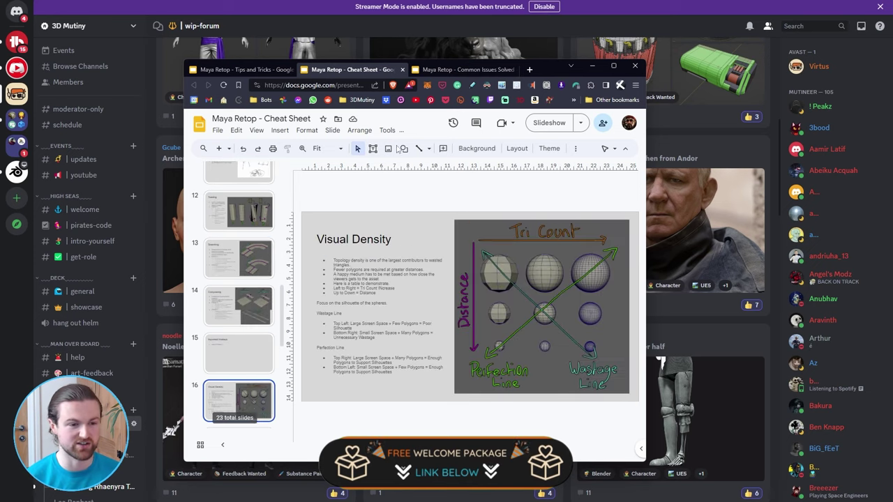
Look through the Maya Retop - Common Issues Solved slides and move the browser window out of view.
click(431, 71)
key(Down)
key(Down)
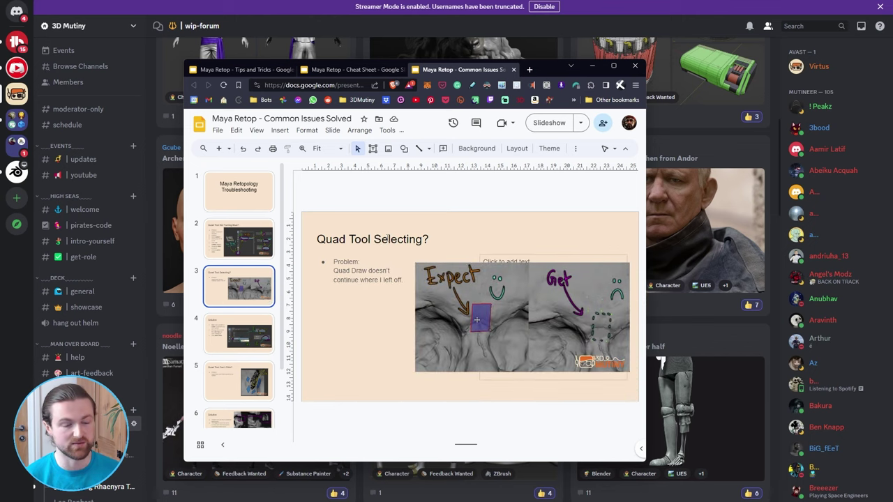
key(Down)
key(Down)
key(Down)
key(Down)
drag(546, 71, 892, 135)
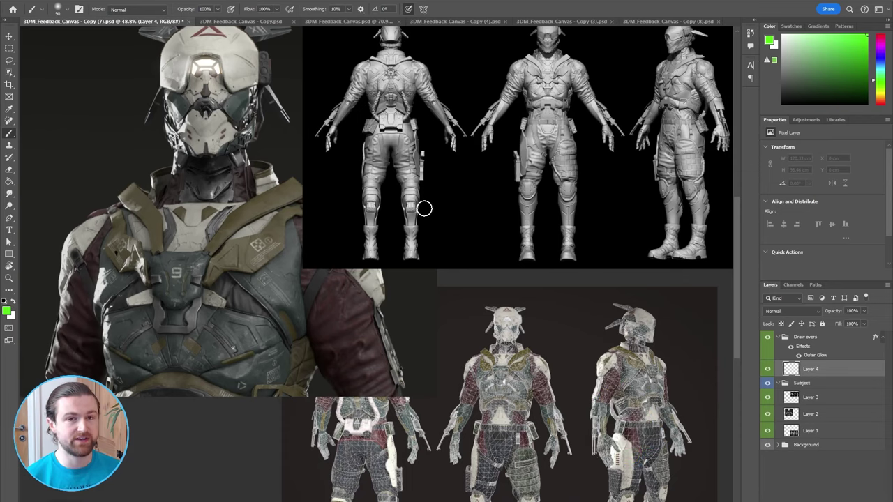
In Photoshop, brush a magenta grid on the front-view wireframe's upper arm and a magenta square beside its head.
alt+scroll(440, 243, down, 2)
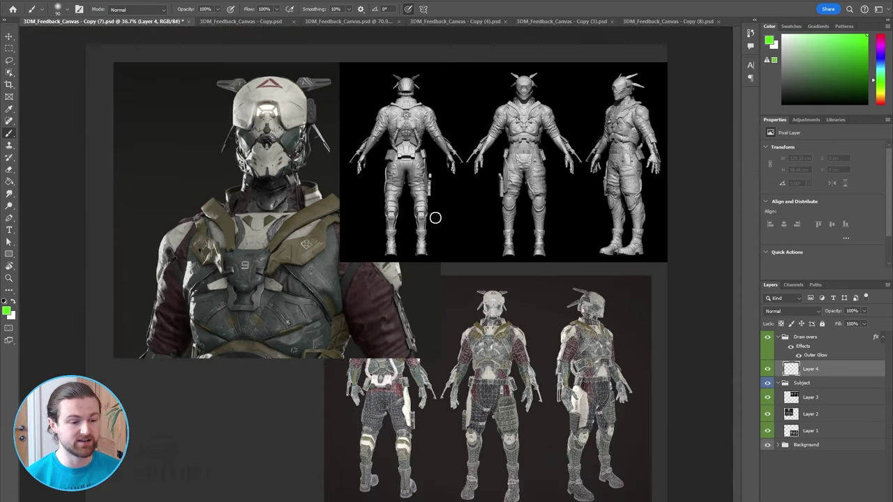
alt+scroll(512, 395, up, 3)
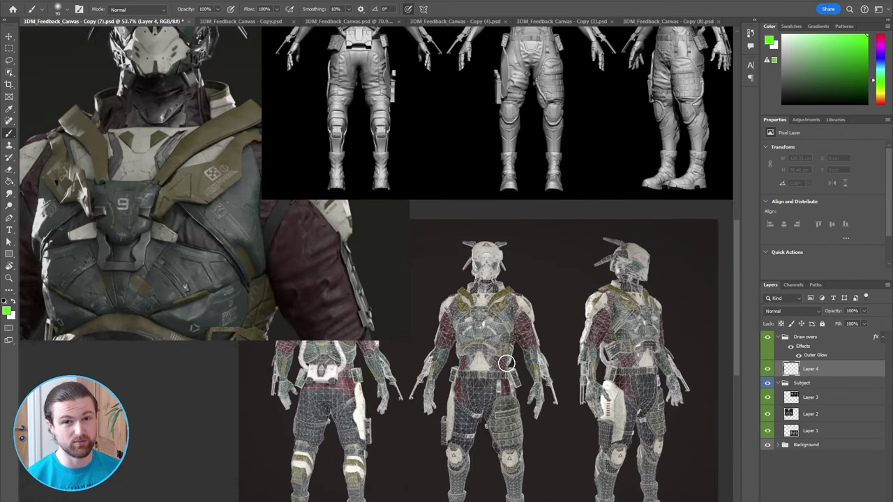
alt+scroll(506, 362, up, 2)
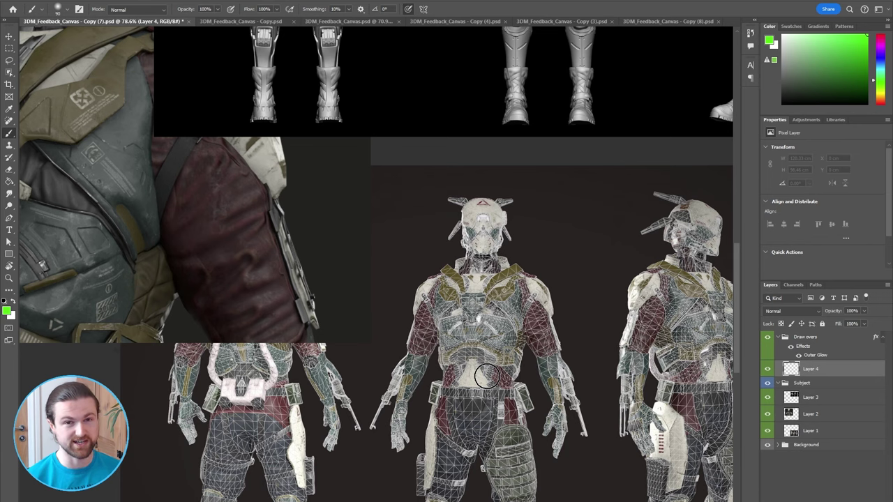
alt+scroll(487, 377, up, 2)
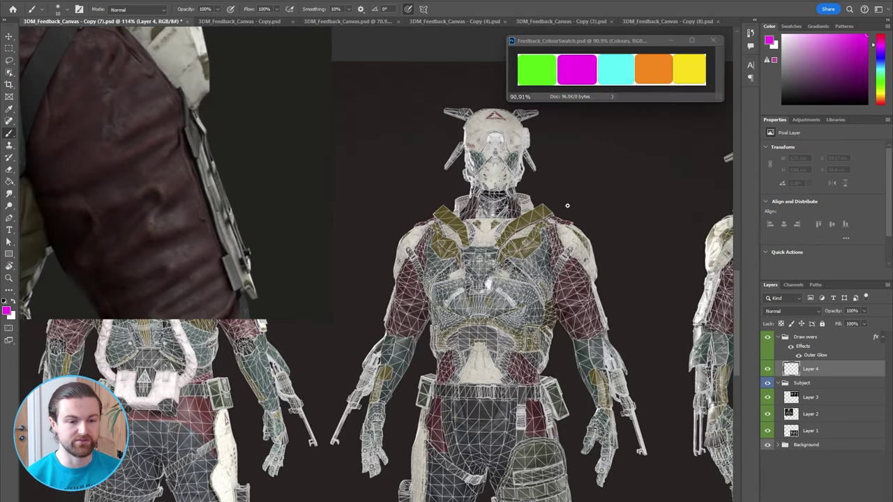
mouse_move(567, 273)
mouse_down()
mouse_move(563, 322)
mouse_move(582, 291)
mouse_up()
drag(555, 287, 591, 280)
mouse_move(588, 140)
mouse_down()
mouse_move(591, 197)
mouse_move(617, 135)
mouse_move(638, 132)
mouse_move(645, 190)
mouse_up()
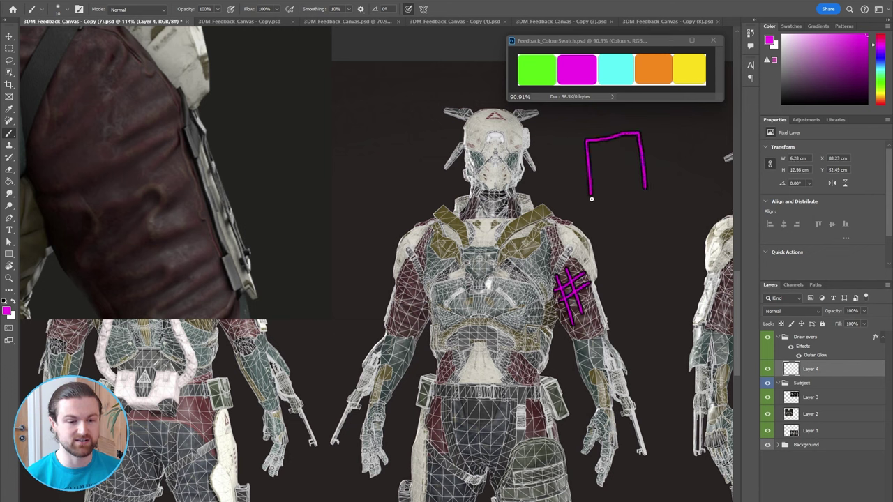
drag(589, 196, 645, 190)
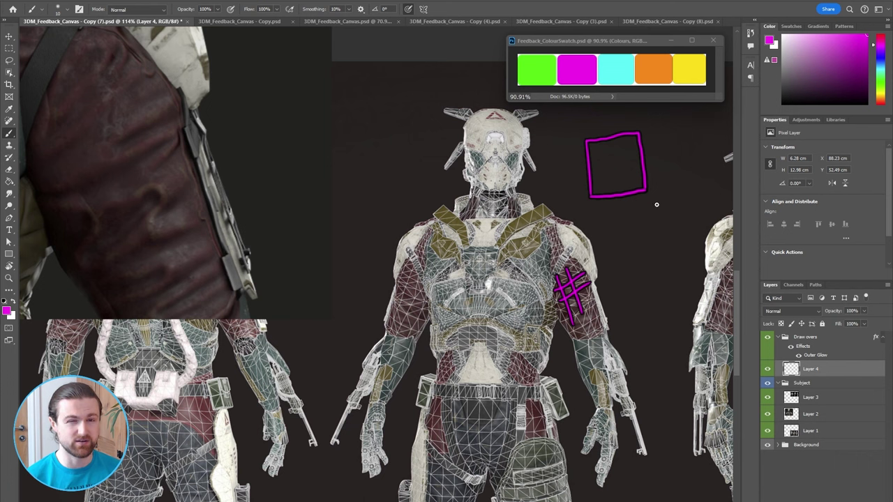
Mark the magenta square's four corners with cyan dots and brush short cyan edge strokes on the wireframe's opposite upper arm.
alt+click(620, 69)
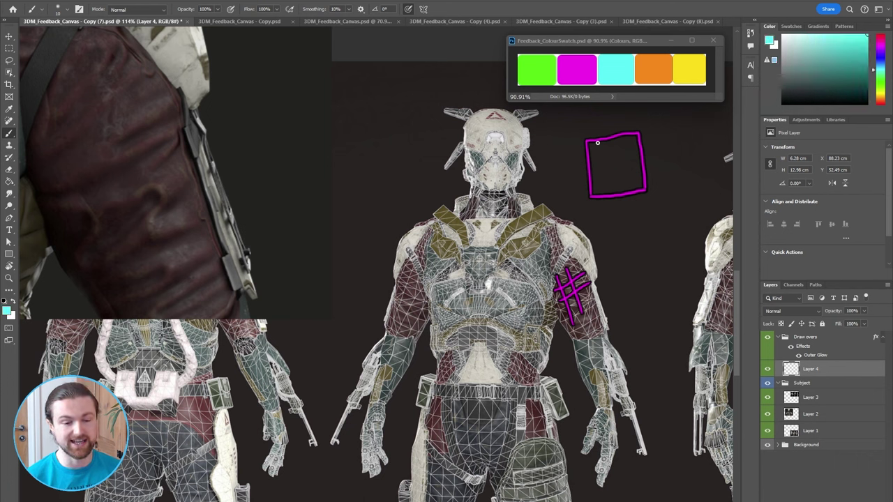
click(587, 141)
click(638, 134)
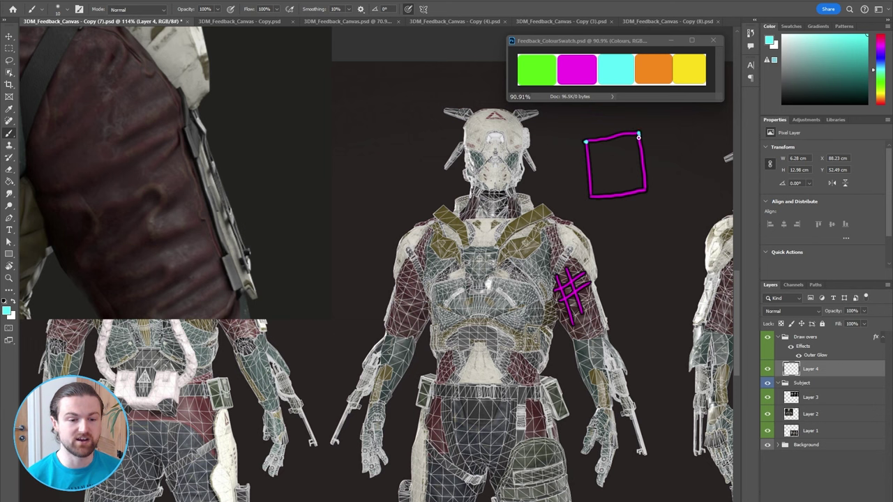
click(645, 188)
click(590, 196)
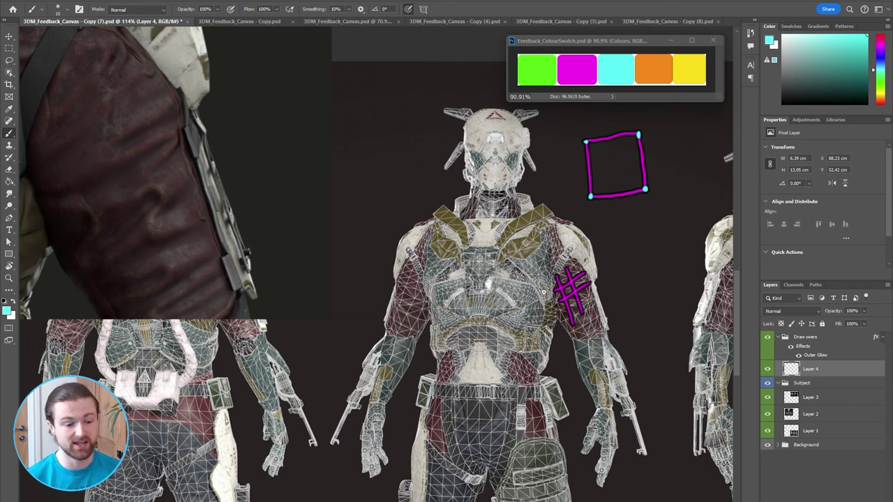
mouse_move(418, 311)
mouse_down()
mouse_move(411, 327)
mouse_move(423, 304)
mouse_up()
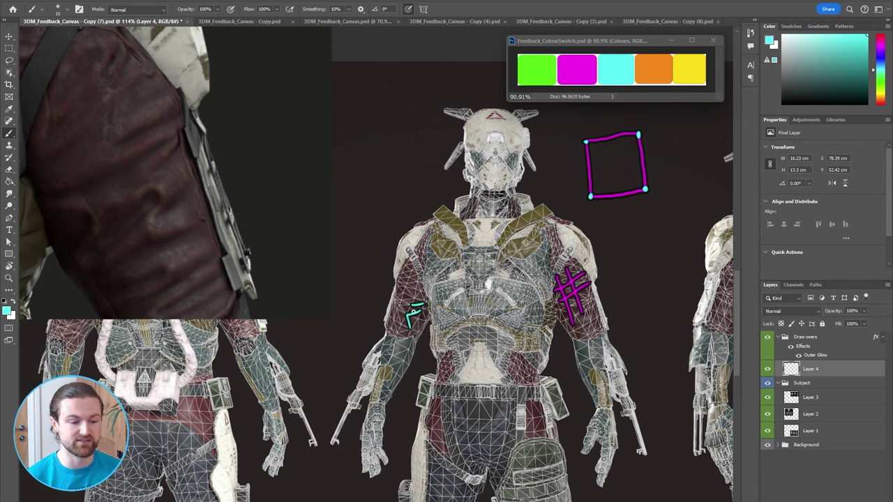
Brush an orange arrow pointing at the shoulder strap of the front-view wireframe.
alt+click(647, 74)
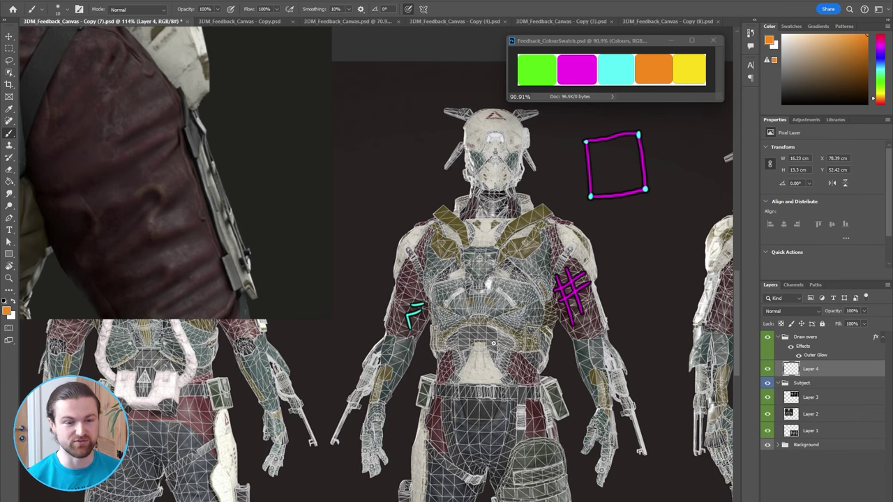
alt+scroll(477, 332, down, 1)
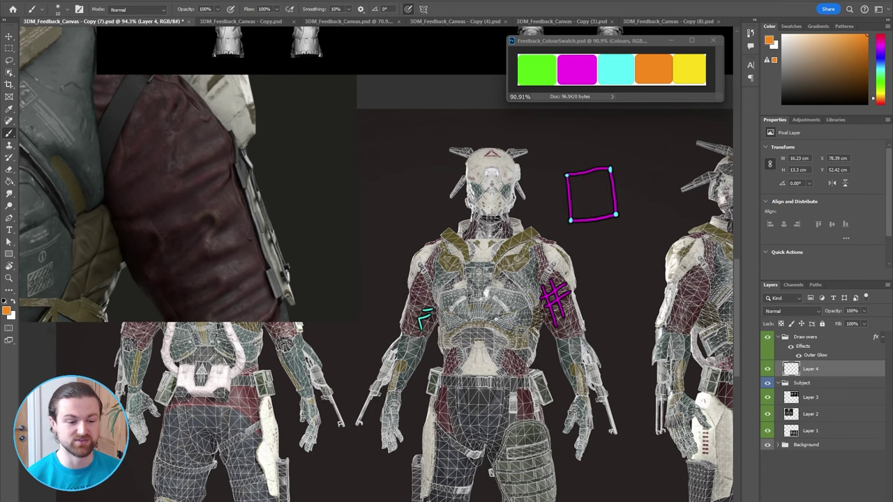
scroll(447, 331, down, 4)
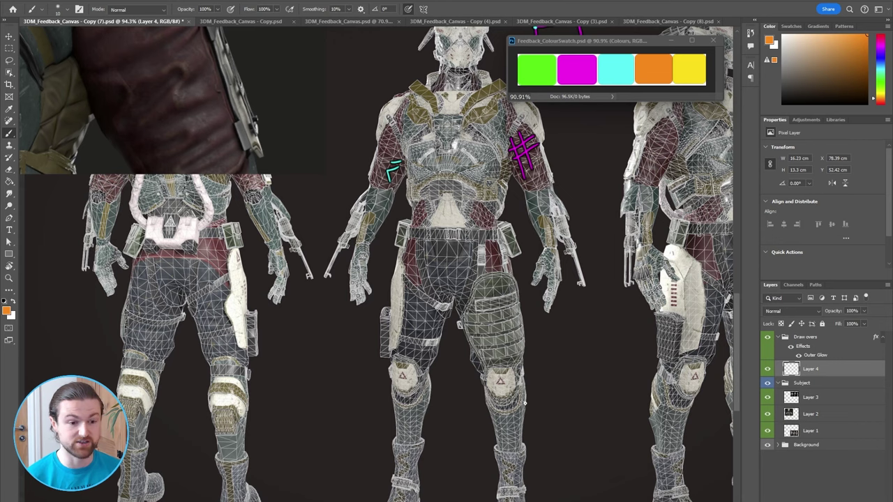
scroll(517, 283, up, 5)
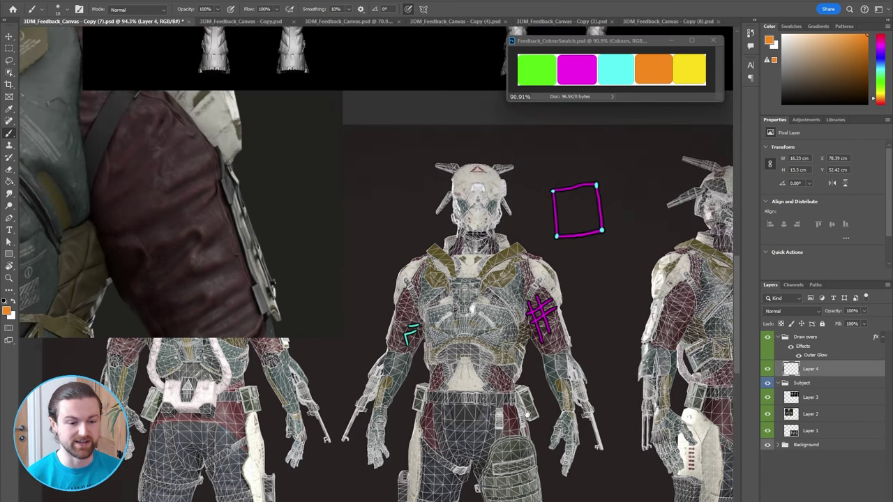
mouse_move(511, 252)
mouse_down()
mouse_move(521, 221)
mouse_move(519, 243)
mouse_up()
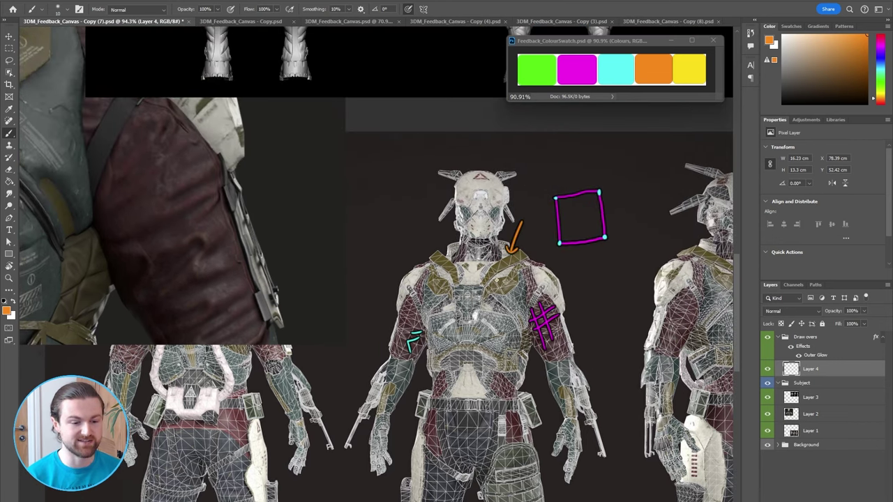
Outline the helmet's upper panel with the triangle emblem and one shoulder strap in orange on the close-up render.
alt+scroll(341, 197, down, 6)
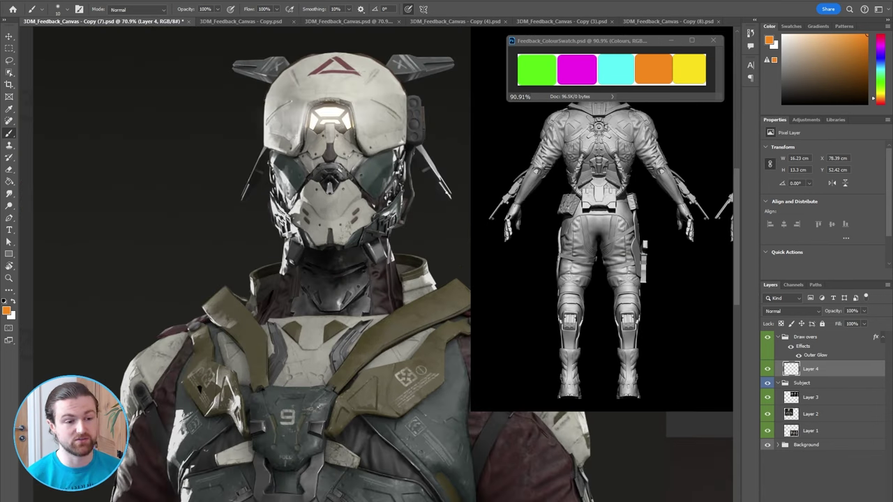
mouse_move(311, 95)
mouse_down()
mouse_move(299, 66)
mouse_move(346, 57)
mouse_move(366, 66)
mouse_up()
mouse_move(322, 92)
mouse_down()
mouse_move(360, 84)
mouse_move(372, 66)
mouse_up()
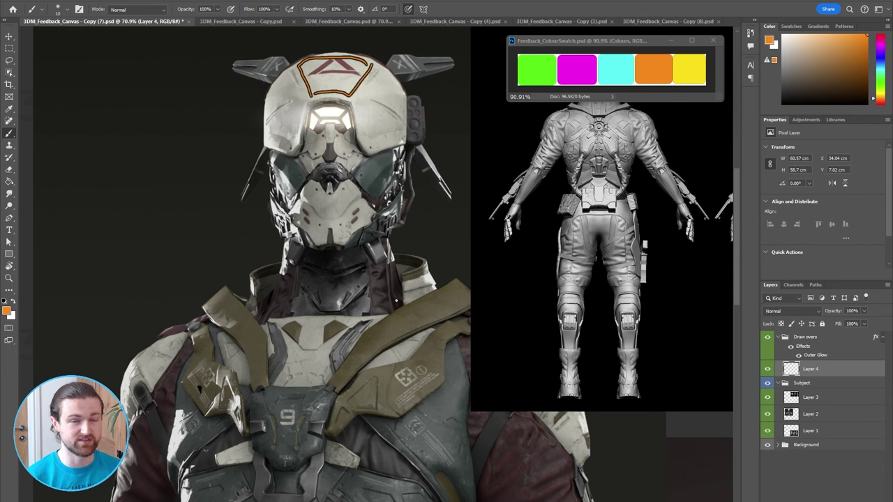
mouse_move(371, 332)
mouse_down()
mouse_move(380, 346)
mouse_move(464, 302)
mouse_move(371, 329)
mouse_up()
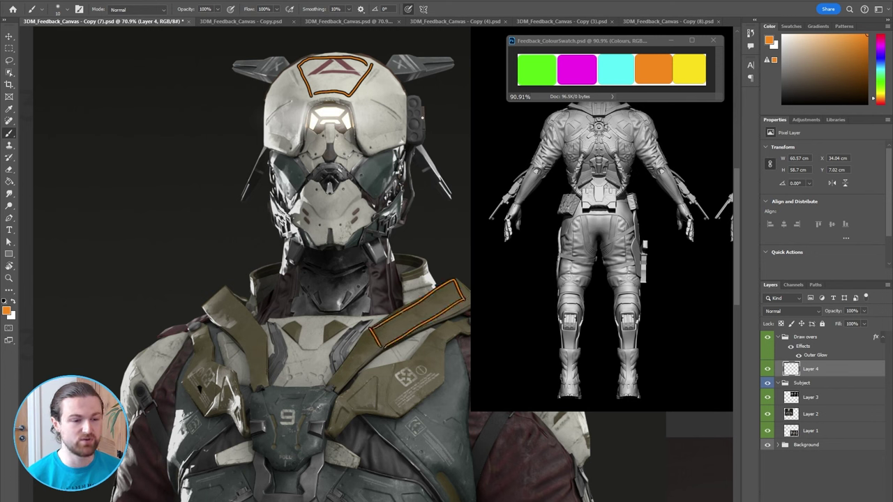
Brush two green arrows pointing down at the upper ends of both shoulder straps on the close-up render.
alt+click(545, 68)
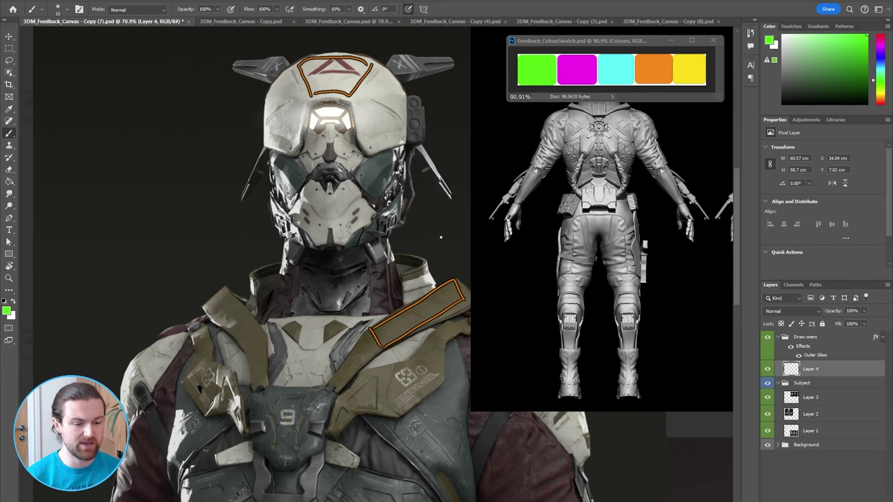
mouse_move(440, 237)
mouse_down()
mouse_move(438, 282)
mouse_move(448, 274)
mouse_up()
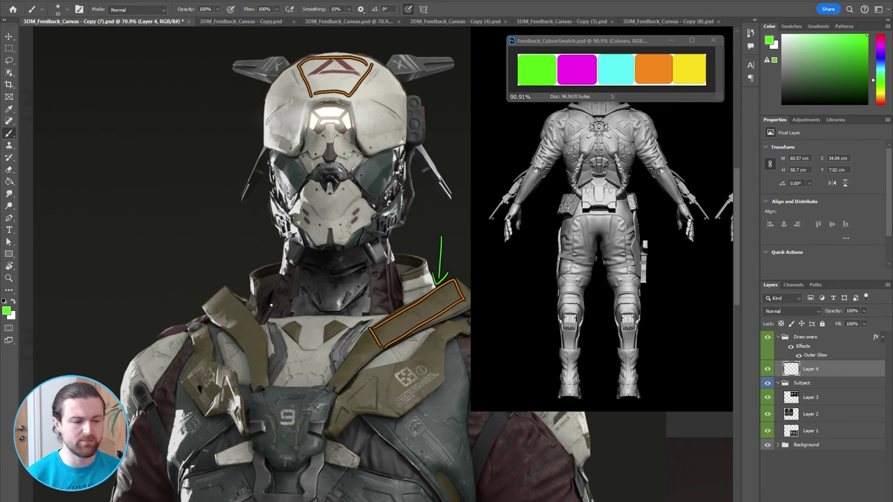
mouse_move(232, 251)
mouse_down()
mouse_move(232, 284)
mouse_move(240, 282)
mouse_up()
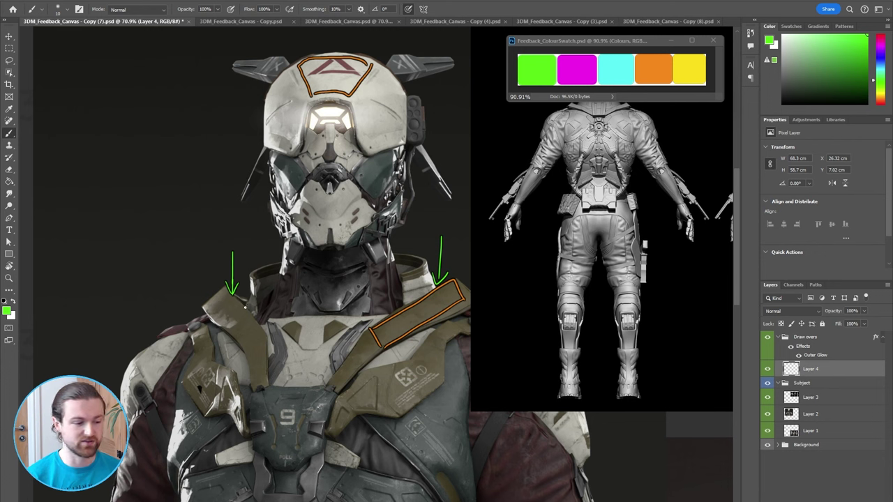
Brush a magenta circle beside the head with four arrows to the strap, collar and chest, plus short strokes across the orange-outlined strap.
alt+click(576, 68)
mouse_move(193, 173)
mouse_down()
mouse_move(185, 187)
mouse_move(195, 174)
mouse_move(215, 287)
mouse_move(221, 257)
mouse_up()
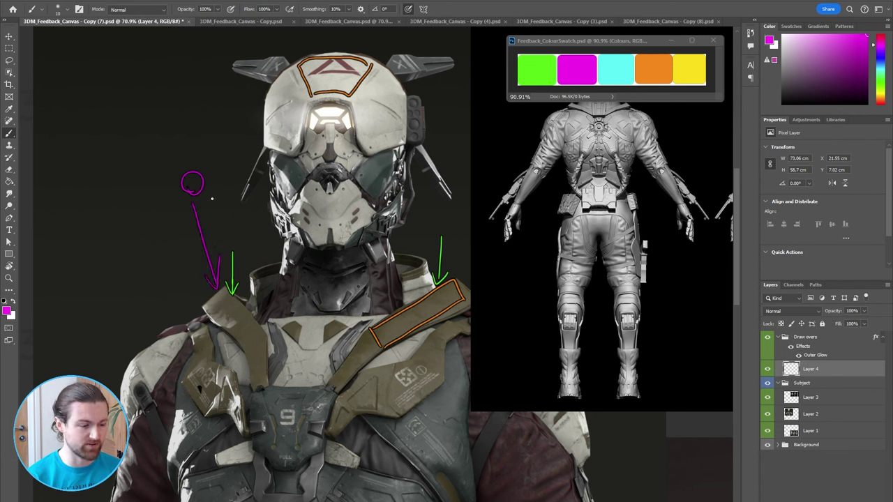
mouse_move(212, 200)
mouse_down()
mouse_move(329, 322)
mouse_move(314, 316)
mouse_move(323, 292)
mouse_up()
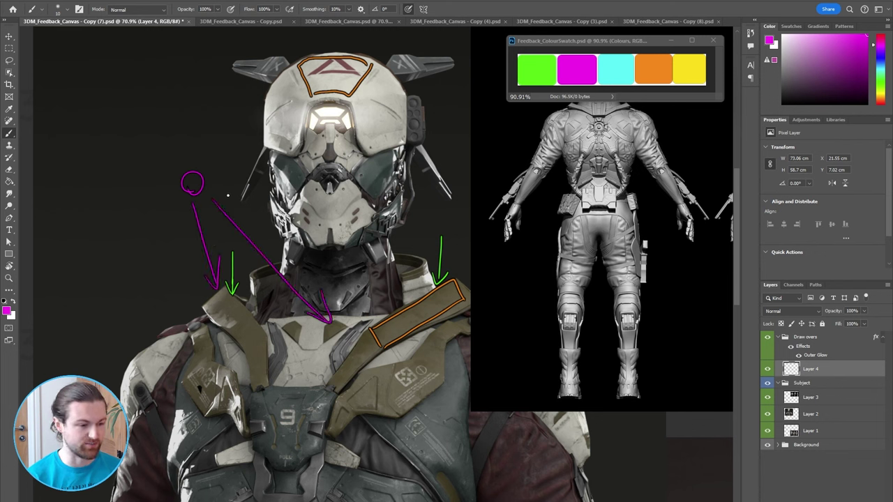
mouse_move(225, 191)
mouse_down()
mouse_move(379, 296)
mouse_move(371, 271)
mouse_up()
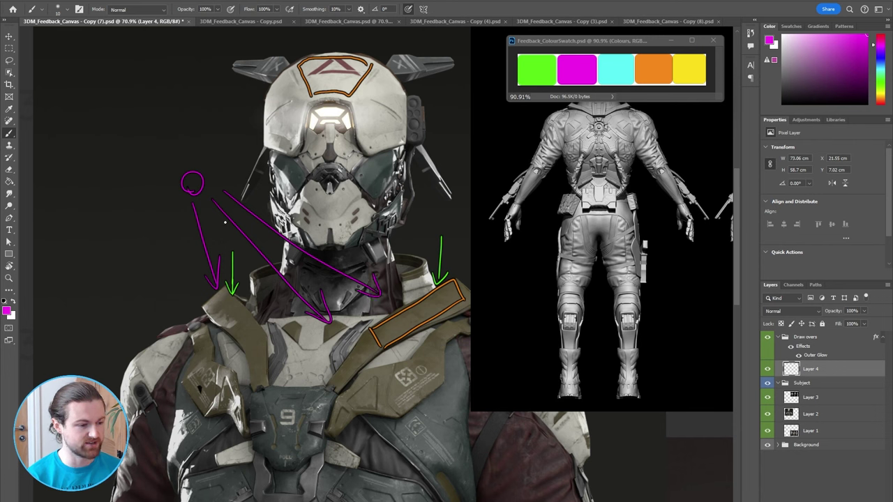
mouse_move(216, 213)
mouse_down()
mouse_move(282, 301)
mouse_move(286, 277)
mouse_up()
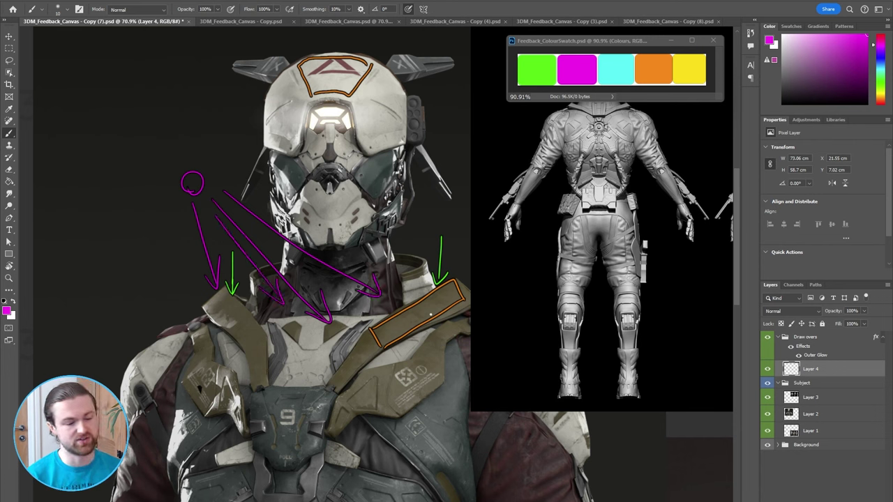
drag(423, 298, 447, 307)
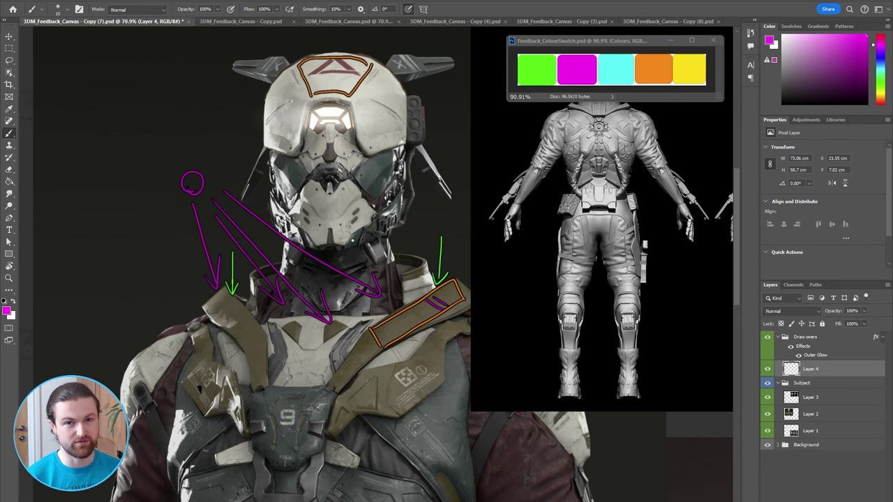
Outline the gaps along the inner edges of the two chest straps in magenta and brush a green arrow pointing at the orange-marked strap's lower part.
alt+scroll(363, 406, up, 7)
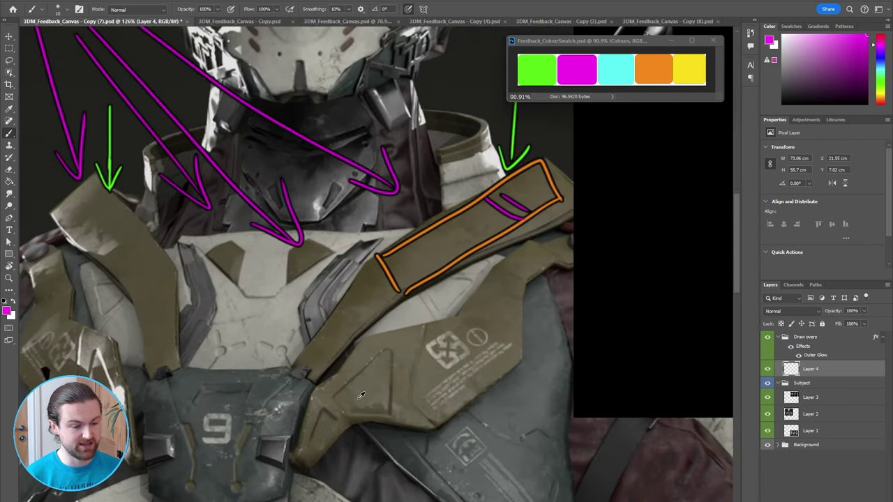
drag(350, 402, 425, 313)
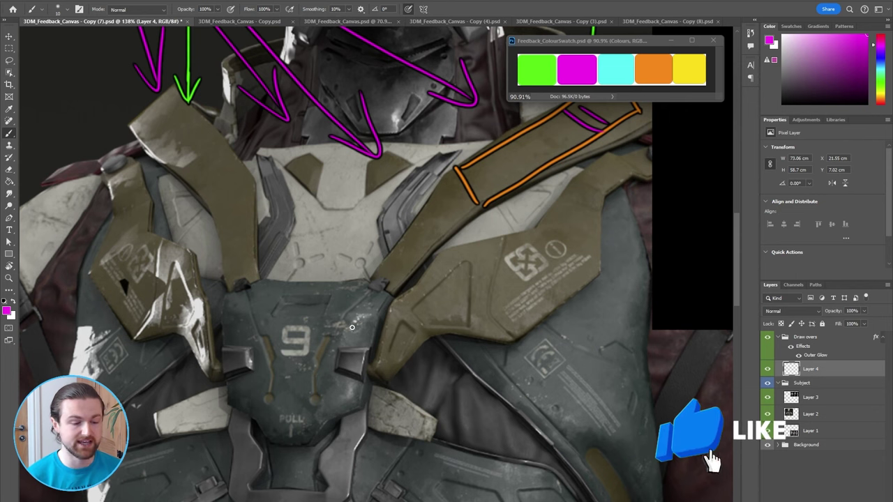
mouse_move(372, 349)
mouse_down()
mouse_move(369, 372)
mouse_move(449, 273)
mouse_move(387, 292)
mouse_move(438, 236)
mouse_move(435, 291)
mouse_up()
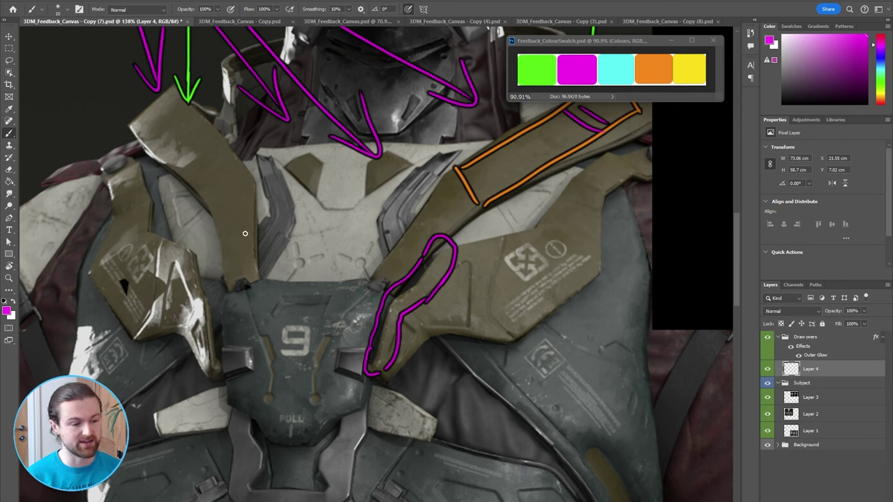
mouse_move(245, 230)
mouse_down()
mouse_move(269, 285)
mouse_move(272, 174)
mouse_move(243, 247)
mouse_up()
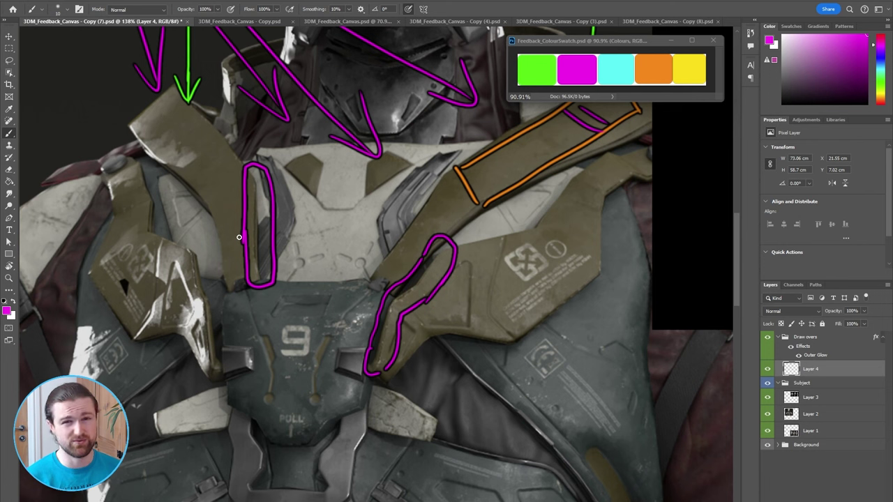
alt+click(550, 65)
mouse_move(340, 221)
mouse_down()
mouse_move(395, 241)
mouse_move(377, 245)
mouse_up()
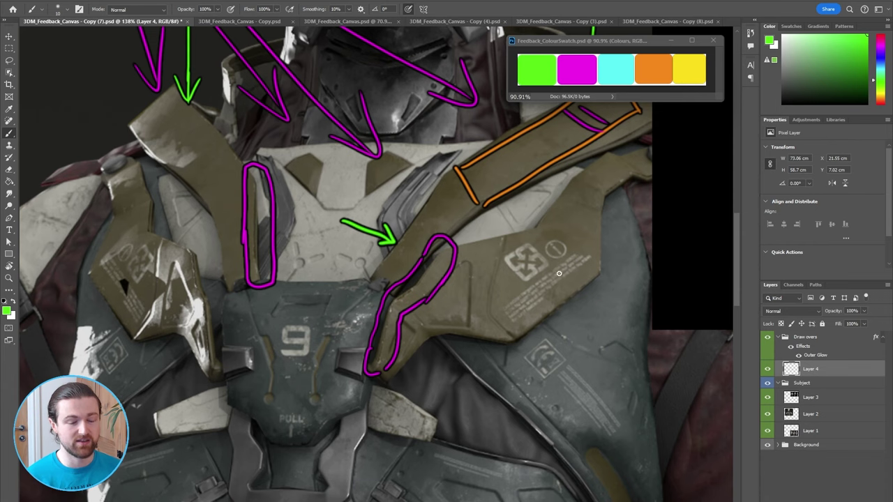
Examine the shoulder straps and chest armour on the front view of the grey sculpt.
alt+scroll(401, 237, down, 2)
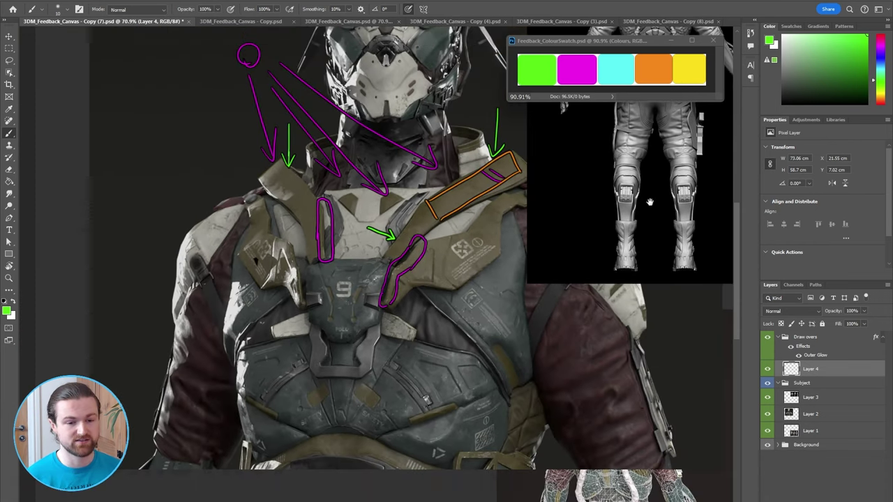
drag(650, 202, 465, 388)
drag(652, 245, 428, 302)
alt+scroll(428, 302, up, 5)
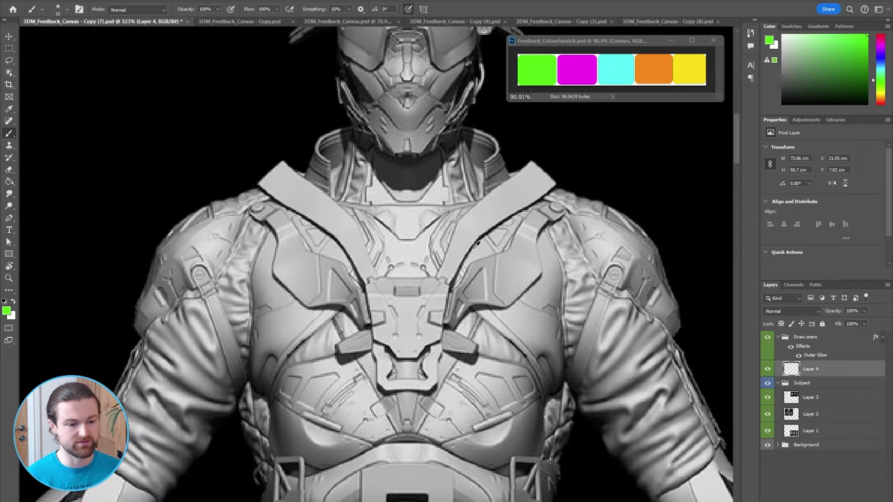
alt+scroll(481, 237, up, 1)
alt+scroll(485, 209, down, 1)
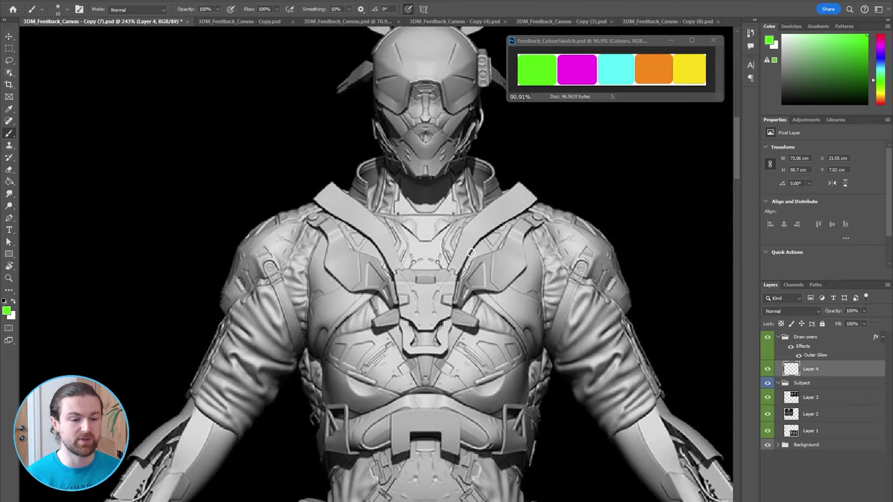
alt+scroll(472, 253, down, 5)
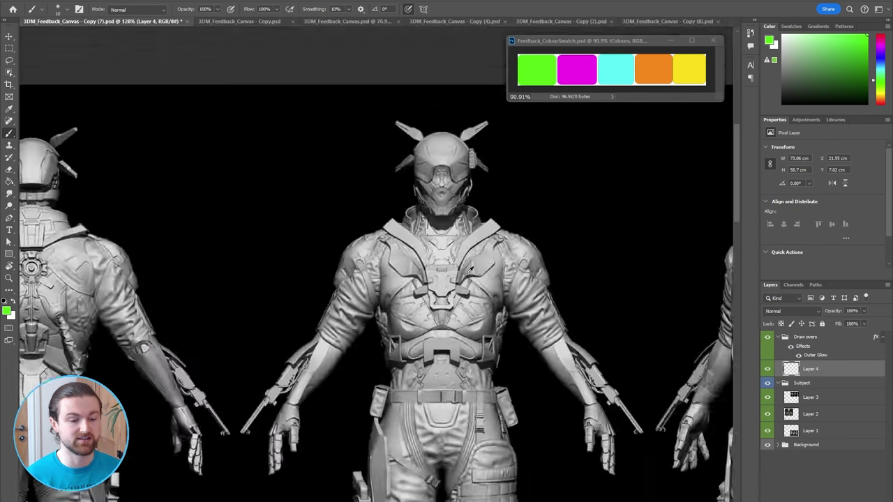
Brush a green right-angle corner beside the render's head, with three cyan arrows pointing outward from it.
alt+scroll(460, 301, up, 1)
mouse_move(239, 361)
mouse_down()
mouse_move(404, 209)
mouse_move(692, 185)
mouse_move(712, 157)
mouse_up()
alt+scroll(377, 356, up, 4)
alt+scroll(379, 355, up, 2)
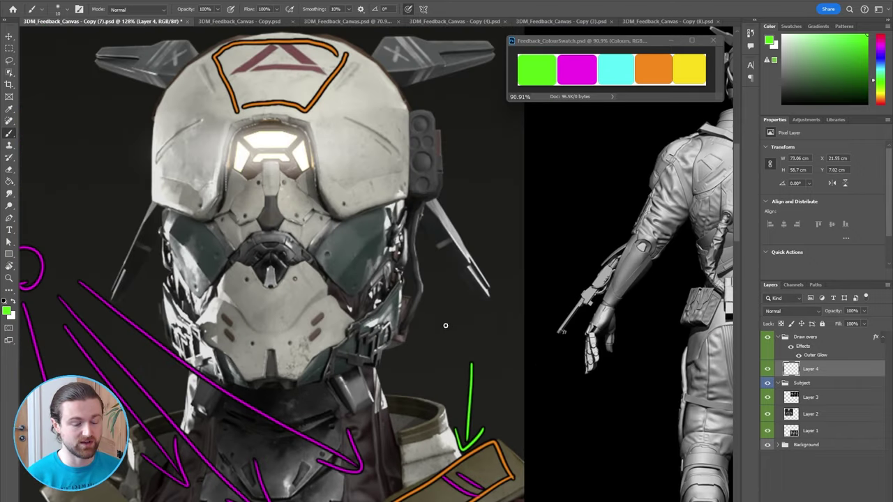
mouse_move(445, 325)
mouse_down()
mouse_move(446, 255)
mouse_move(515, 255)
mouse_move(471, 219)
mouse_move(472, 194)
mouse_up()
alt+click(609, 85)
mouse_move(463, 213)
mouse_down()
mouse_move(472, 193)
mouse_move(482, 215)
mouse_up()
mouse_move(427, 291)
mouse_down()
mouse_move(395, 292)
mouse_move(411, 302)
mouse_up()
drag(410, 279, 395, 291)
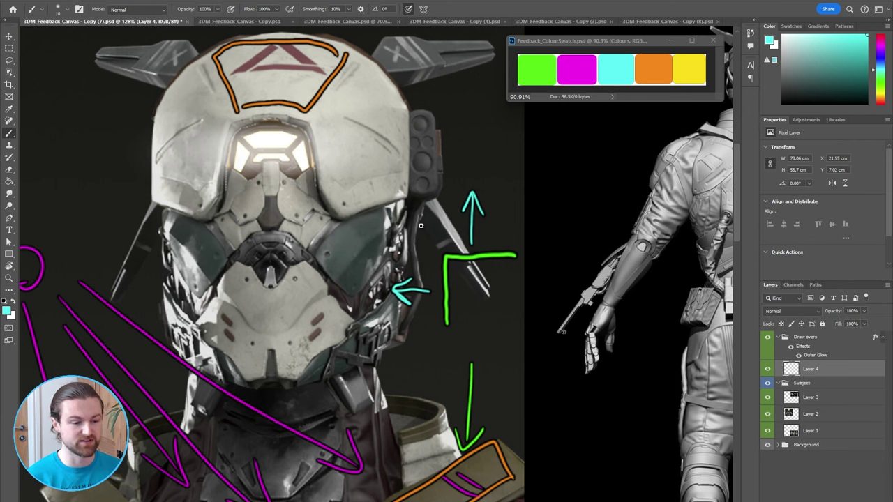
mouse_move(433, 239)
mouse_down()
mouse_move(414, 219)
mouse_move(417, 238)
mouse_move(431, 225)
mouse_up()
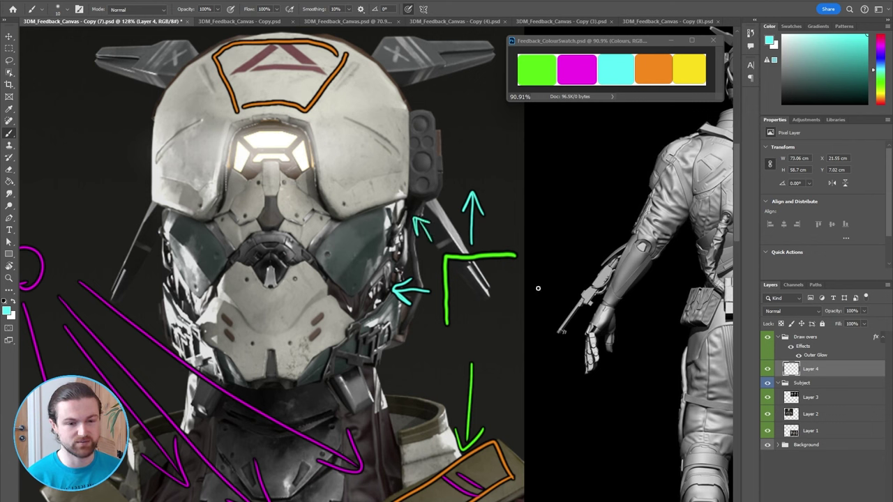
Brush an orange rounded curve around the outside of the cyan arrows beside the head.
alt+click(579, 69)
alt+click(655, 69)
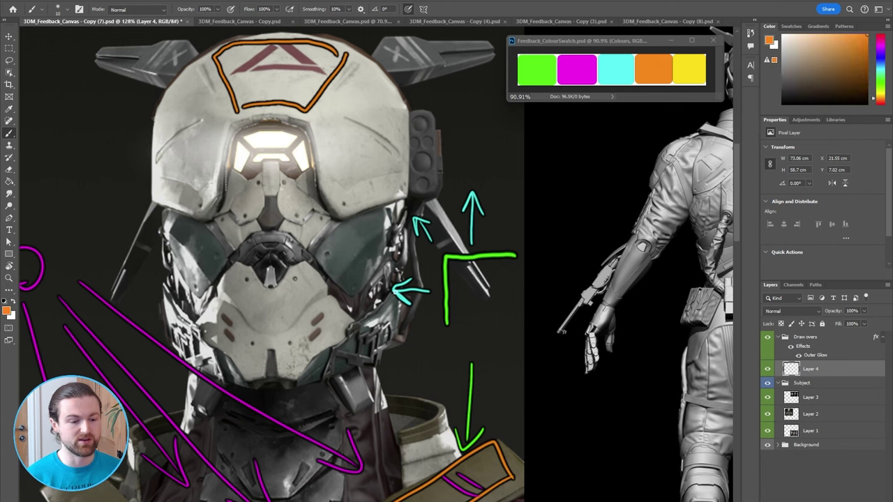
mouse_move(385, 316)
mouse_down()
mouse_move(382, 252)
mouse_move(396, 208)
mouse_move(422, 186)
mouse_move(528, 179)
mouse_up()
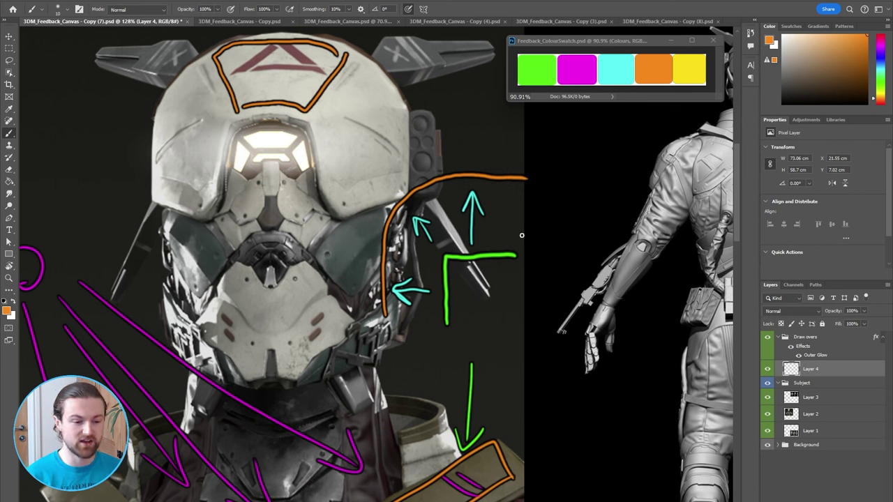
Mark the middle of both legs of the green corner with thick magenta strokes.
alt+click(546, 72)
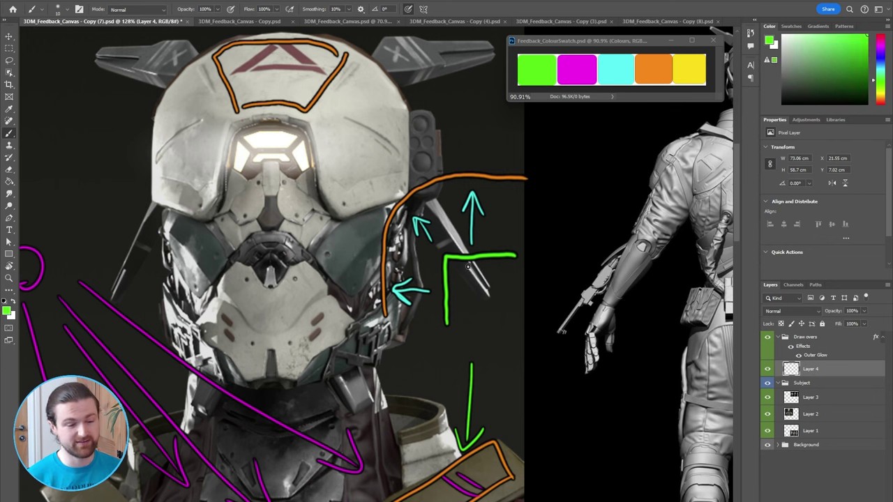
alt+click(583, 73)
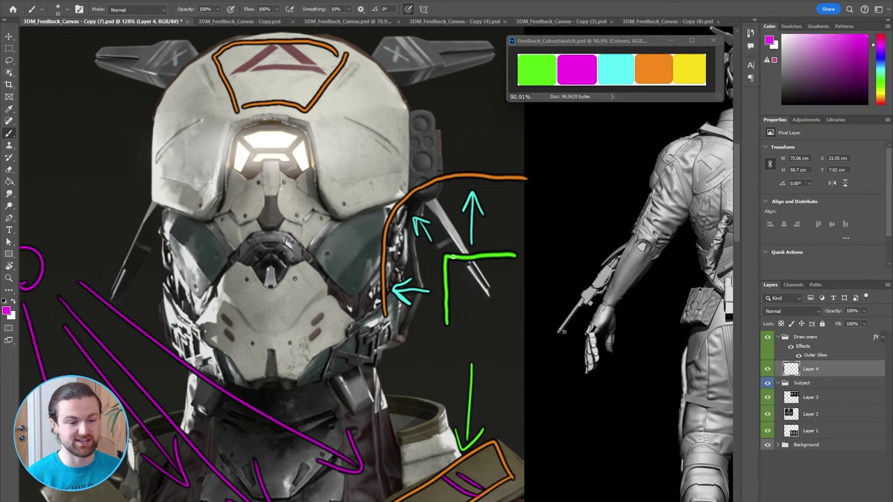
drag(453, 256, 503, 258)
mouse_move(445, 278)
mouse_down()
mouse_move(445, 305)
mouse_move(447, 297)
mouse_up()
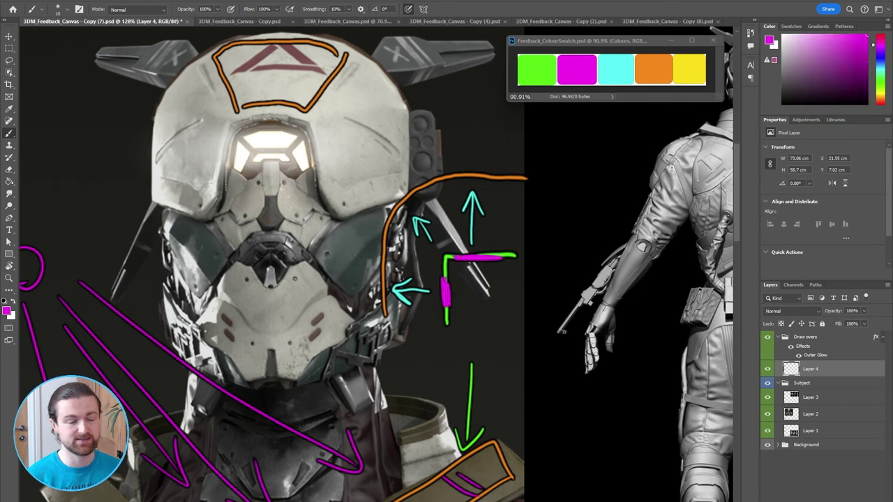
Erase the tip of the green corner and repaint it in green as a bevel joining the two legs.
key(e)
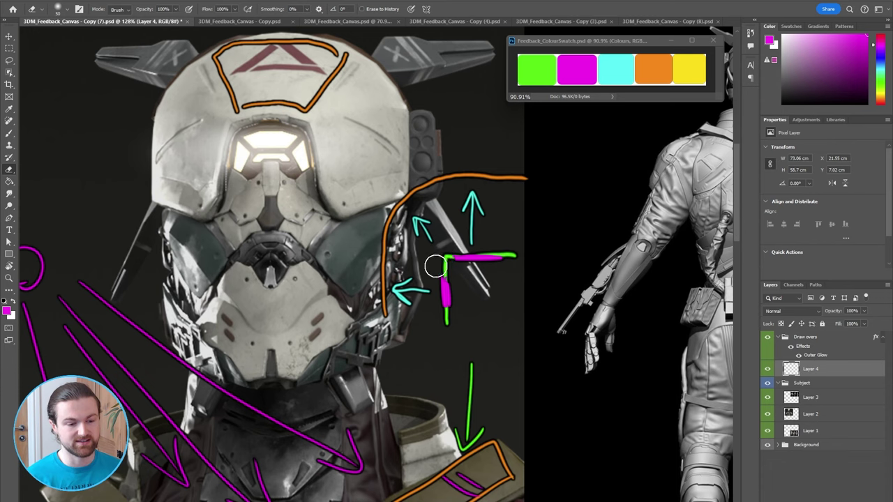
drag(438, 262, 456, 249)
click(555, 89)
click(446, 267)
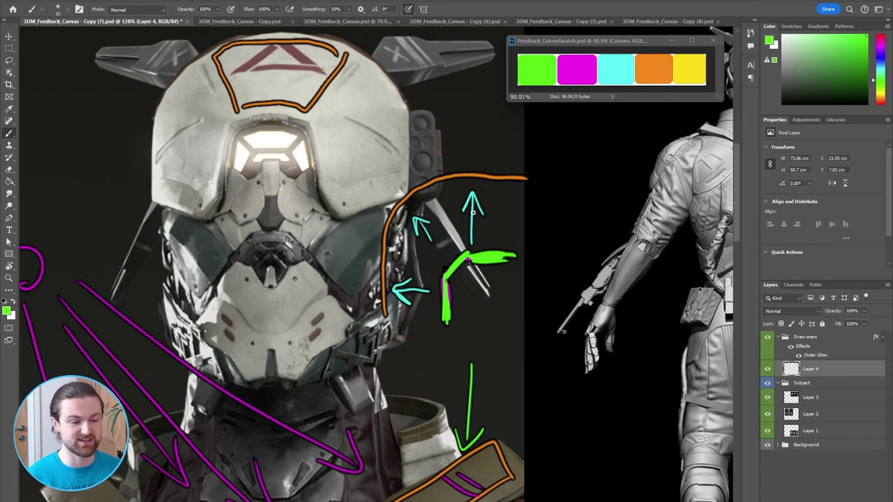
Brush yellow arrows pointing at the helmet's lit forehead panel and its side module, and circle two of the module's round parts in yellow.
drag(409, 250, 473, 256)
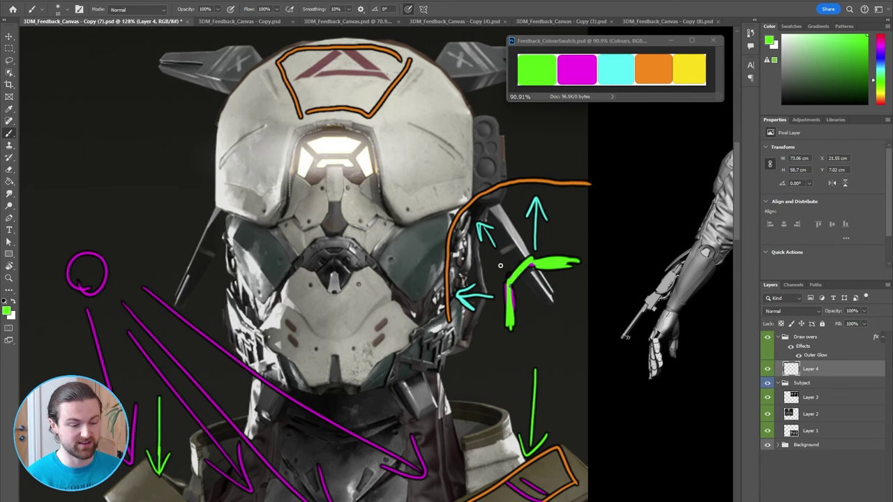
scroll(512, 381, down, 5)
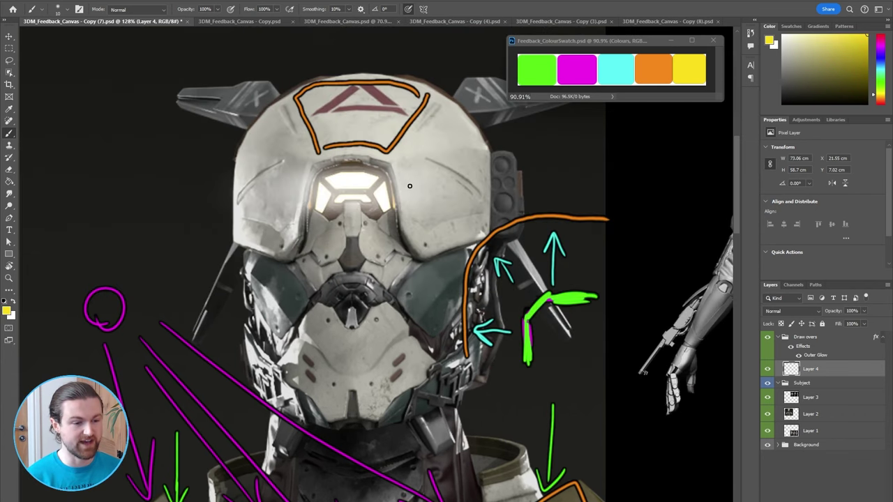
mouse_move(426, 147)
mouse_down()
mouse_move(392, 189)
mouse_move(406, 192)
mouse_up()
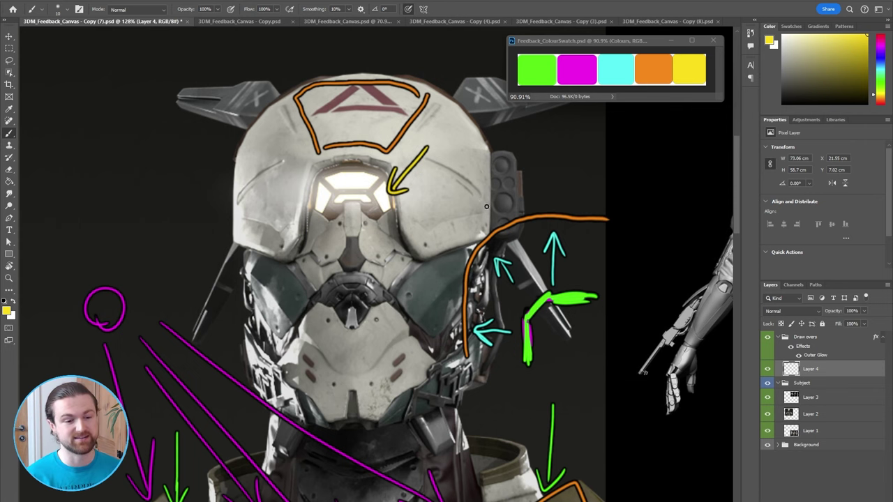
drag(502, 213, 440, 245)
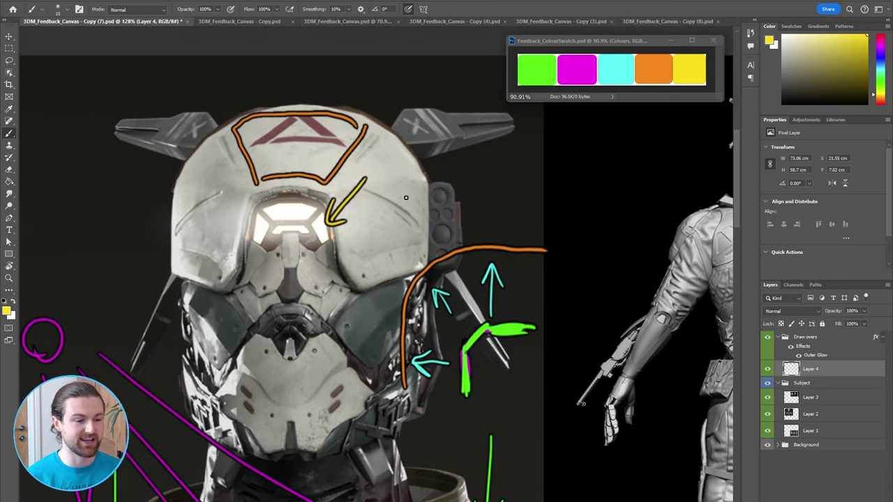
mouse_move(397, 166)
mouse_down()
mouse_move(425, 196)
mouse_move(411, 195)
mouse_up()
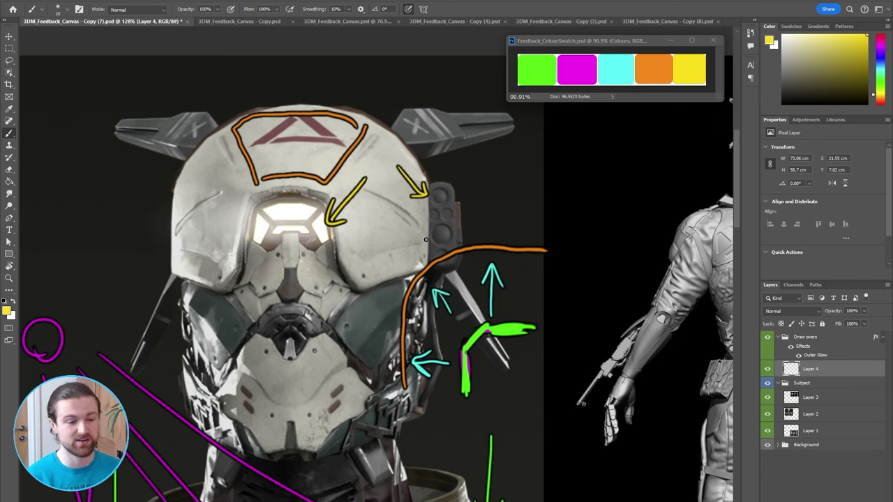
alt+scroll(426, 239, down, 3)
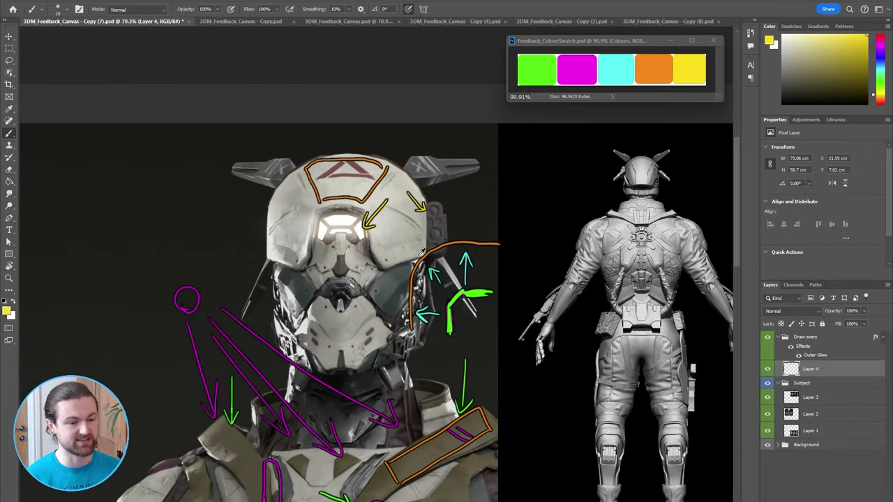
drag(431, 239, 431, 215)
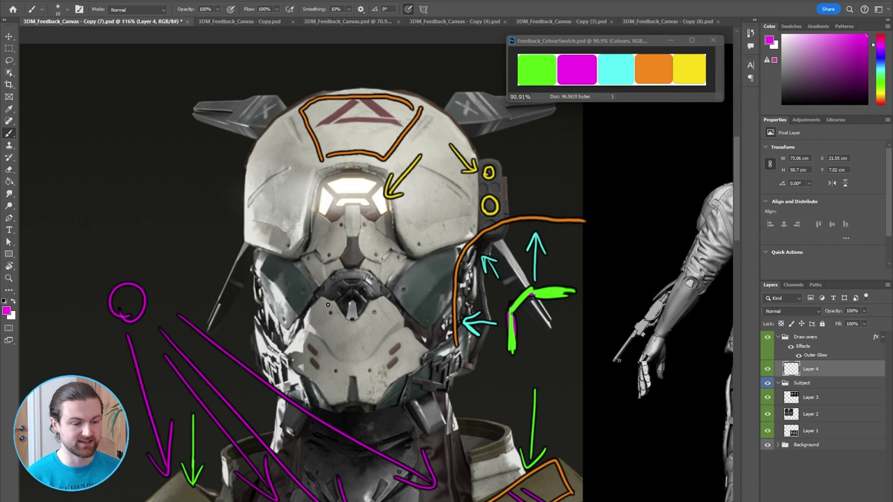
Trace the helmet shell's lower edge and inner corner in magenta, and mark the adjacent face plate's edge with a cyan angled shape.
mouse_move(243, 240)
mouse_down()
mouse_move(287, 255)
mouse_move(302, 214)
mouse_move(295, 265)
mouse_move(310, 245)
mouse_move(311, 217)
mouse_up()
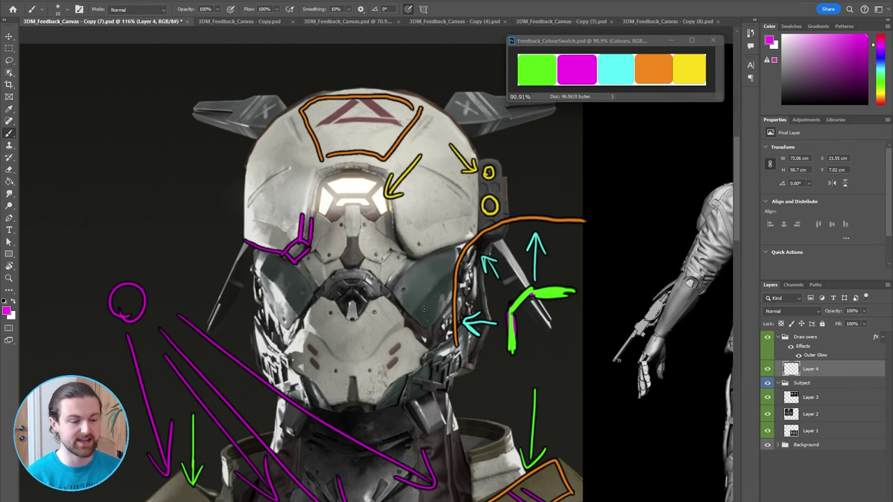
drag(335, 309, 348, 290)
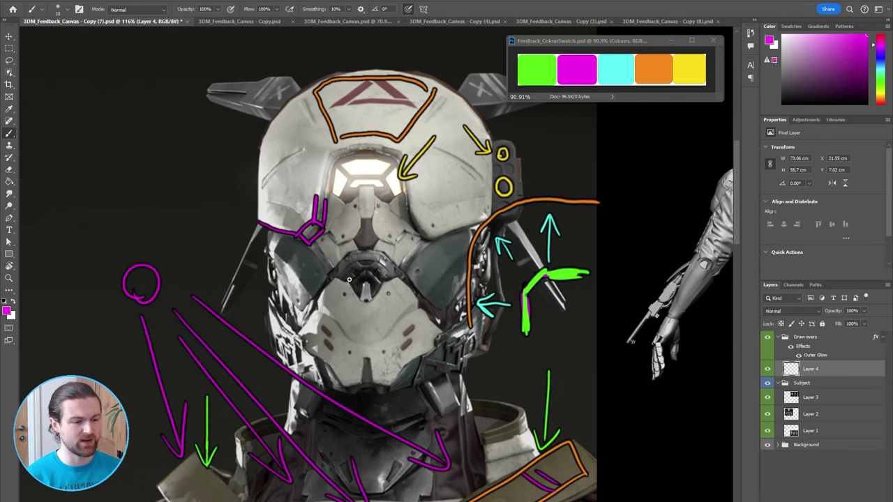
alt+click(617, 66)
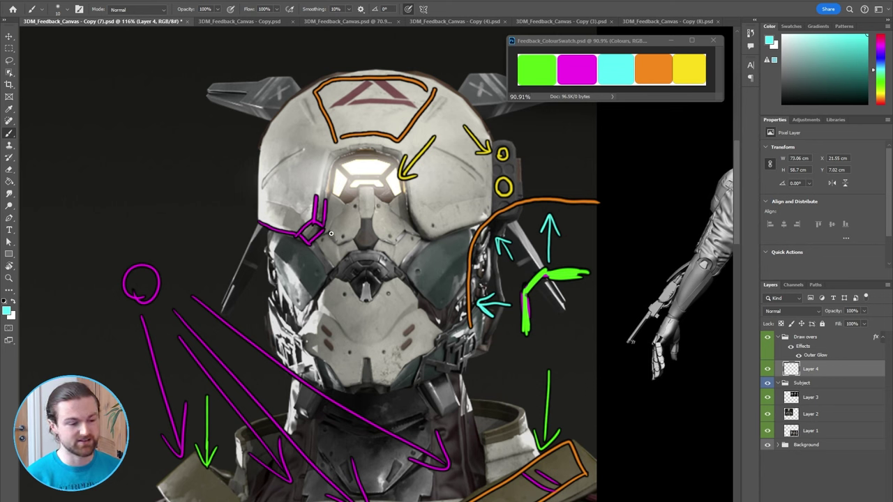
mouse_move(331, 234)
mouse_down()
mouse_move(341, 248)
mouse_move(352, 242)
mouse_up()
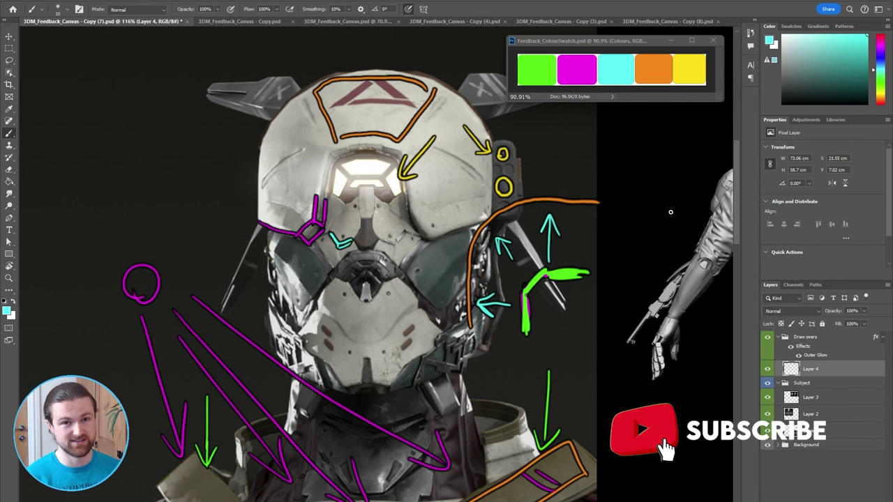
Dot the four small holes on the lower face mask in green and outline the dark nose piece above it.
alt+click(538, 71)
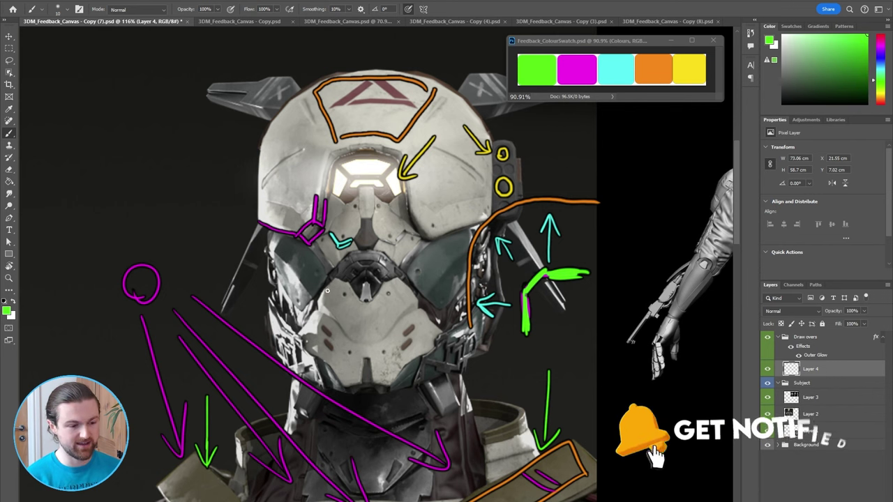
click(388, 293)
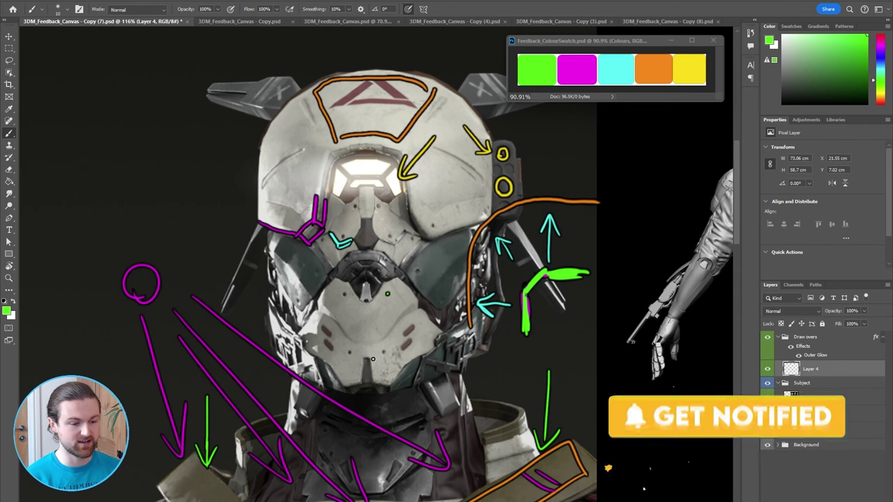
click(383, 351)
click(343, 295)
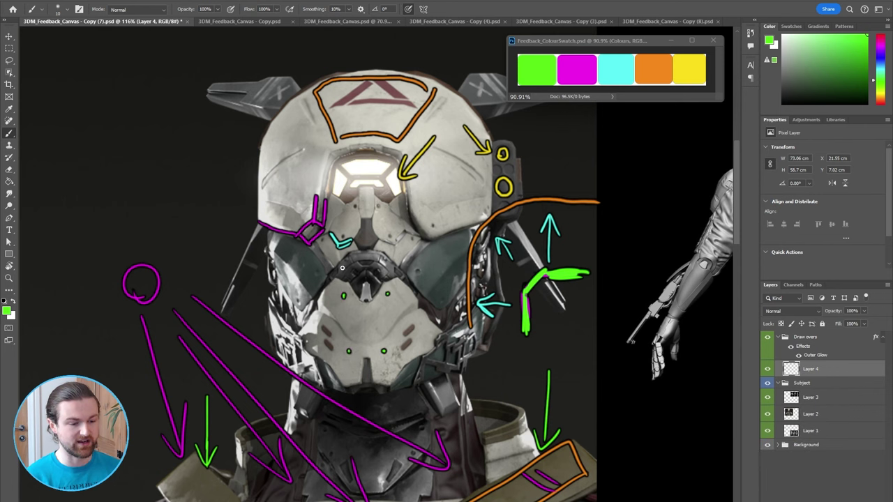
mouse_move(331, 279)
mouse_down()
mouse_move(403, 280)
mouse_move(352, 251)
mouse_move(380, 252)
mouse_move(397, 274)
mouse_up()
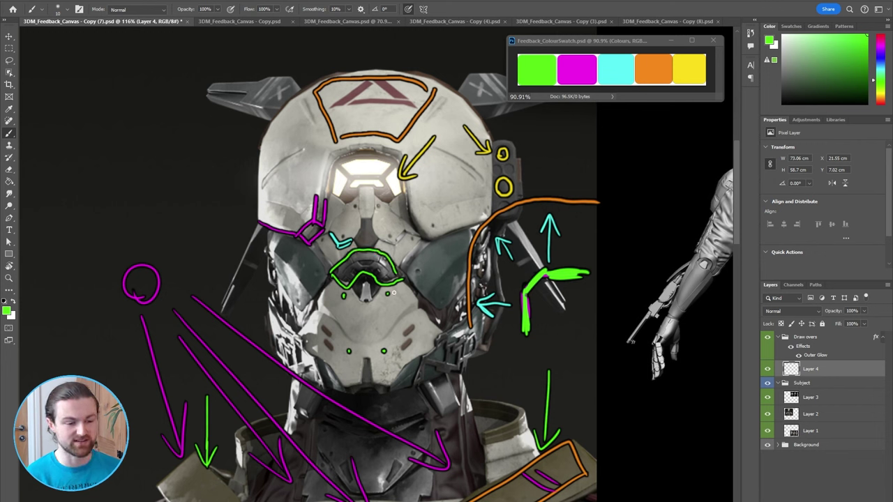
alt+scroll(419, 300, down, 1)
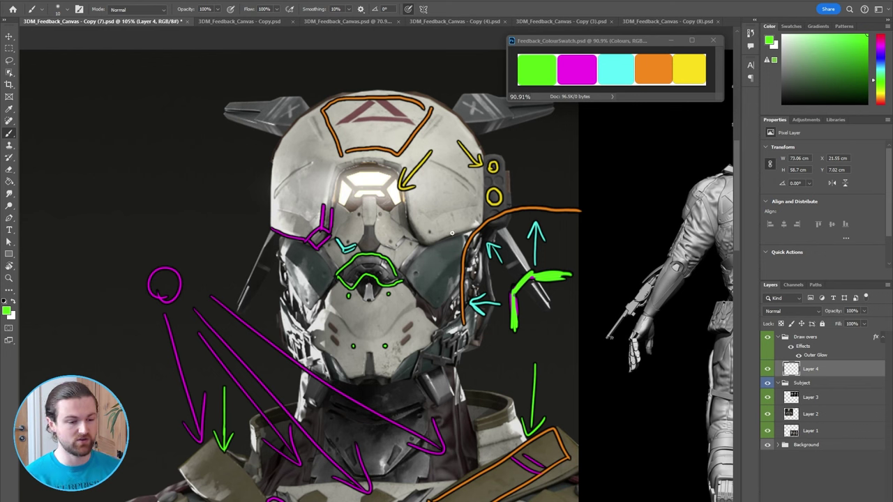
Outline the small square detail beside the mask's nose piece in green.
mouse_move(408, 290)
mouse_down()
mouse_move(400, 300)
mouse_move(408, 309)
mouse_move(414, 303)
mouse_up()
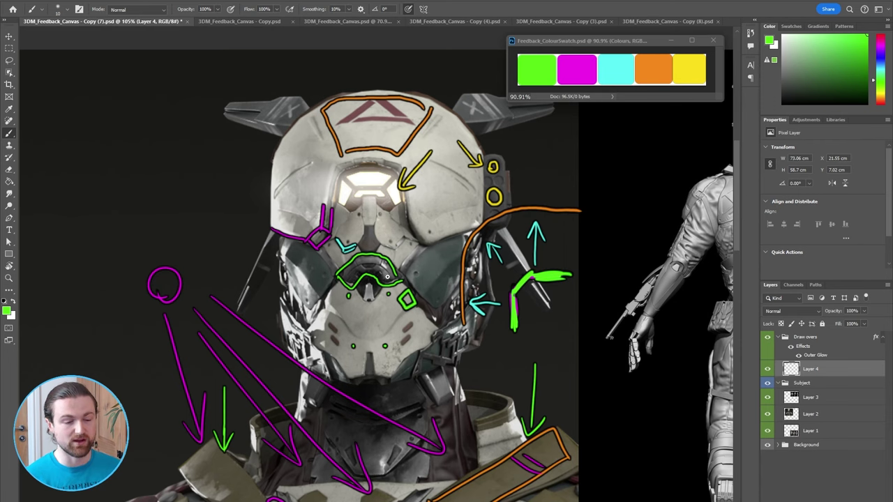
alt+scroll(292, 249, down, 5)
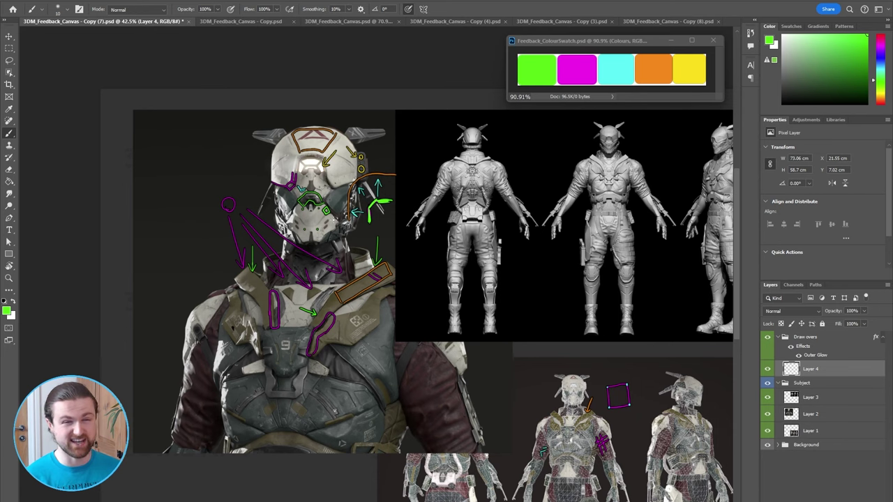
drag(340, 257, 310, 256)
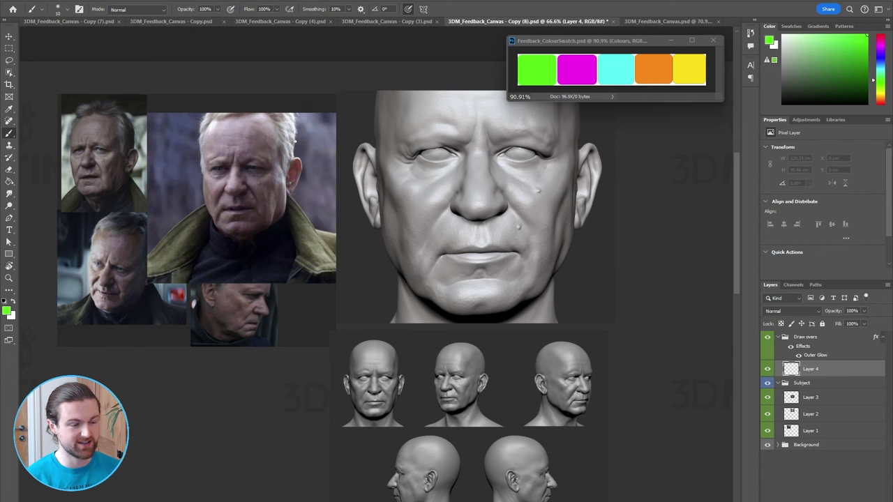
In the portrait likeness canvas, tick the large reference photo in green and hatch one smile fold on the sculpt with short magenta curves.
drag(295, 139, 332, 90)
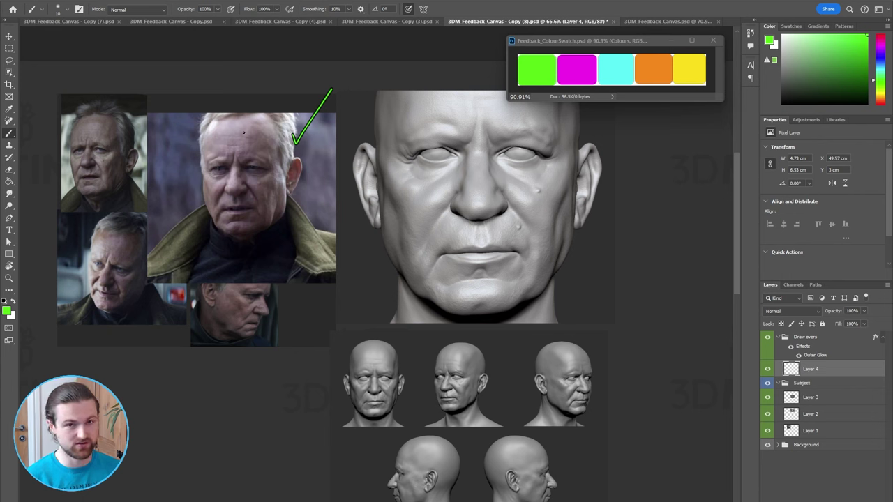
alt+scroll(348, 87, up, 3)
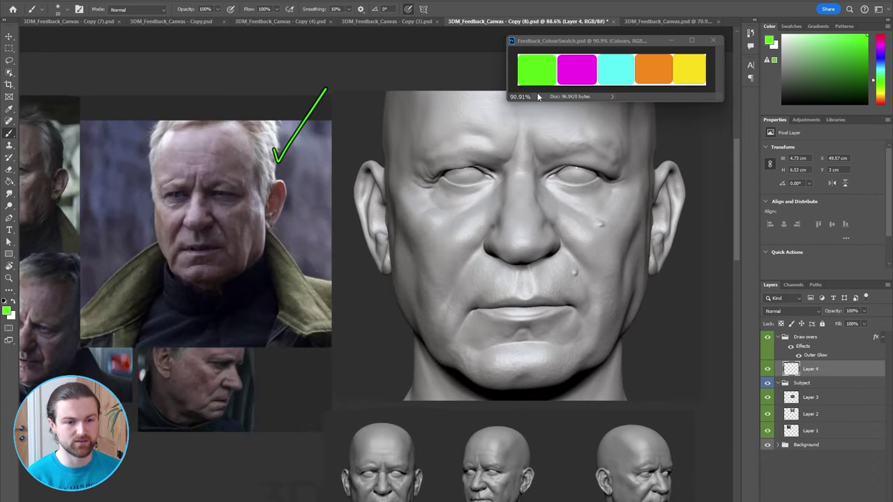
alt+click(578, 67)
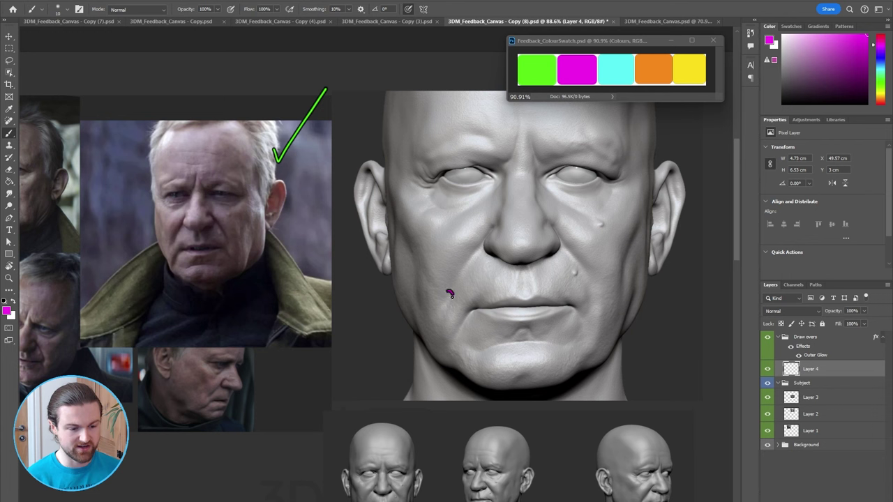
drag(456, 276, 460, 282)
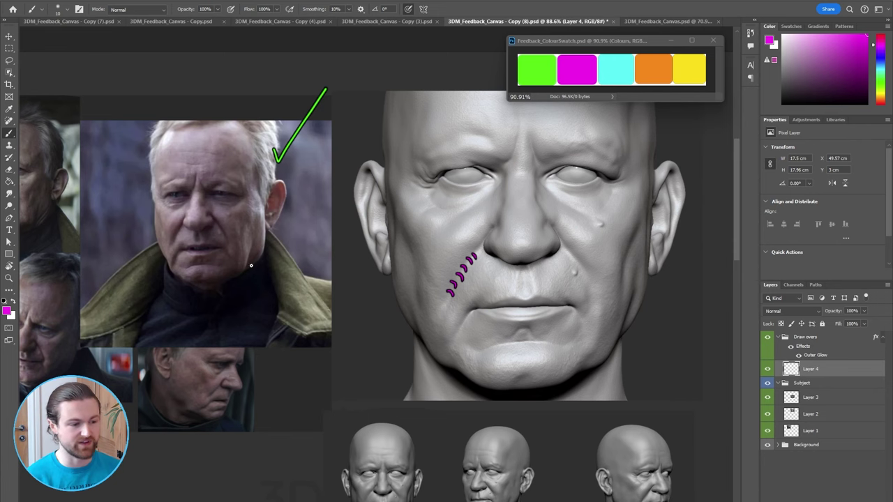
alt+scroll(196, 234, up, 7)
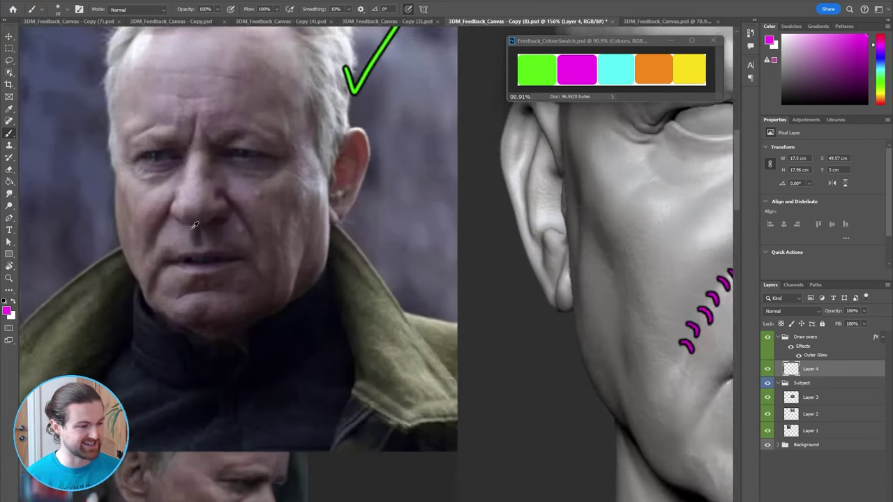
alt+scroll(212, 247, down, 7)
Hatch the sculpt's opposite smile fold with cyan strokes above and orange strokes below, and ring the crease between them in green.
click(614, 69)
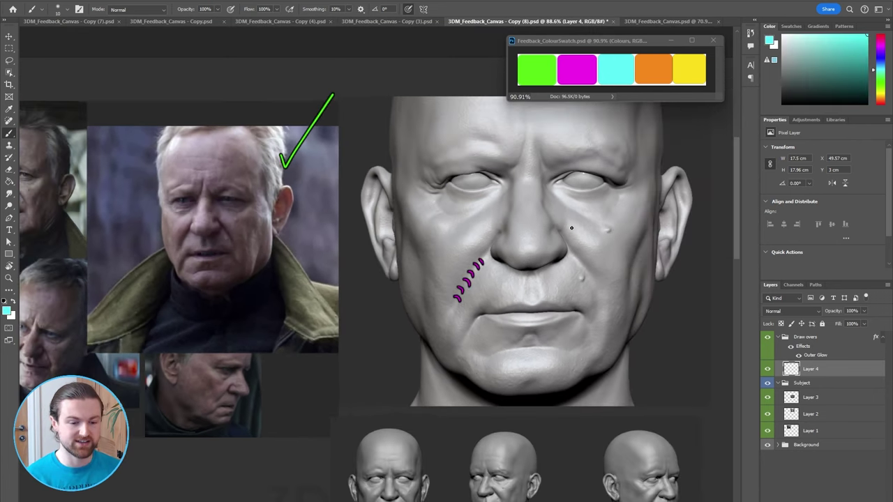
mouse_move(571, 227)
mouse_down()
mouse_move(565, 243)
mouse_move(576, 251)
mouse_up()
drag(590, 246, 584, 260)
mouse_move(598, 255)
mouse_down()
mouse_move(592, 270)
mouse_move(562, 274)
mouse_move(569, 279)
mouse_up()
click(653, 78)
drag(582, 267, 575, 285)
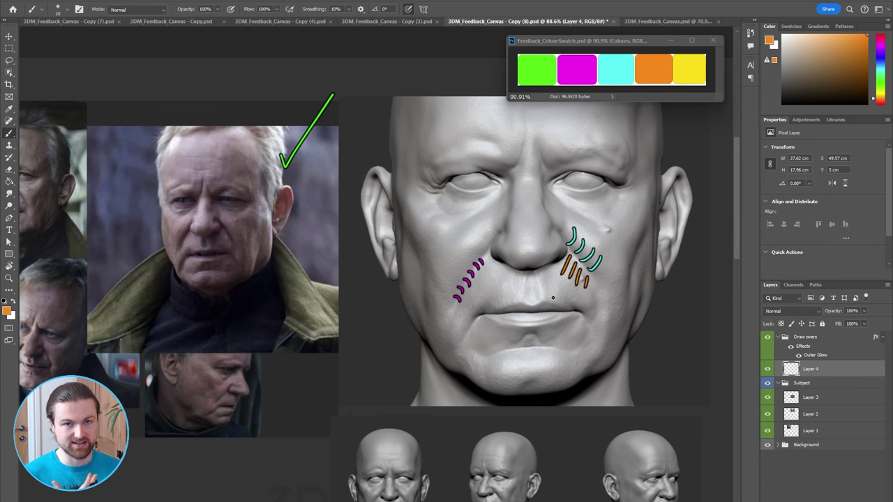
click(547, 73)
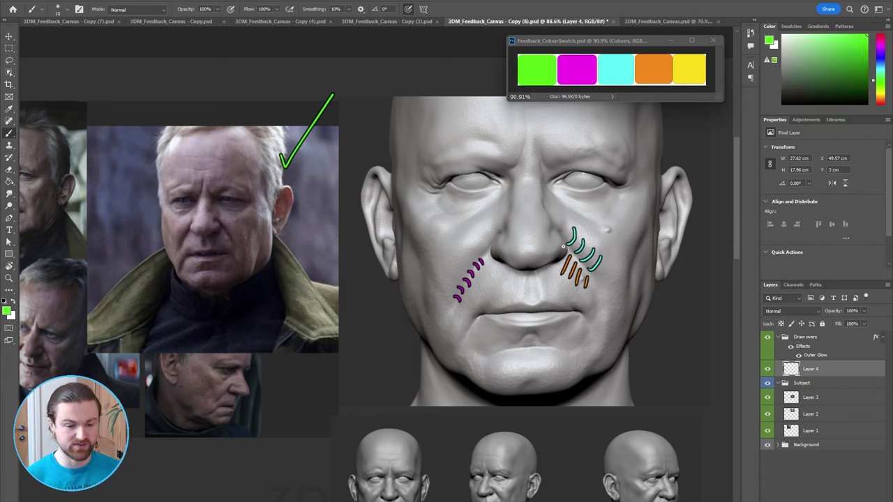
drag(563, 248, 580, 271)
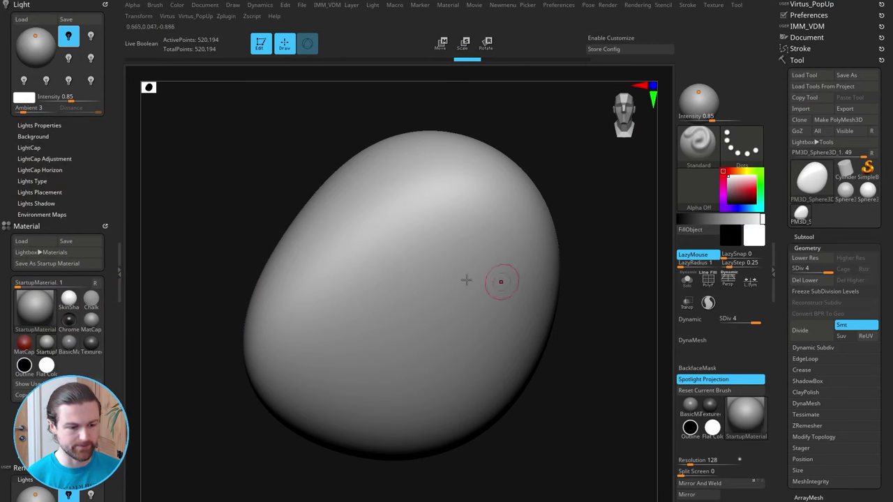
Switch to ZBrush, set the Standard brush's draw size to about 41 and carve a diagonal crease across the rounded form.
key(space)
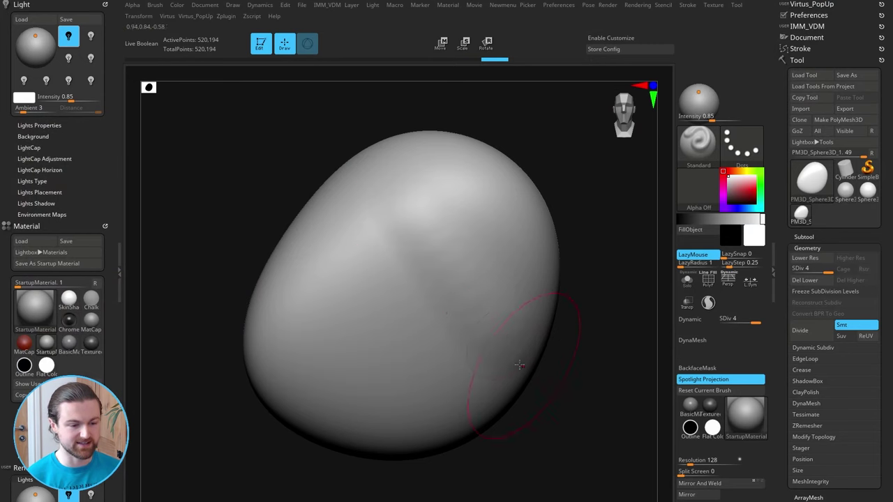
drag(408, 223, 468, 202)
key(space)
drag(501, 286, 485, 286)
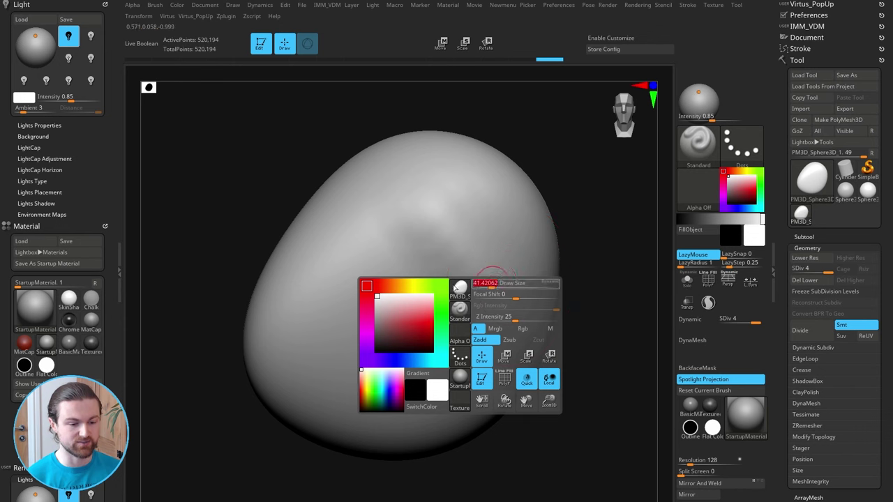
drag(363, 195, 475, 368)
drag(391, 241, 459, 358)
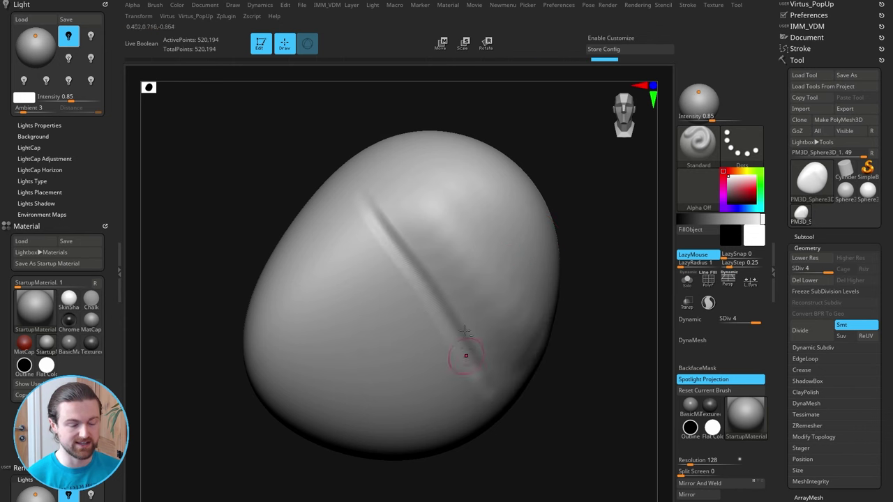
Enlarge the Standard brush and build soft, broad volume along the upper side of the diagonal crease.
key(space)
mouse_move(619, 334)
mouse_down()
mouse_move(591, 329)
mouse_move(625, 323)
mouse_up()
shift+drag(399, 234, 454, 342)
shift+drag(393, 254, 489, 391)
drag(582, 421, 547, 406)
drag(401, 199, 488, 315)
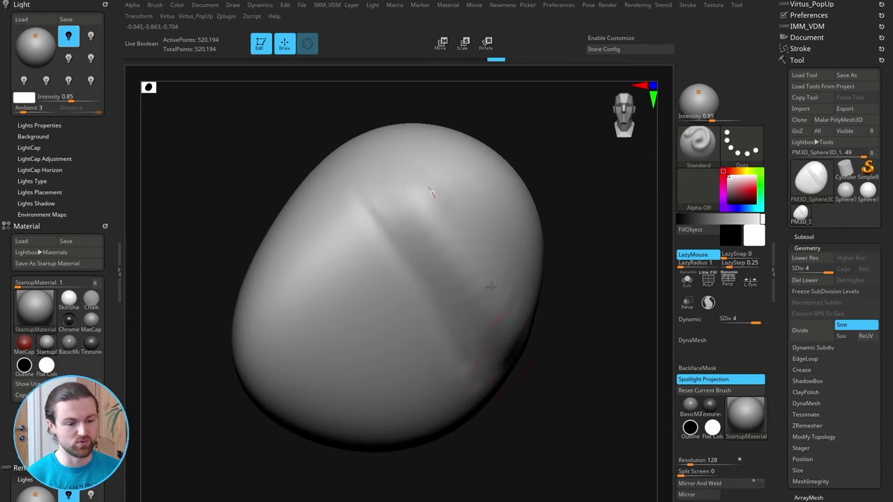
drag(618, 363, 486, 231)
mouse_move(618, 416)
mouse_down()
mouse_move(558, 379)
mouse_move(574, 449)
mouse_move(473, 277)
mouse_up()
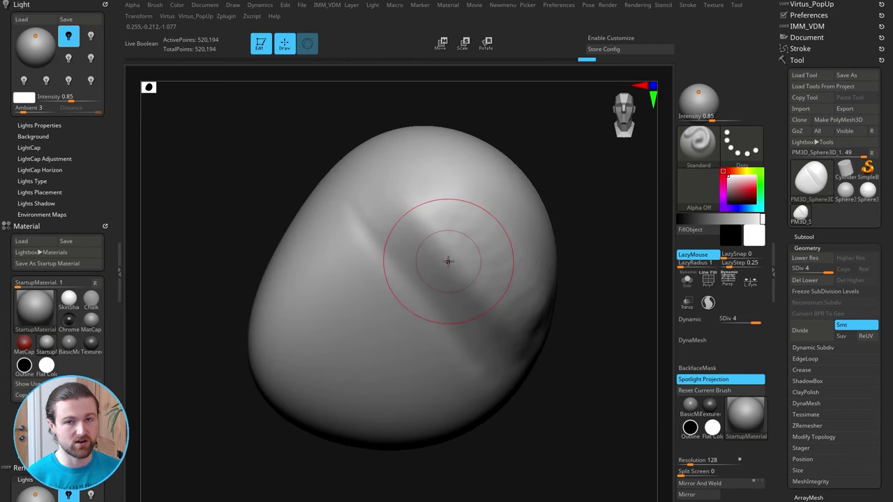
Build a thick ridge along the crease with overlapping ClayTubes strokes.
key(b)
key(c)
key(t)
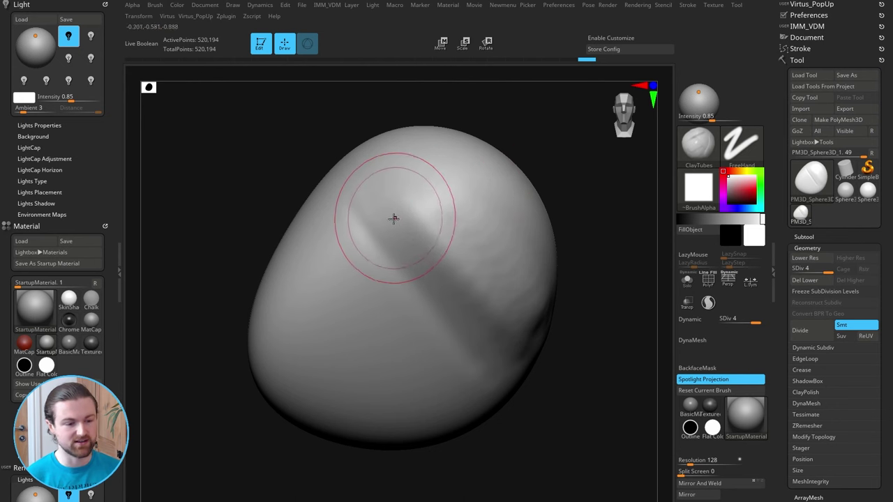
mouse_move(386, 226)
mouse_down()
mouse_move(435, 193)
mouse_move(429, 241)
mouse_move(496, 335)
mouse_up()
right_drag(488, 329, 463, 301)
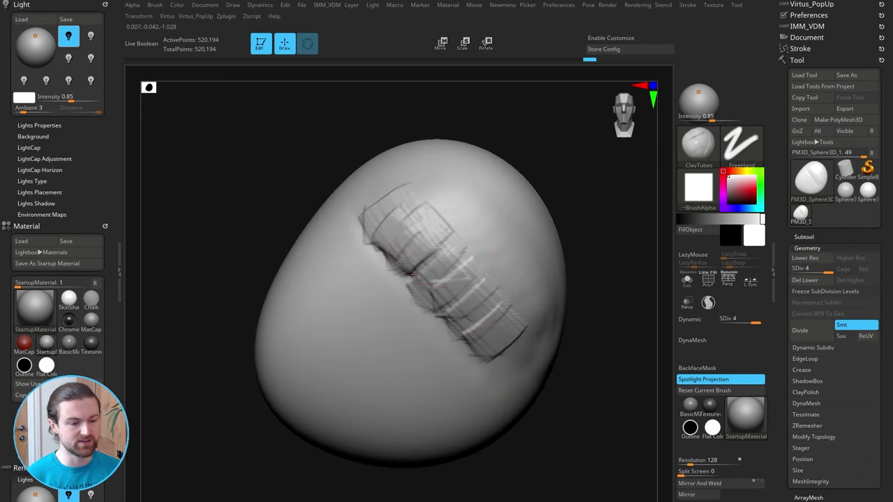
mouse_move(469, 313)
mouse_down()
mouse_move(494, 340)
mouse_move(521, 343)
mouse_up()
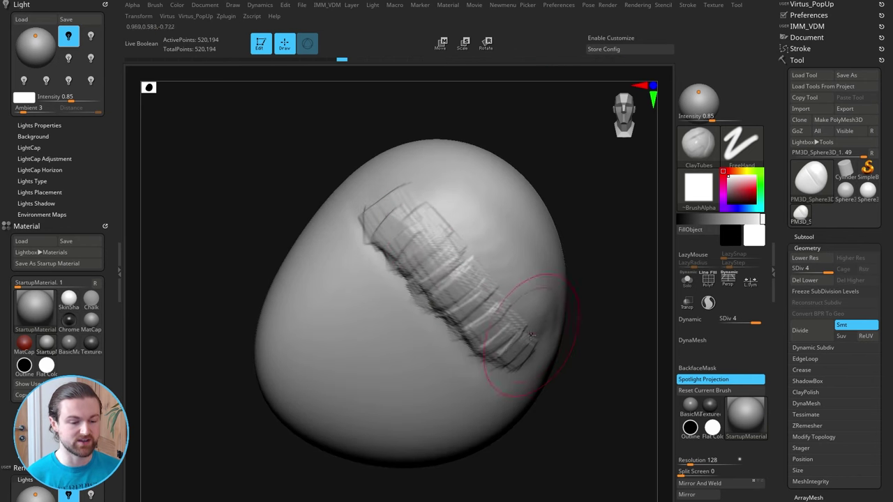
drag(482, 321, 499, 340)
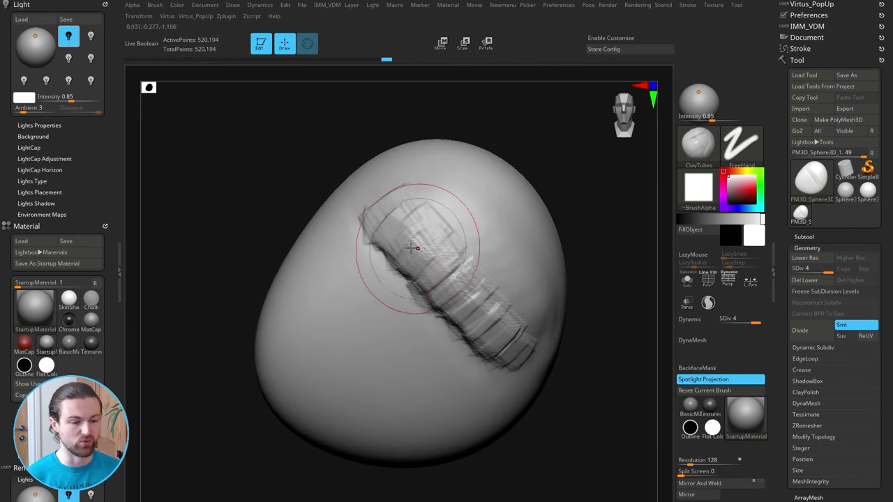
In side view, trace the ridge's profile down into the crease in blue and add short strokes pointing at its slopes.
mouse_move(635, 417)
mouse_down()
mouse_move(607, 412)
mouse_move(612, 418)
mouse_move(613, 409)
mouse_up()
drag(363, 256, 333, 245)
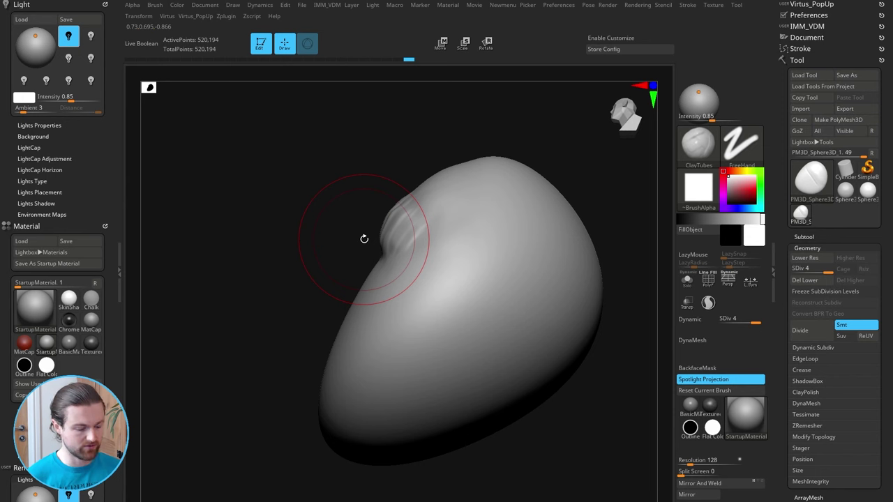
mouse_move(471, 147)
mouse_down()
mouse_move(399, 200)
mouse_move(385, 230)
mouse_move(389, 260)
mouse_up()
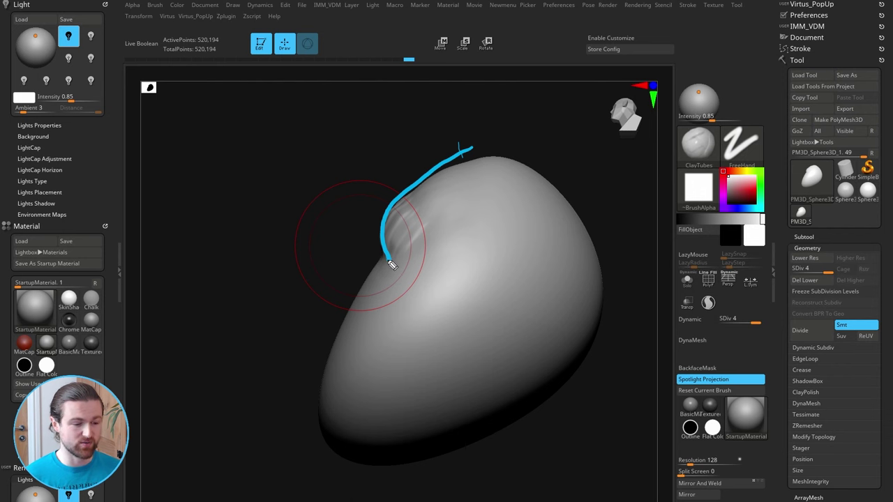
drag(390, 264, 333, 333)
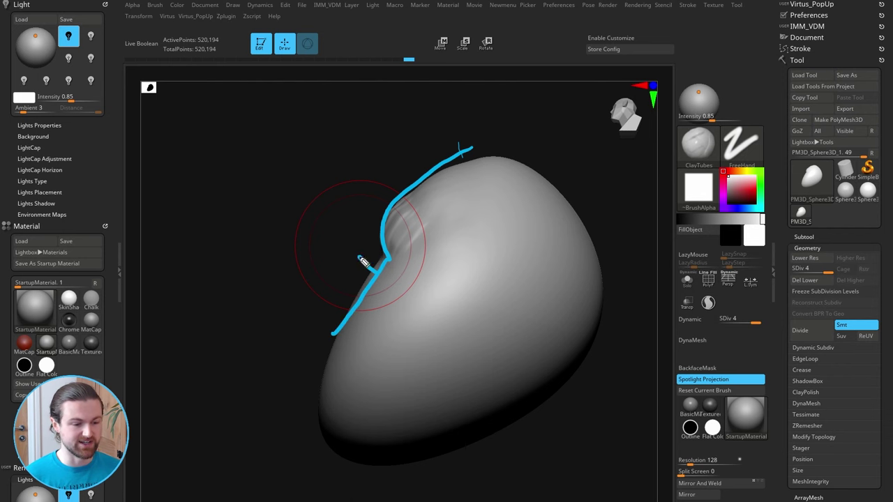
drag(360, 257, 383, 244)
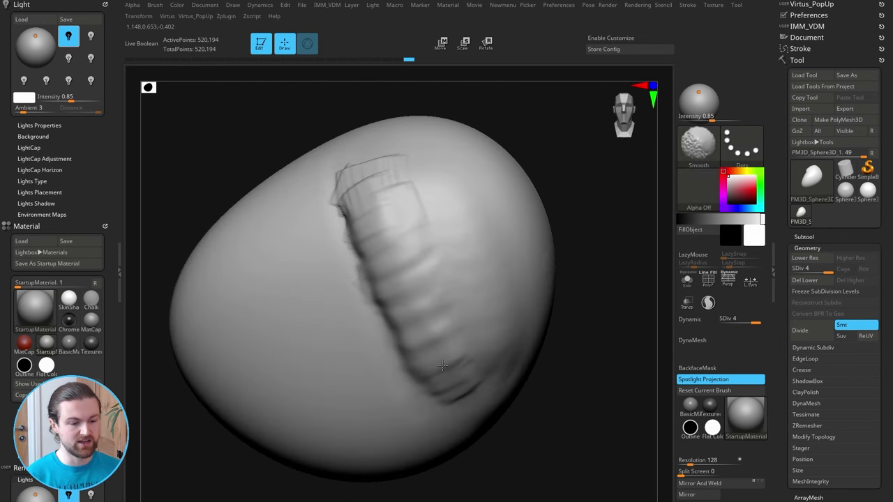
mouse_move(346, 222)
shift+mouse_down()
mouse_move(372, 237)
mouse_move(369, 204)
mouse_move(380, 182)
mouse_move(381, 202)
shift+mouse_up()
Polish the ridge's surface and its edge along the crease with the TrimDynamic brush.
shift+drag(430, 304, 433, 307)
key(ctrl+z)
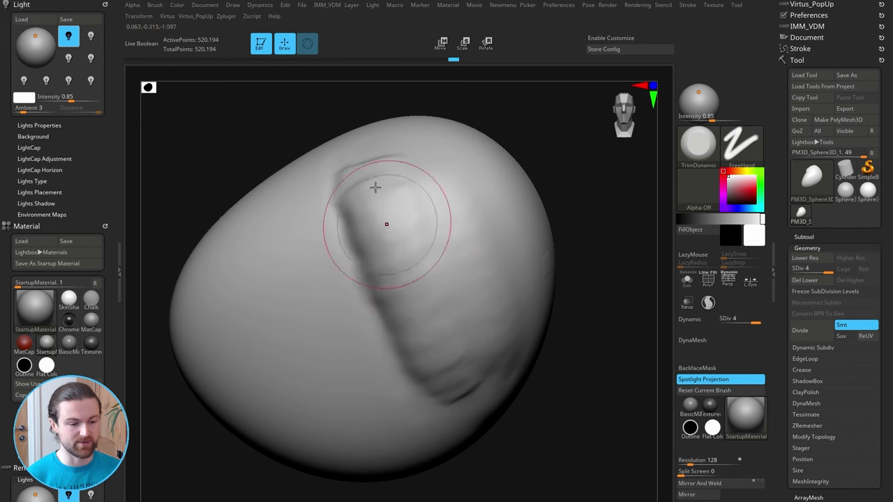
mouse_move(435, 321)
shift+mouse_down()
mouse_move(437, 333)
mouse_move(403, 309)
shift+mouse_up()
drag(551, 467, 584, 448)
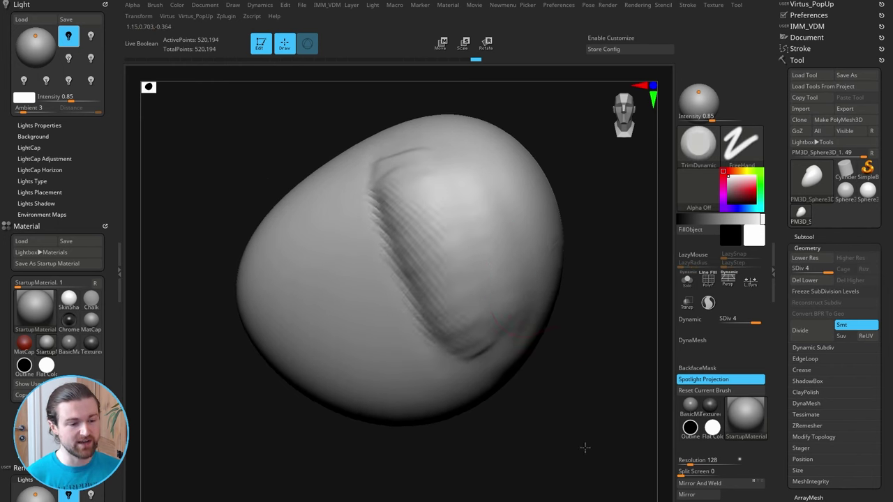
Switch to Photoshop and examine the smile fold in the large reference portrait up close.
key(space)
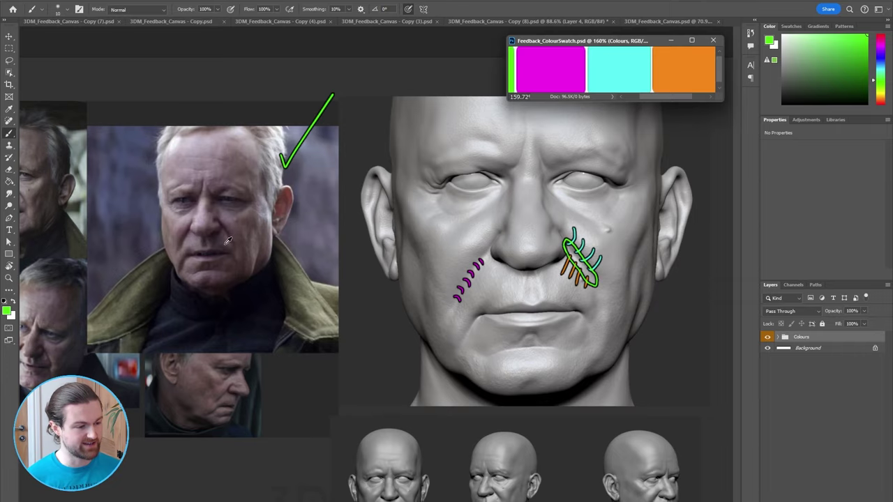
click(215, 245)
alt+scroll(211, 244, up, 3)
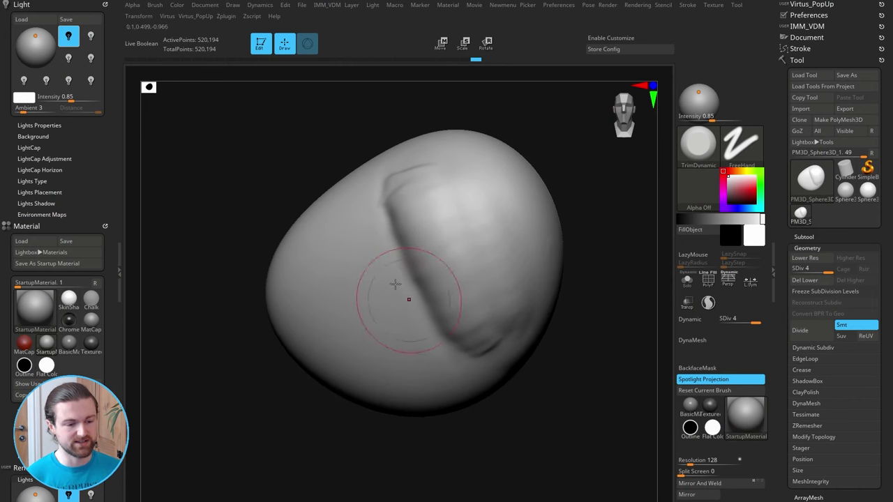
Switch back to ZBrush, mask the surface below the crease and push the raised fold against it with the Move brush.
mouse_move(369, 288)
ctrl+mouse_down()
mouse_move(355, 265)
mouse_move(373, 299)
mouse_move(352, 202)
mouse_move(380, 328)
mouse_move(364, 261)
mouse_move(433, 373)
mouse_move(406, 339)
ctrl+mouse_up()
drag(609, 145, 584, 142)
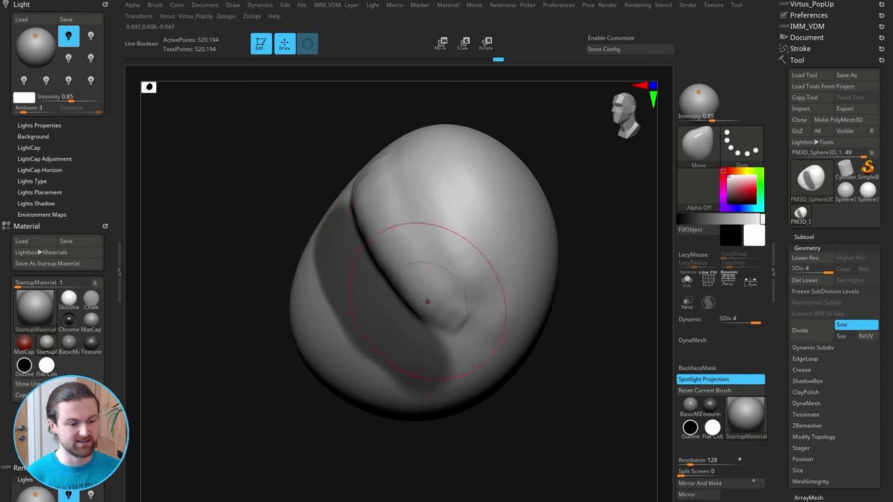
drag(429, 446, 380, 466)
drag(488, 436, 468, 435)
mouse_move(580, 396)
mouse_down()
mouse_move(581, 409)
mouse_move(585, 393)
mouse_up()
drag(513, 279, 565, 439)
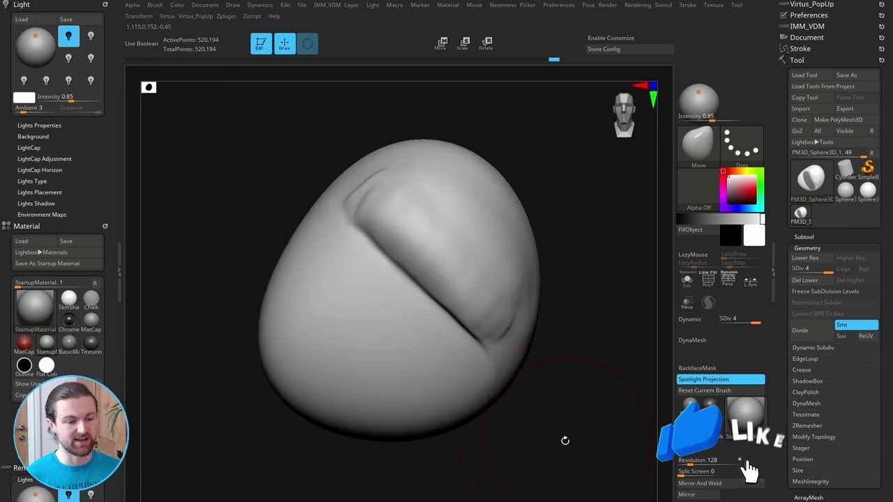
Refine the fold's overlapping edge along the diagonal crease with the Move brush.
key(space)
click(536, 379)
mouse_move(423, 296)
shift+mouse_down()
mouse_move(430, 316)
mouse_move(463, 340)
shift+mouse_up()
shift+drag(377, 271, 357, 236)
alt+drag(558, 404, 537, 365)
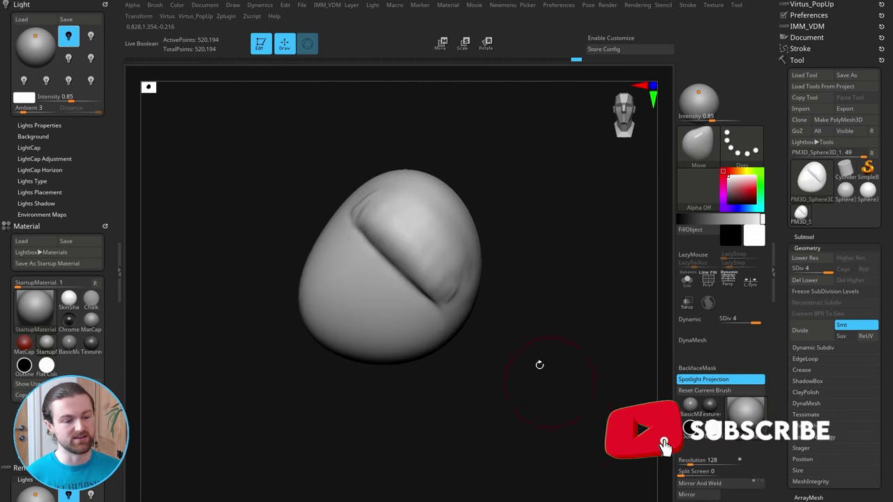
key(space)
click(417, 265)
drag(402, 270, 417, 254)
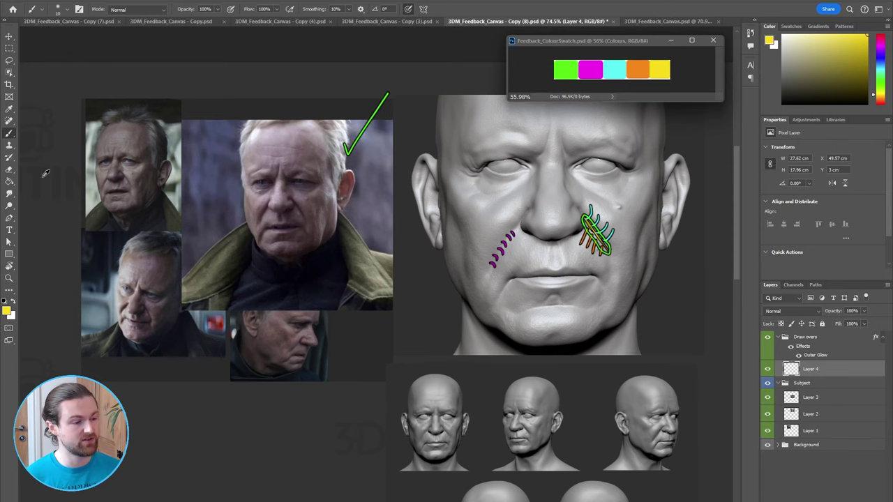
Brush a curved hook and three arcs in yellow across the forehead of the three-quarter reference portrait.
alt+scroll(122, 178, up, 5)
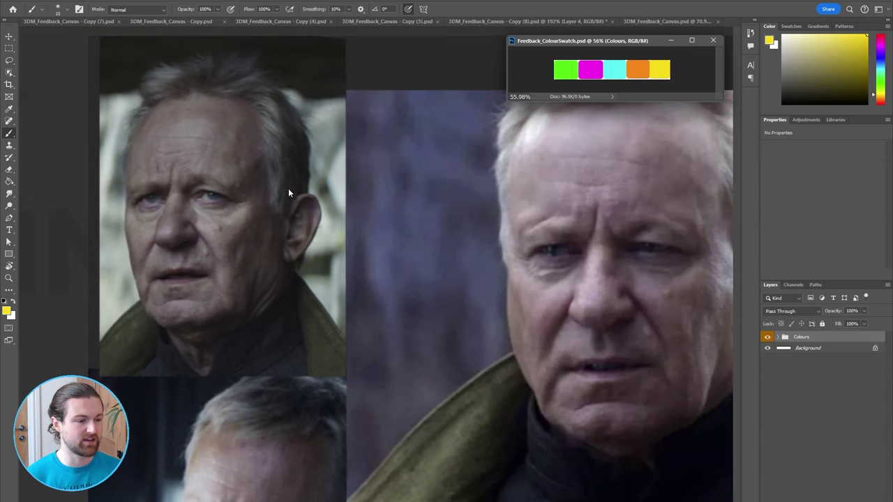
click(288, 193)
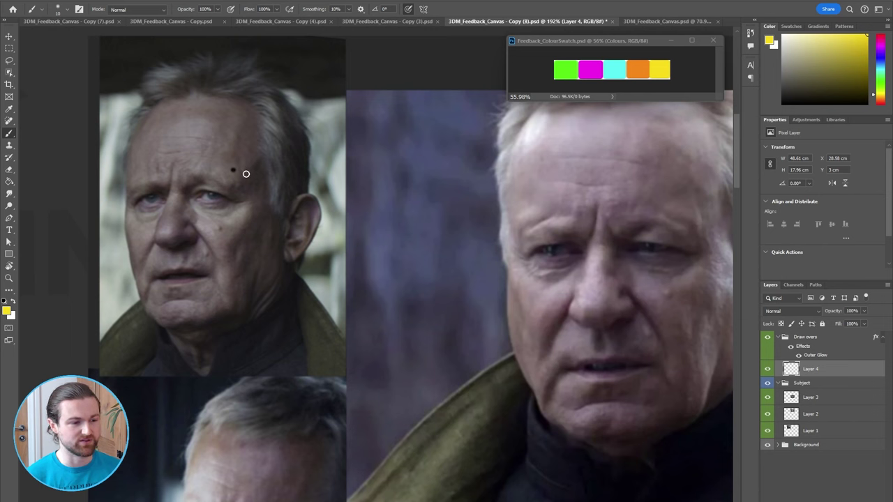
mouse_move(233, 173)
mouse_down()
mouse_move(253, 124)
mouse_move(281, 140)
mouse_up()
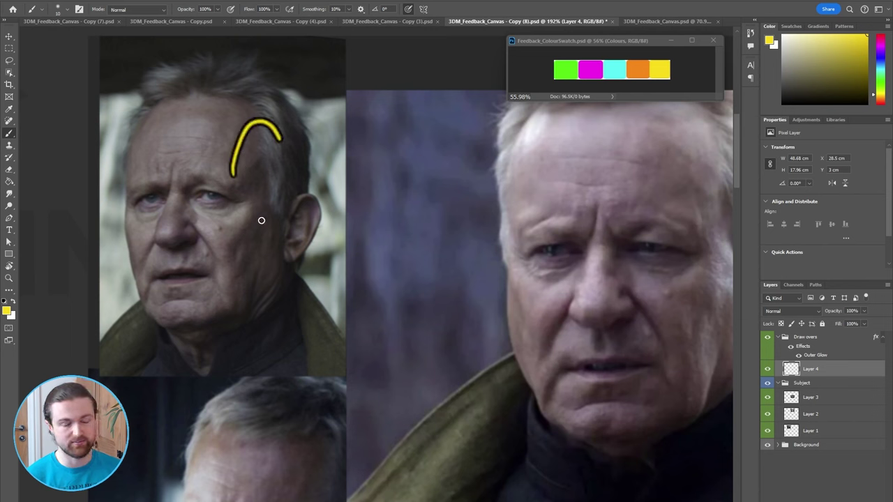
key(ctrl+z)
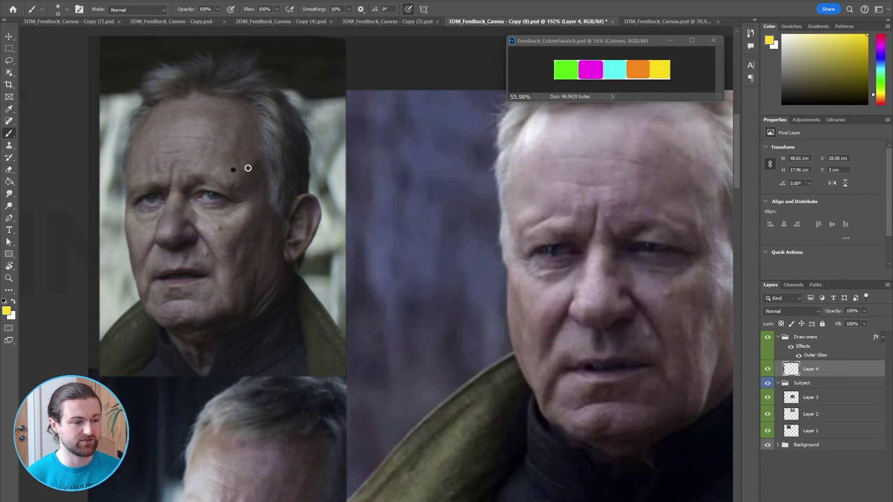
drag(190, 141, 185, 116)
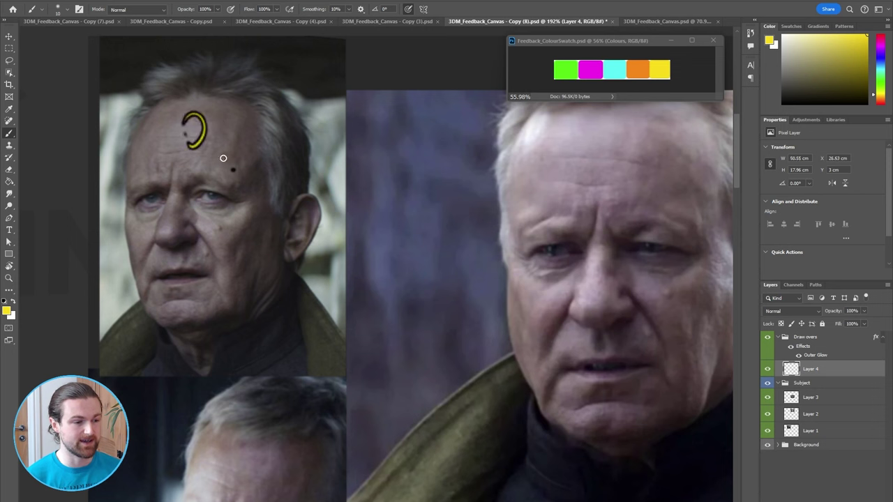
drag(213, 157, 245, 180)
mouse_move(222, 137)
mouse_down()
mouse_move(247, 164)
mouse_move(259, 149)
mouse_up()
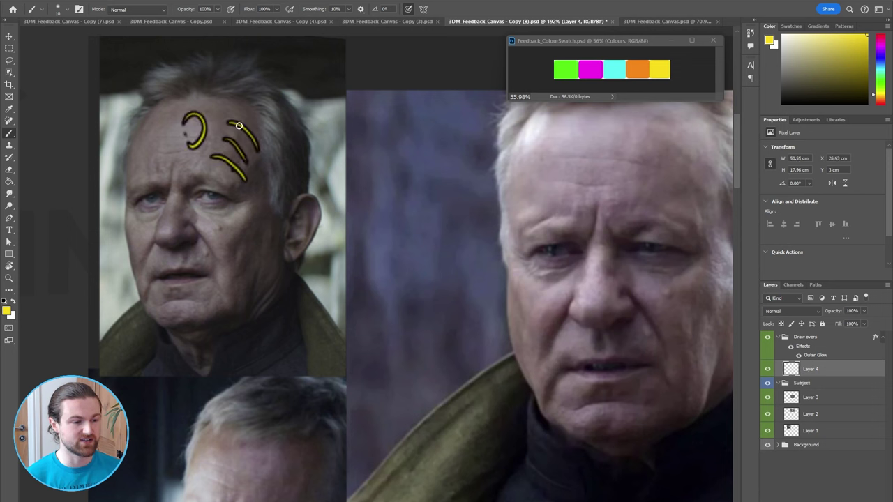
drag(235, 111, 260, 133)
Trace the portrait's far face contour in green and erase the line below the brow, keeping only the forehead section.
alt+click(556, 69)
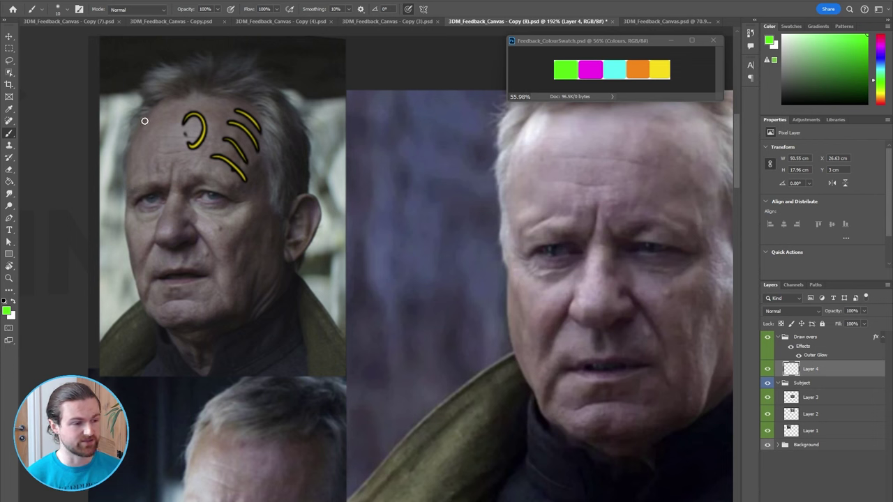
mouse_move(157, 104)
mouse_down()
mouse_move(139, 133)
mouse_move(125, 201)
mouse_move(143, 315)
mouse_up()
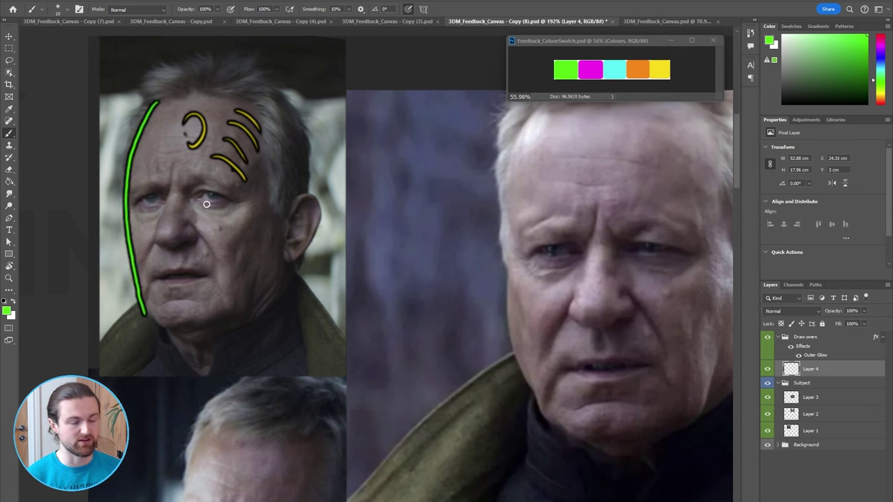
key(e)
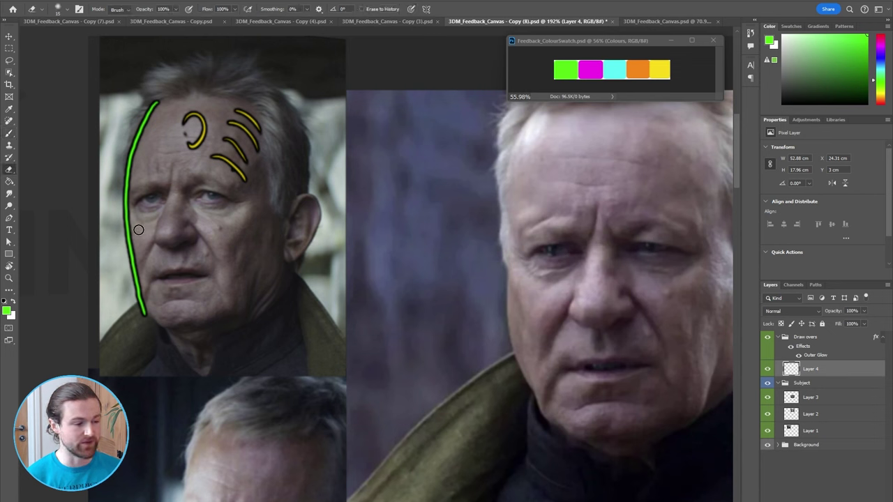
mouse_move(130, 230)
mouse_down()
mouse_move(128, 195)
mouse_move(134, 253)
mouse_move(137, 244)
mouse_move(144, 258)
mouse_move(142, 314)
mouse_up()
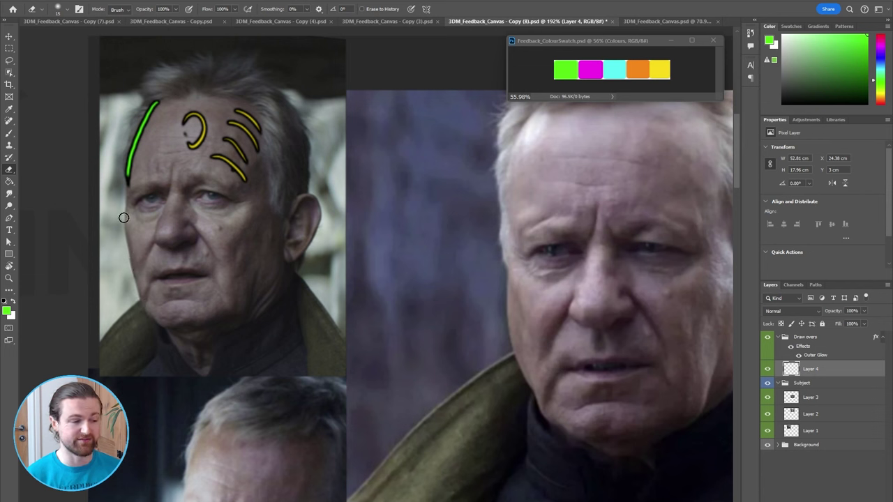
Mark the portrait's far cheekbone and chin with green dots and connect them with a cyan line.
key(b)
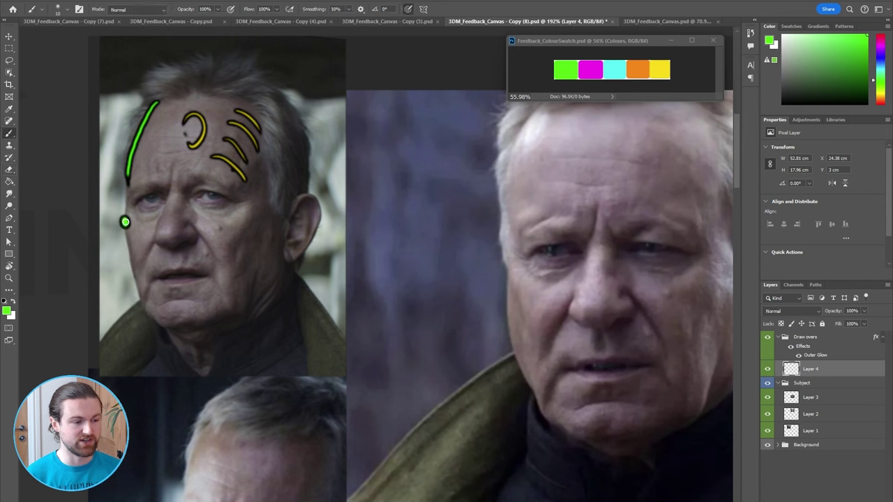
click(152, 314)
alt+click(611, 68)
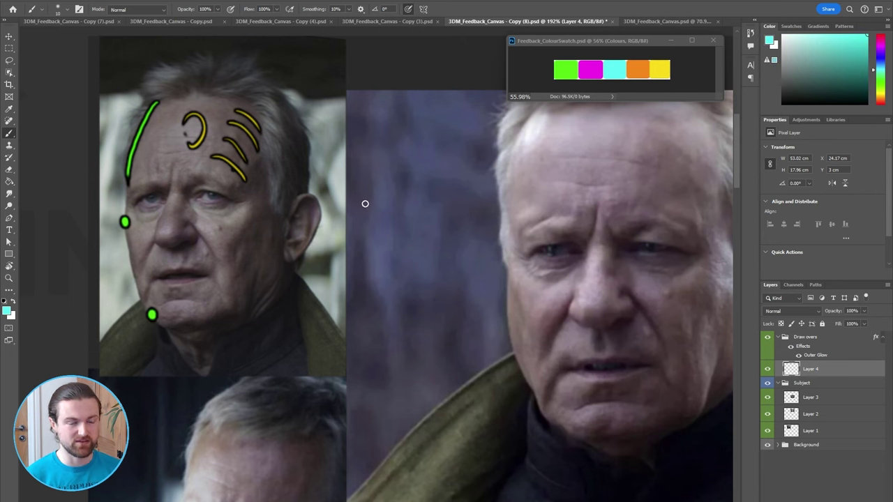
drag(125, 225, 151, 315)
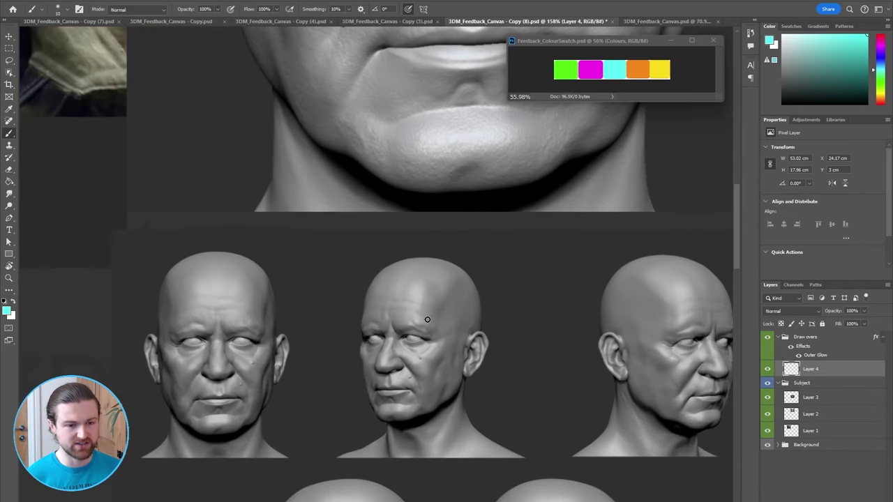
Outline the forehead planes in cyan on the small three-quarter sculpt and scribble green across their side corner.
alt+click(565, 69)
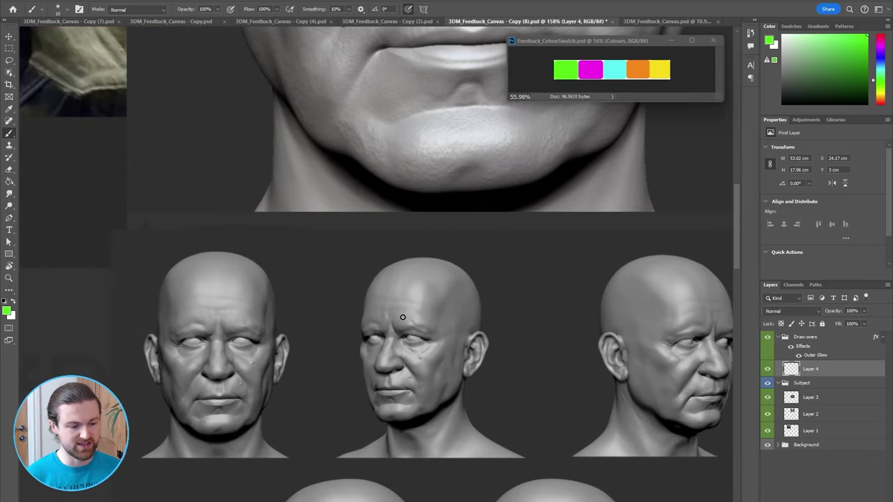
alt+click(614, 74)
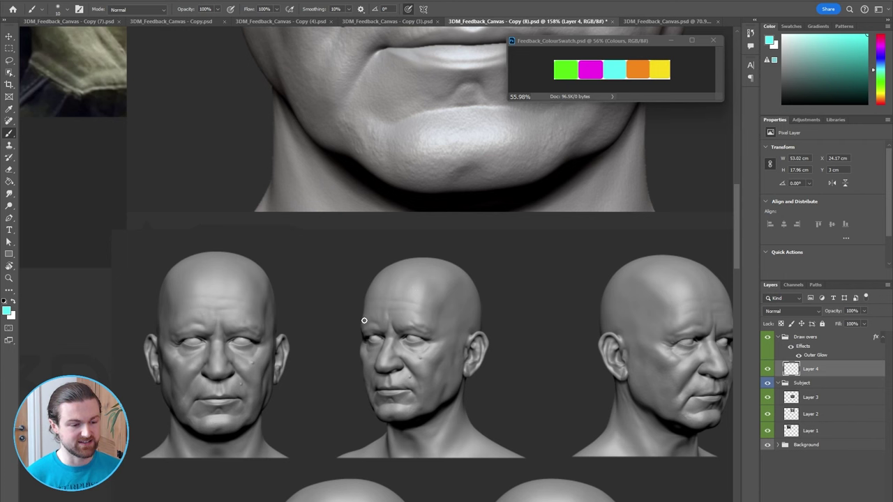
mouse_move(363, 320)
mouse_down()
mouse_move(374, 284)
mouse_move(405, 285)
mouse_move(425, 290)
mouse_move(425, 322)
mouse_up()
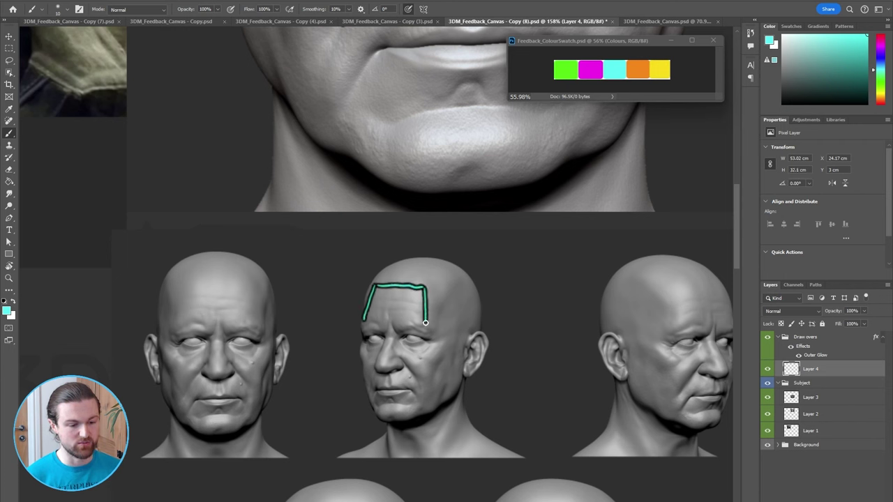
drag(423, 286, 460, 272)
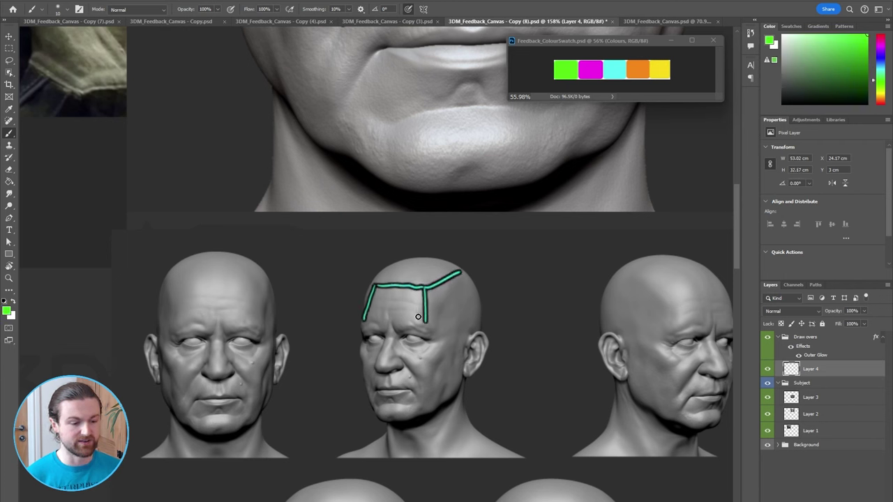
mouse_move(415, 311)
mouse_down()
mouse_move(438, 317)
mouse_move(435, 294)
mouse_move(436, 319)
mouse_move(415, 314)
mouse_up()
drag(409, 282, 435, 298)
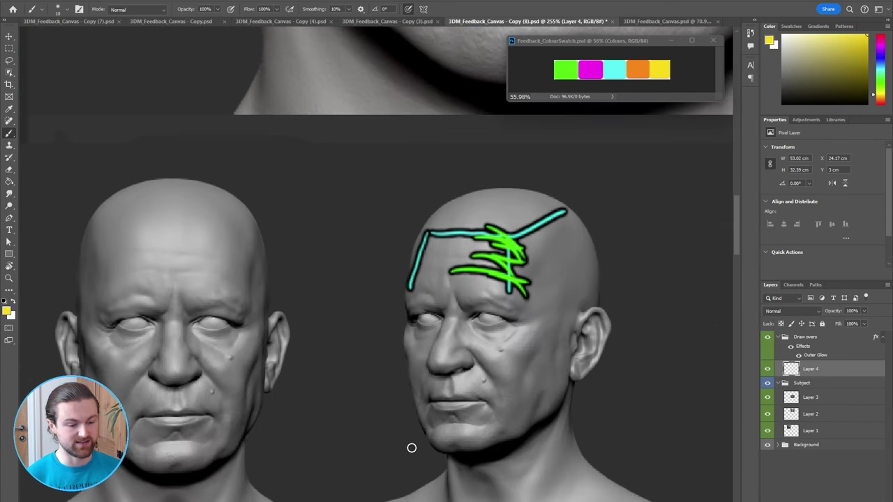
Draw a yellow arc beside the three-quarter sculpt's far face contour with two arrows pointing inward at the brow and cheek.
mouse_move(410, 446)
mouse_down()
mouse_move(387, 342)
mouse_move(390, 262)
mouse_move(438, 185)
mouse_up()
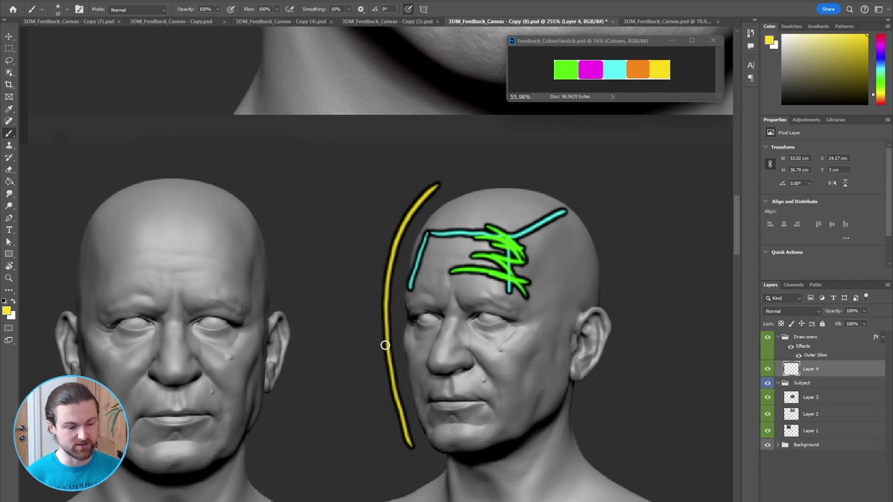
mouse_move(382, 344)
mouse_down()
mouse_move(405, 341)
mouse_move(393, 333)
mouse_up()
mouse_move(388, 298)
mouse_down()
mouse_move(403, 294)
mouse_move(399, 286)
mouse_up()
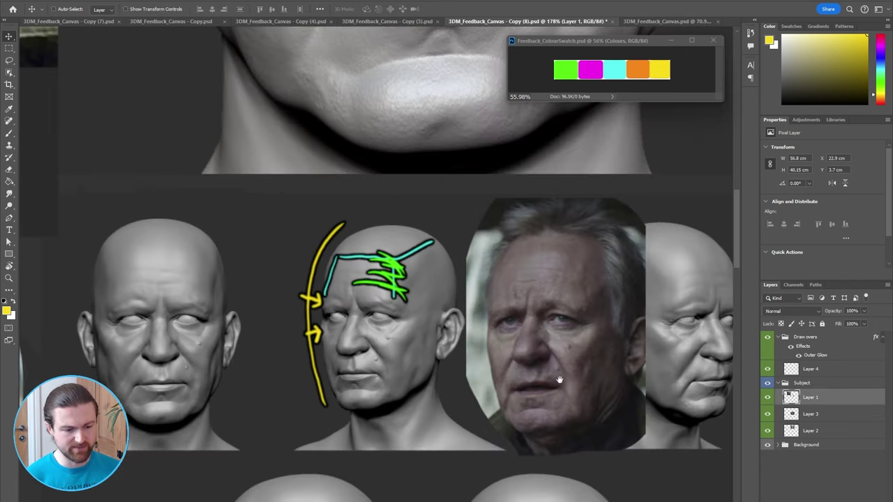
Place the reference portrait beside the three-quarter sculpt and mark the cheekbones in cyan on Layer 4, with dots on the sculpt and arrows on the portrait.
alt+scroll(514, 356, up, 3)
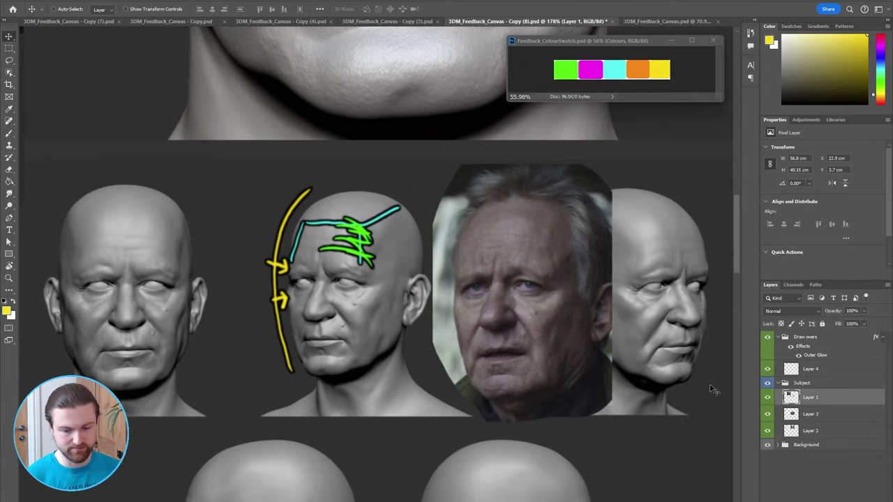
click(801, 373)
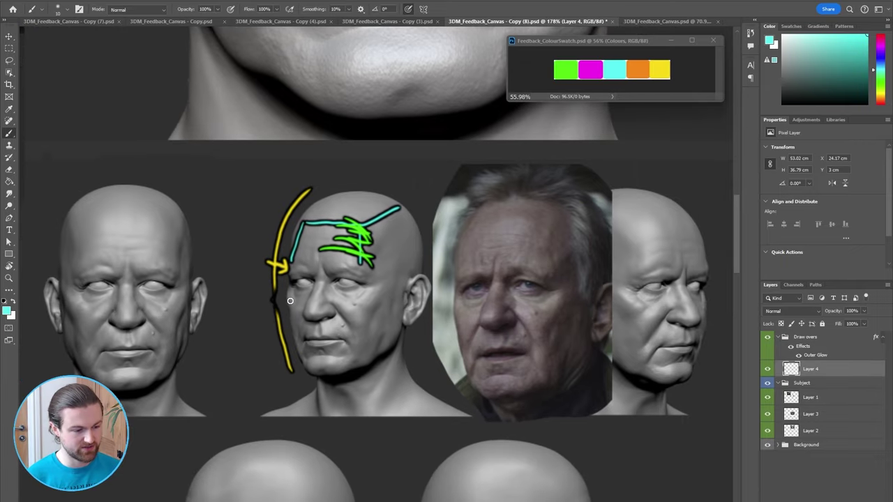
drag(289, 298, 291, 300)
click(360, 301)
mouse_move(454, 302)
mouse_down()
mouse_move(460, 317)
mouse_move(466, 305)
mouse_up()
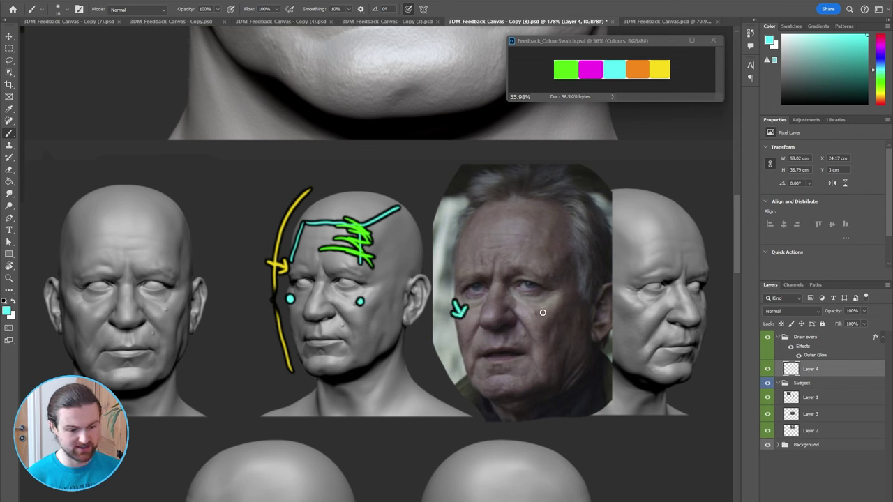
mouse_move(542, 313)
mouse_down()
mouse_move(554, 304)
mouse_move(553, 313)
mouse_up()
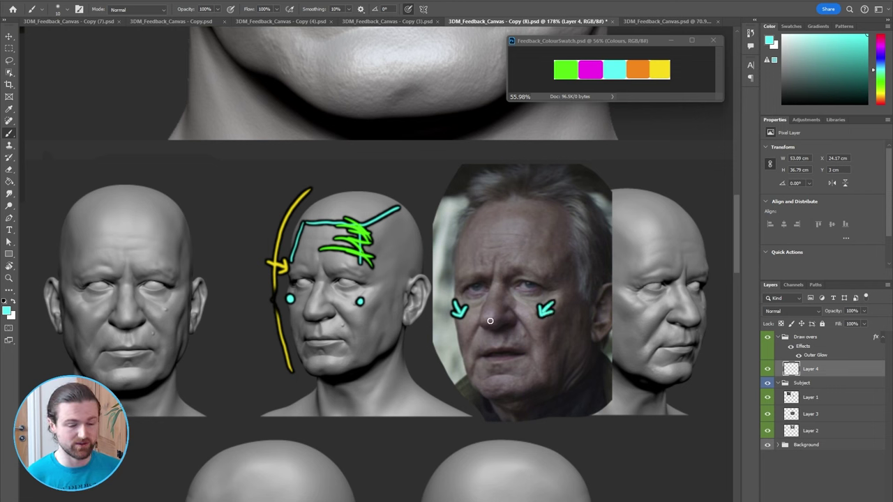
Hide Layer 4 and push the three-quarter sculpt's far forehead contour inward on Layer 3 with a 100 px Smudge brush.
click(767, 369)
click(767, 369)
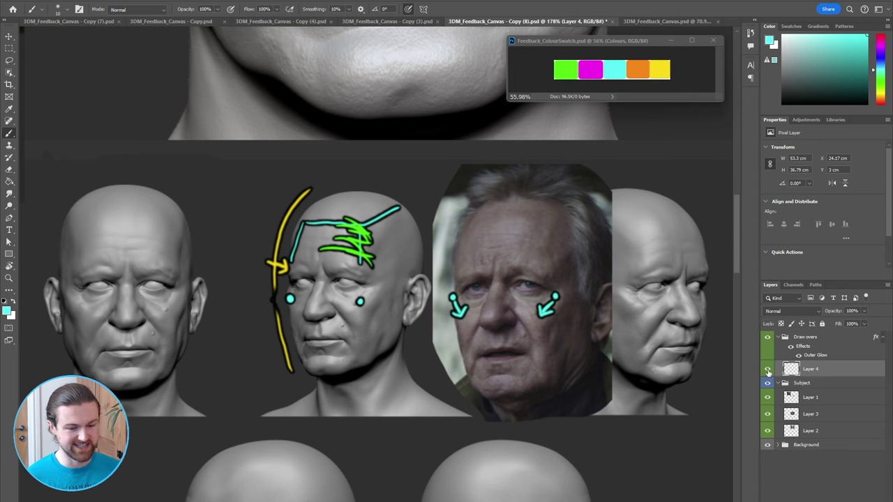
click(768, 368)
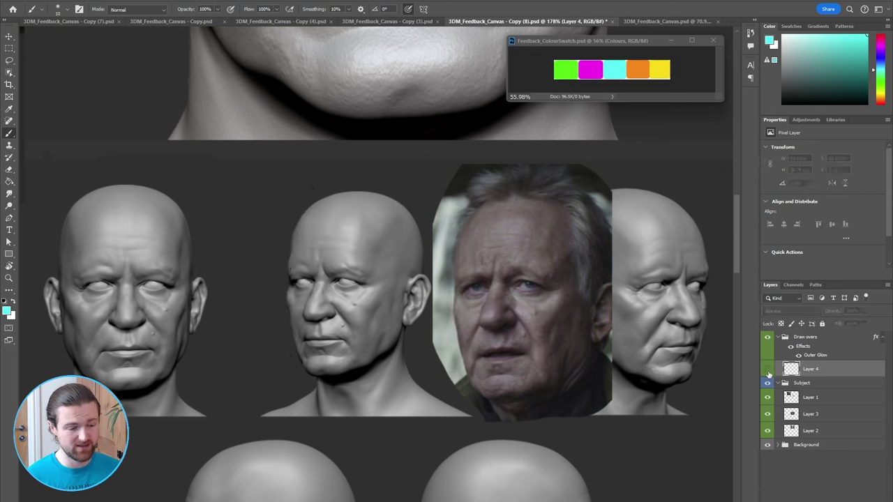
ctrl+click(385, 311)
key(r)
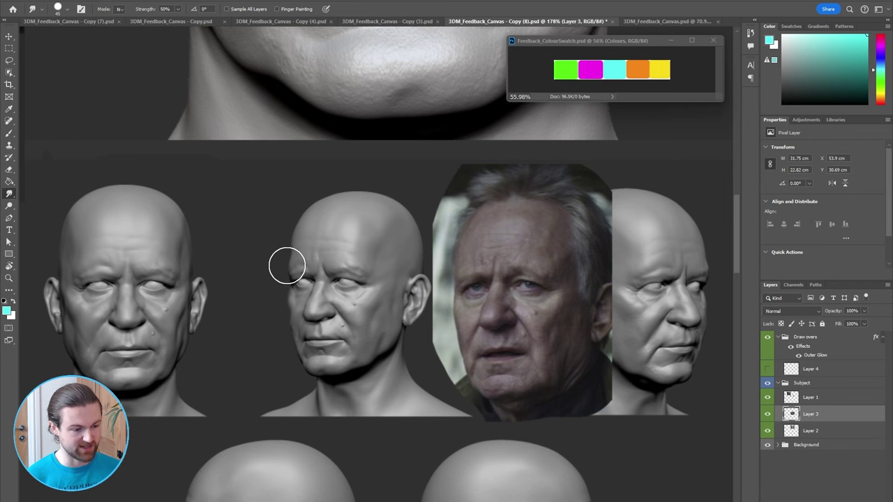
key(bracketright)
key(bracketright)
key(bracketright)
key(bracketright)
key(bracketright)
key(bracketright)
drag(291, 208, 297, 212)
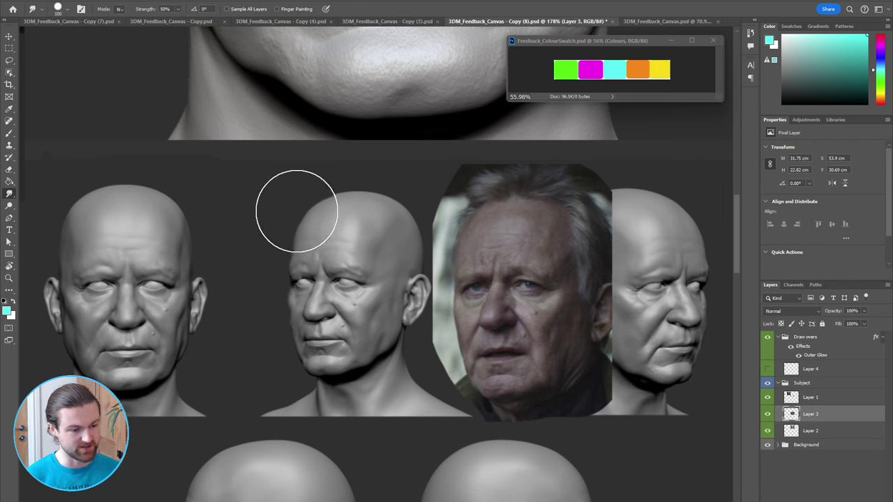
Refine the sculpt's far brow and cheek contour with progressively smaller Smudge brushes, down to 20 px.
key(bracketleft)
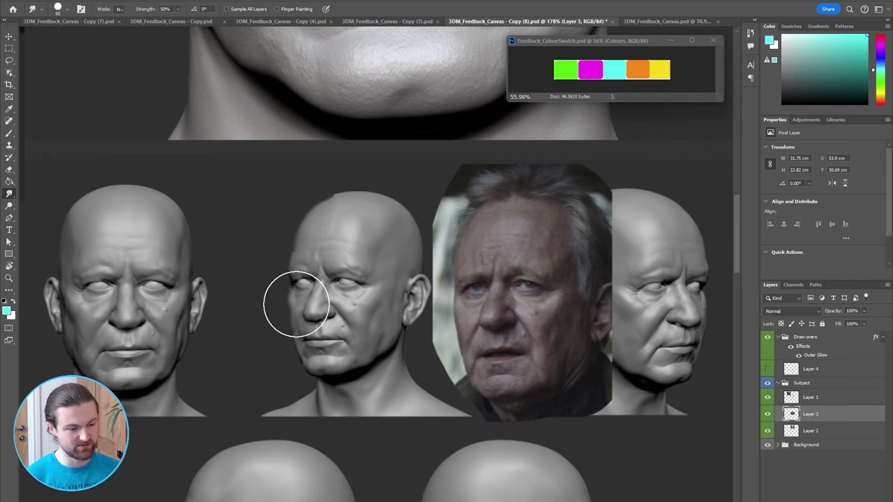
key(bracketleft)
key(bracketleft)
key(bracketleft)
key(bracketleft)
key(bracketleft)
key(bracketleft)
key(bracketleft)
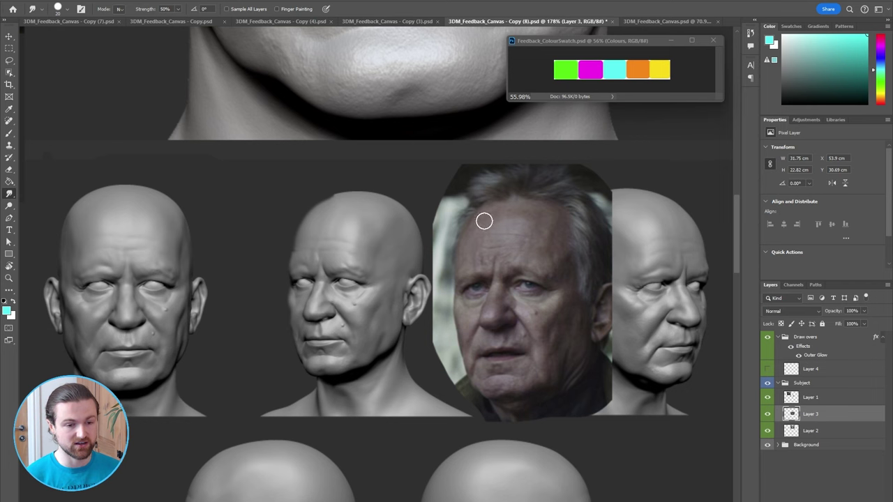
Show Layer 4 and draw magenta lines along the nose bridge and nose base on the three-quarter sculpt.
click(767, 369)
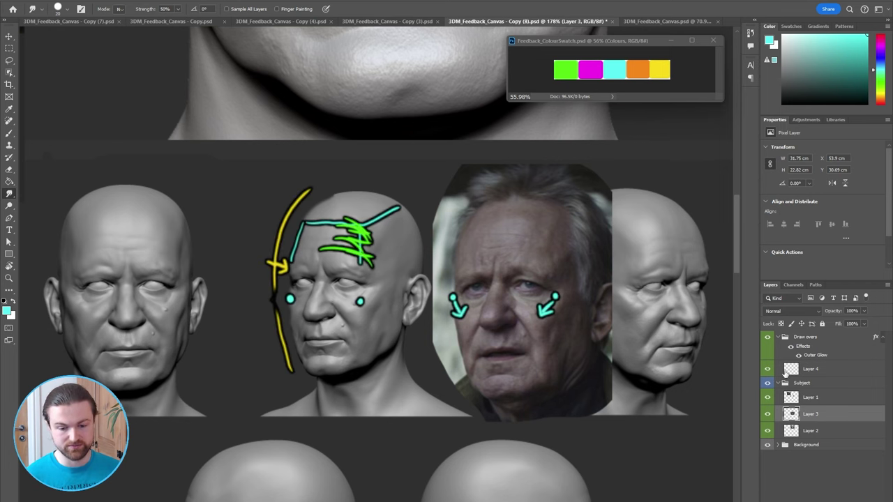
drag(293, 279, 284, 307)
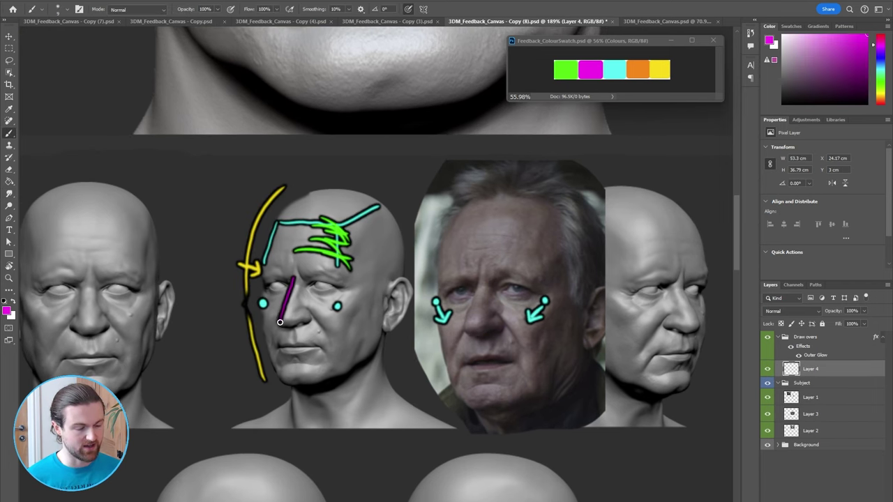
drag(283, 326, 308, 316)
key(ctrl+z)
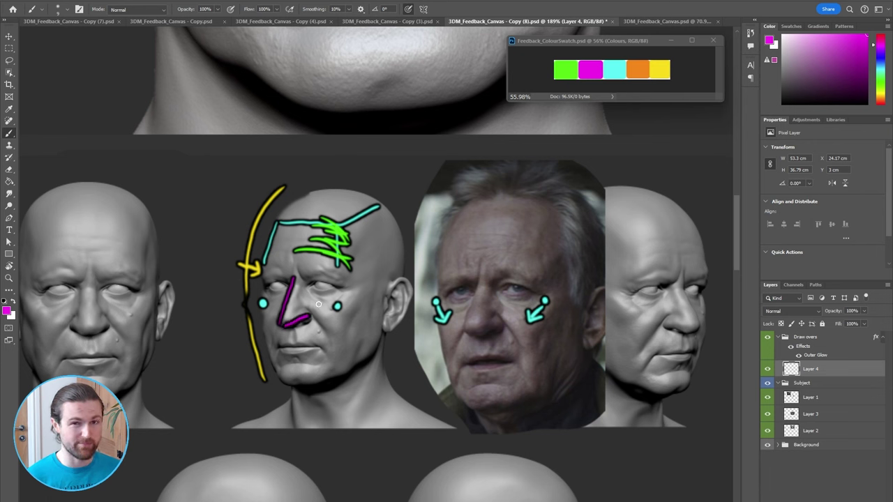
Add green dots at both ends of the sculpt's nose lines and a cyan arc across the angle between them.
click(566, 76)
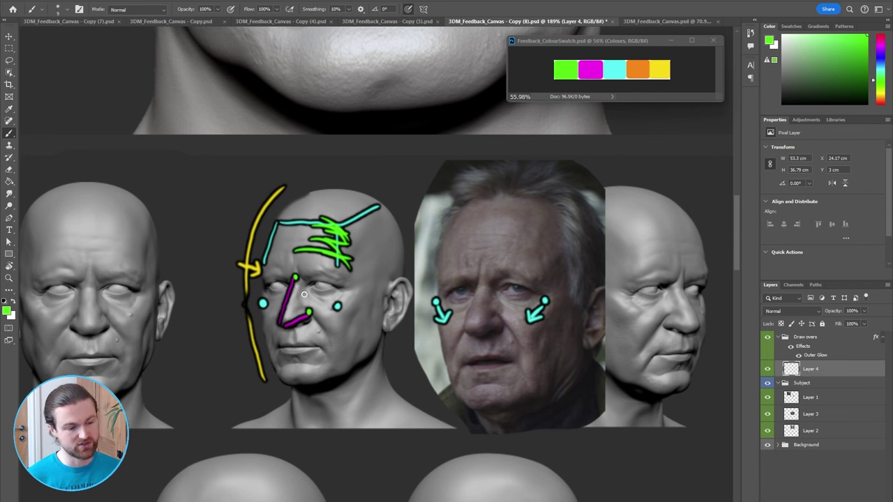
click(613, 71)
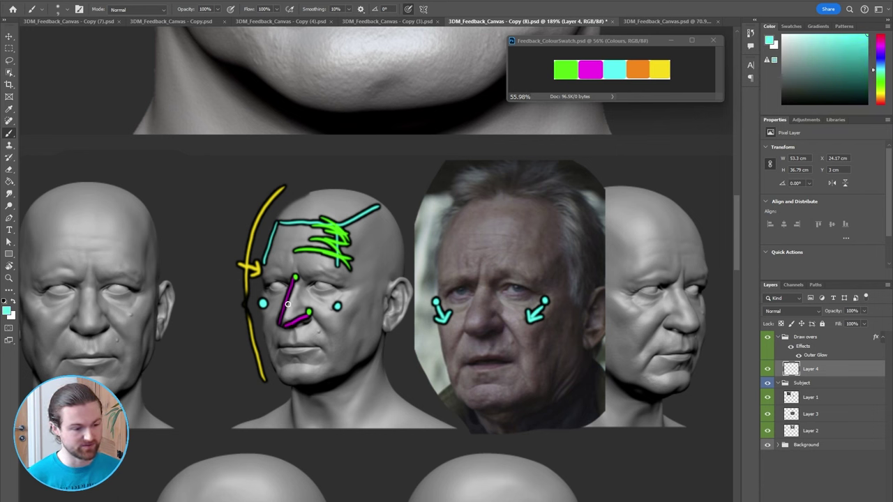
drag(288, 304, 305, 313)
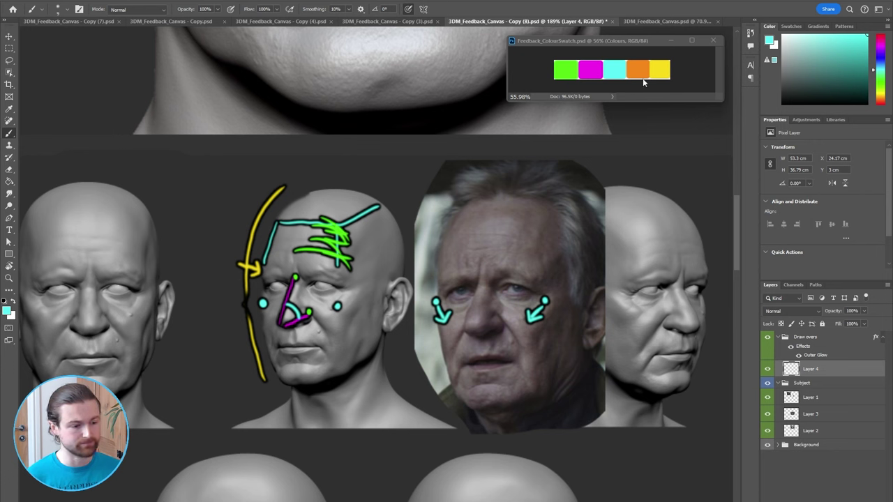
Draw matching magenta nose bridge and base lines on the adjacent portrait, with green dots at both ends.
click(590, 70)
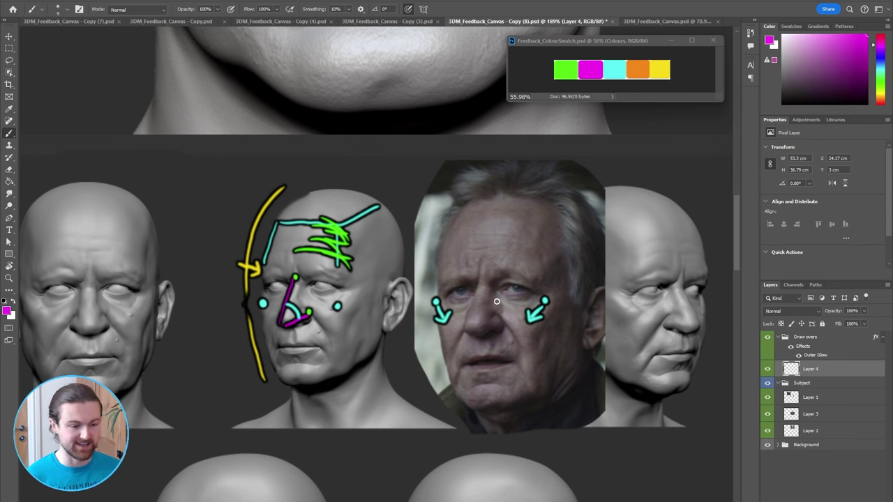
drag(482, 276, 476, 332)
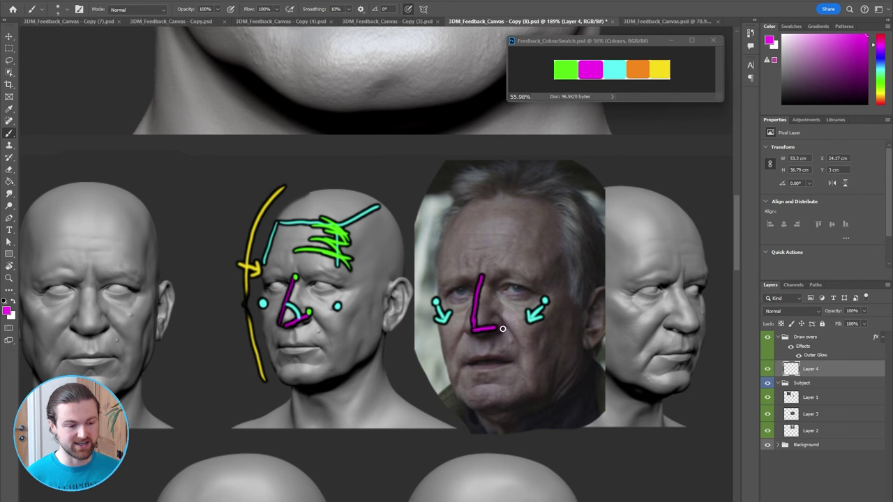
alt+click(566, 69)
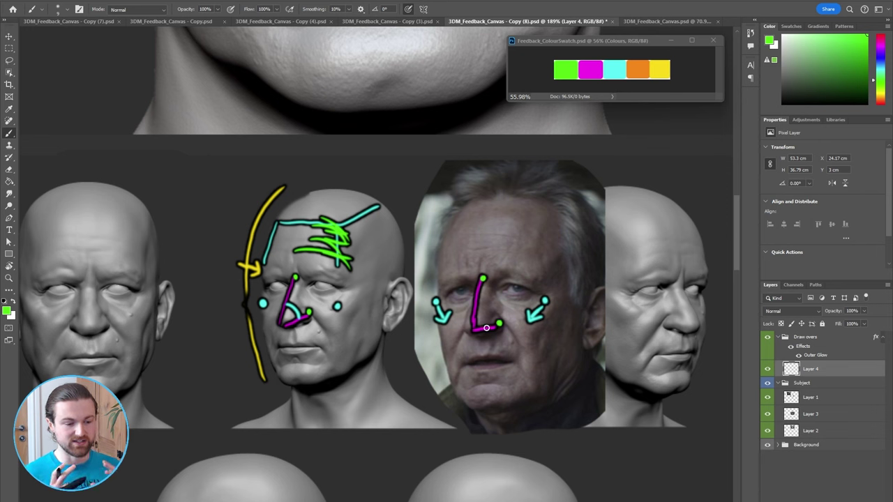
Hide Layer 4 and reshape the three-quarter sculpt's crown contour on Layer 3 with a 45 px Smudge brush.
click(767, 370)
click(768, 370)
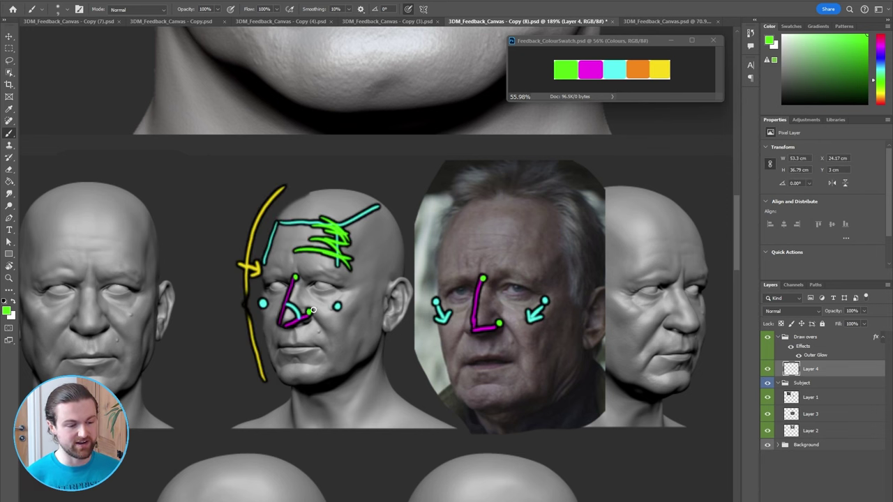
click(767, 372)
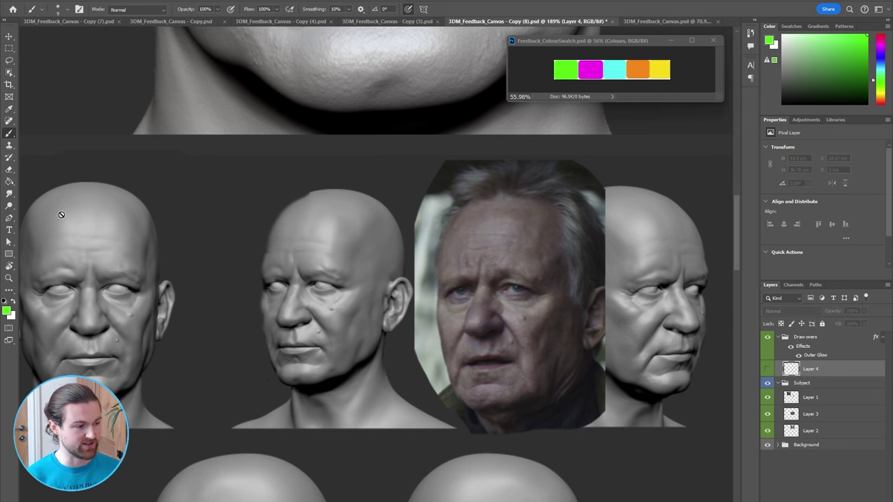
click(10, 193)
click(812, 413)
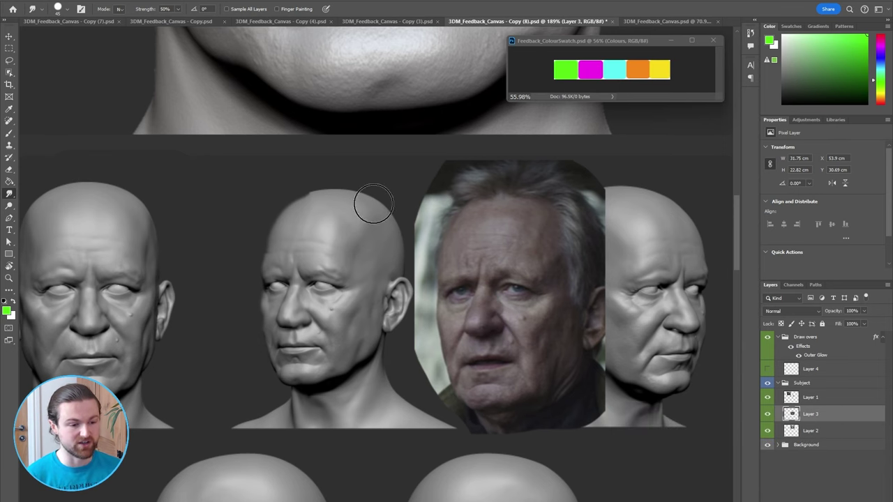
mouse_move(337, 191)
mouse_down()
mouse_move(311, 192)
mouse_move(357, 193)
mouse_up()
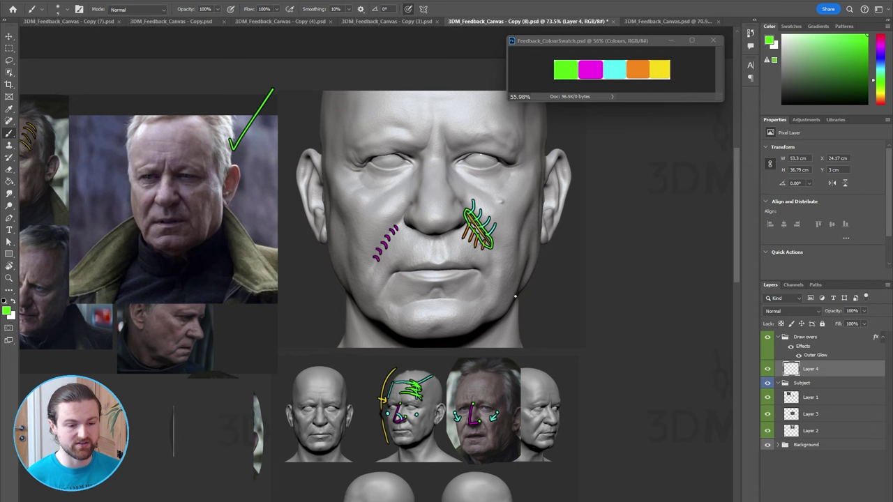
Circle the jaw corner of the large front sculpt in green on Layer 4 and draw a green arrow to the reference portrait's jaw.
mouse_move(515, 297)
mouse_down()
mouse_move(505, 253)
mouse_move(514, 301)
mouse_up()
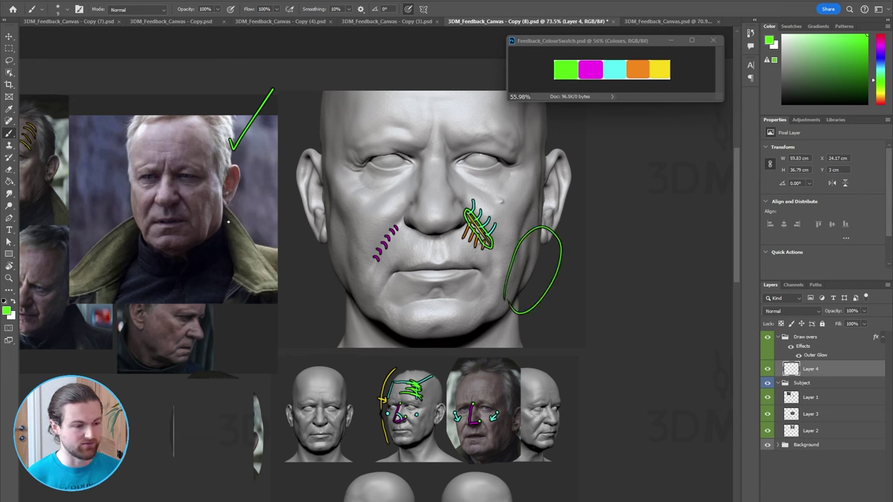
drag(226, 222, 265, 192)
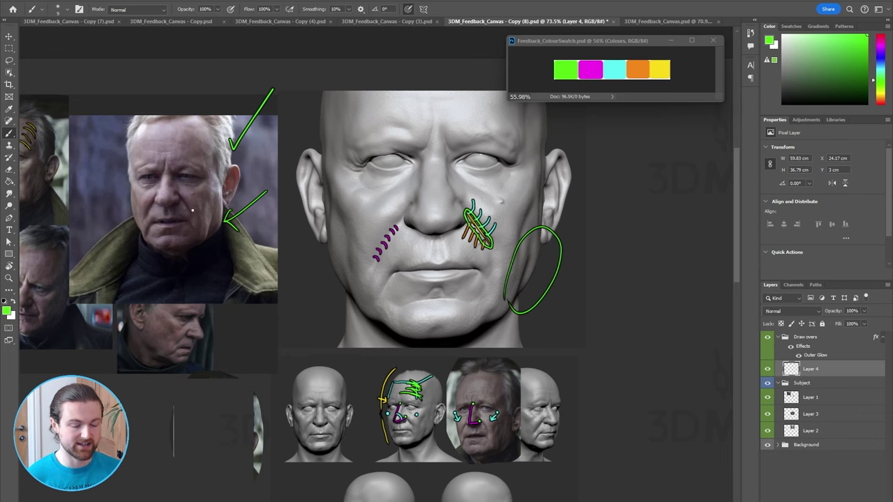
Try to outline the jaw corner below the ear in magenta on the left-facing profile sculpt.
alt+scroll(503, 452, up, 2)
alt+scroll(513, 246, down, 2)
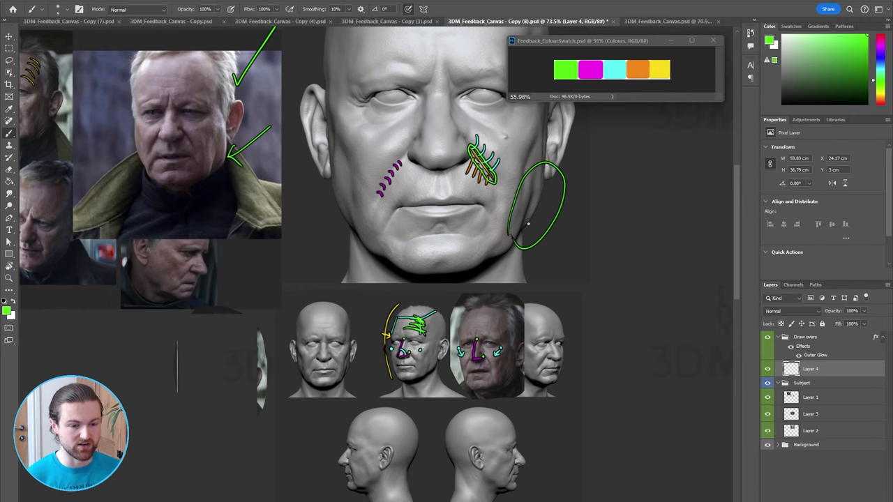
alt+scroll(514, 394, up, 3)
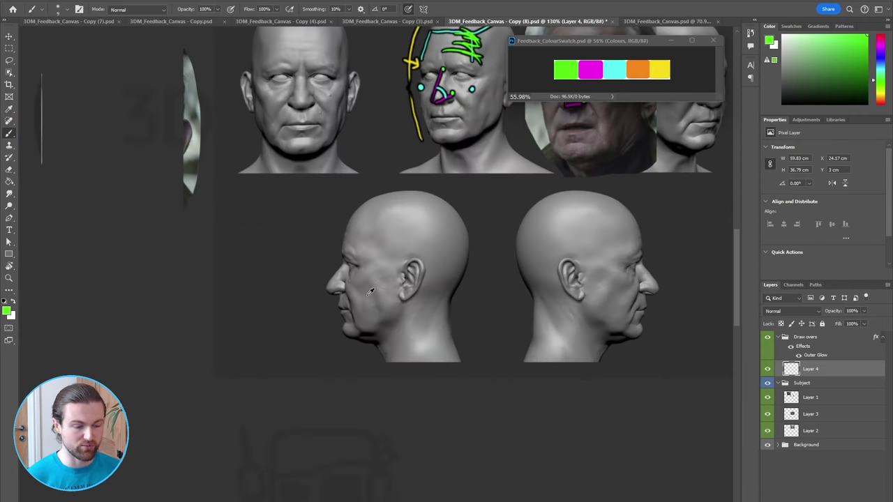
alt+scroll(385, 347, up, 1)
alt+scroll(384, 347, up, 1)
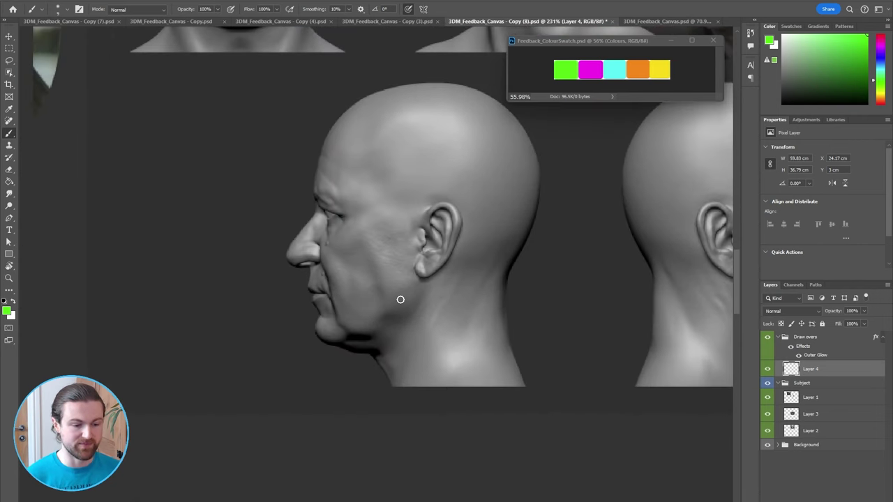
alt+click(590, 78)
mouse_move(378, 276)
mouse_down()
mouse_move(409, 299)
mouse_move(416, 259)
mouse_up()
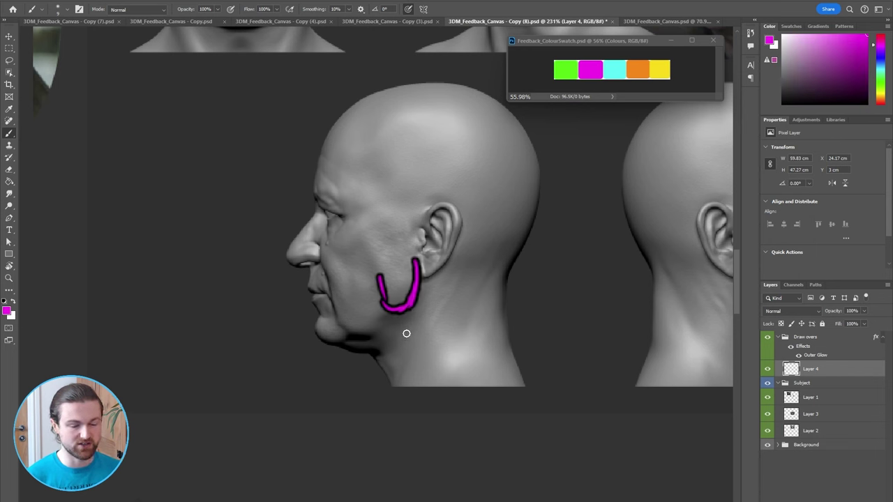
key(ctrl+z)
key(ctrl+z)
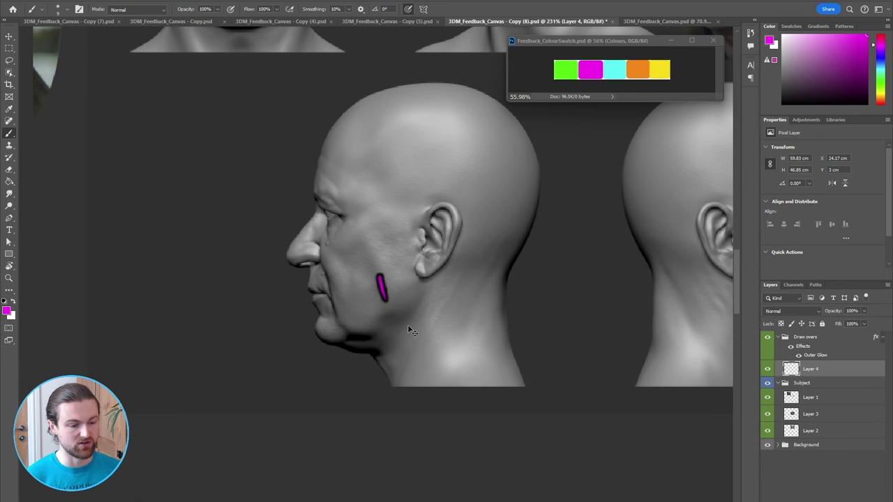
key(ctrl+z)
Trace the jawline and under-jaw folds in cyan on the profile reference, and the jaw edge beside the green arrow on the large portrait.
drag(364, 179, 493, 415)
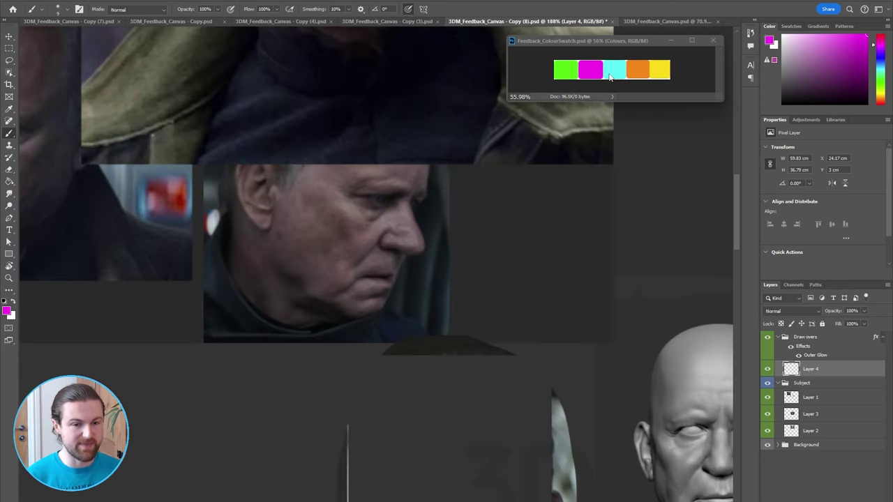
alt+click(613, 74)
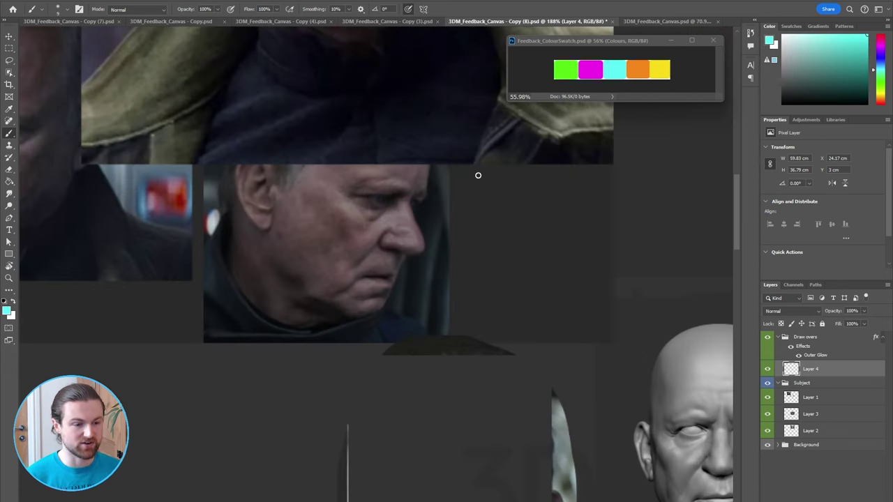
mouse_move(262, 235)
mouse_down()
mouse_move(279, 272)
mouse_move(319, 298)
mouse_move(307, 288)
mouse_up()
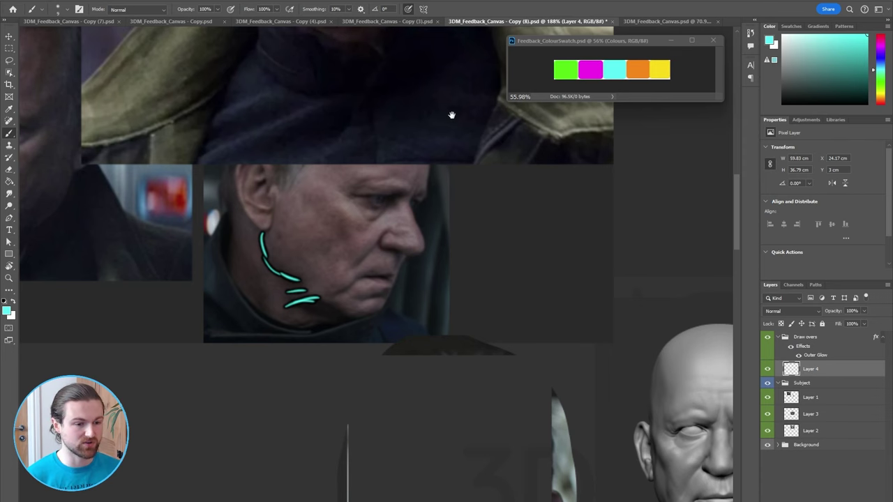
drag(451, 115, 434, 204)
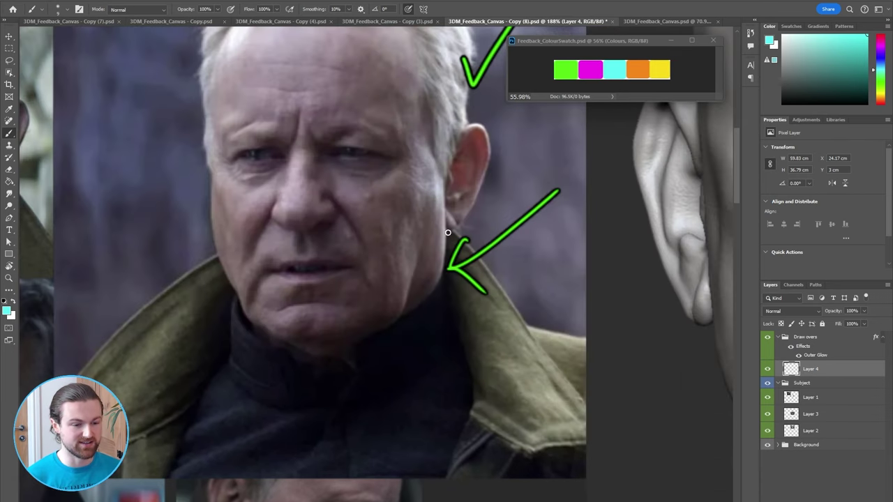
drag(441, 226, 435, 284)
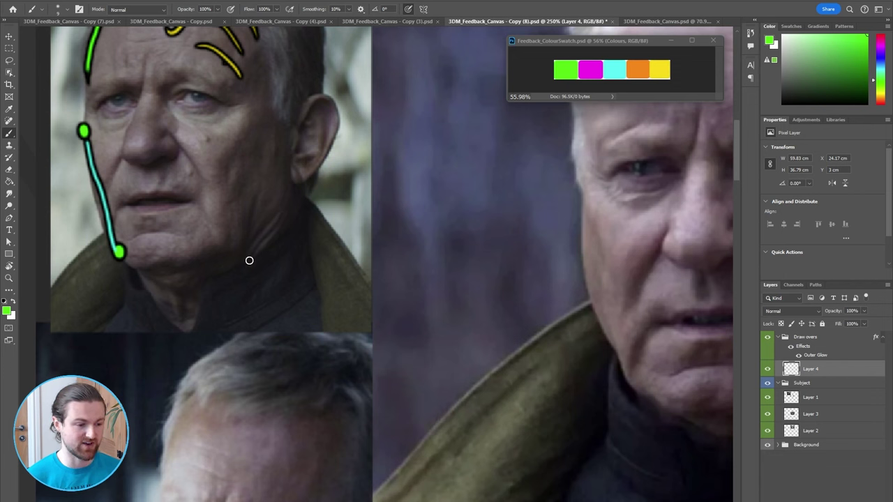
Draw two green strokes below the jaw on the three-quarter reference and hatch the area under the ear and jaw on the left-facing profile sculpt.
drag(250, 252, 287, 187)
drag(264, 249, 294, 204)
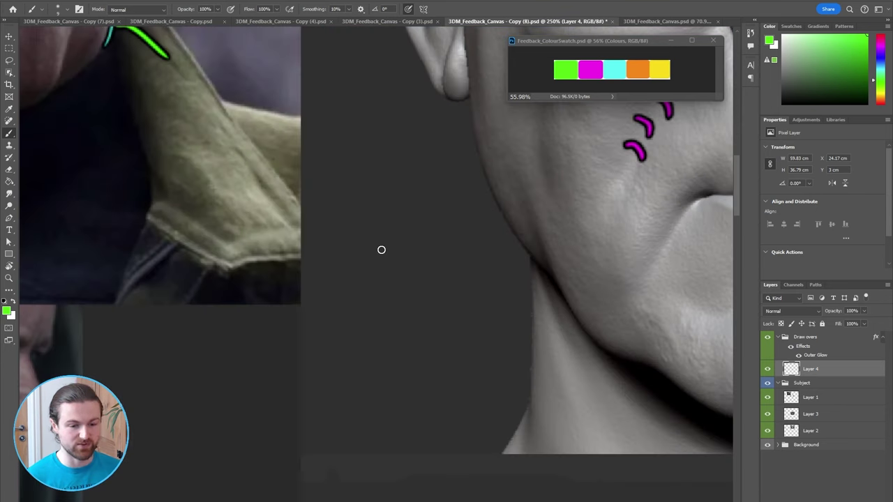
alt+scroll(432, 278, down, 1)
alt+scroll(433, 276, down, 3)
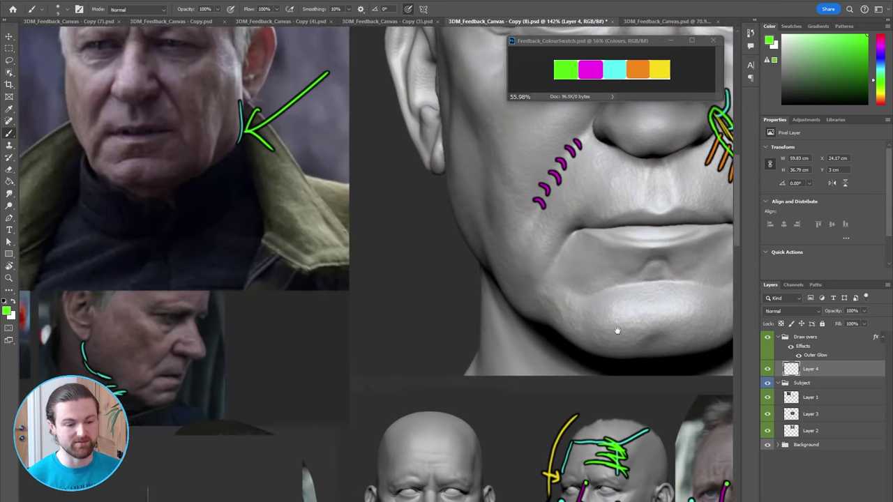
scroll(350, 337, down, 15)
scroll(350, 337, down, 3)
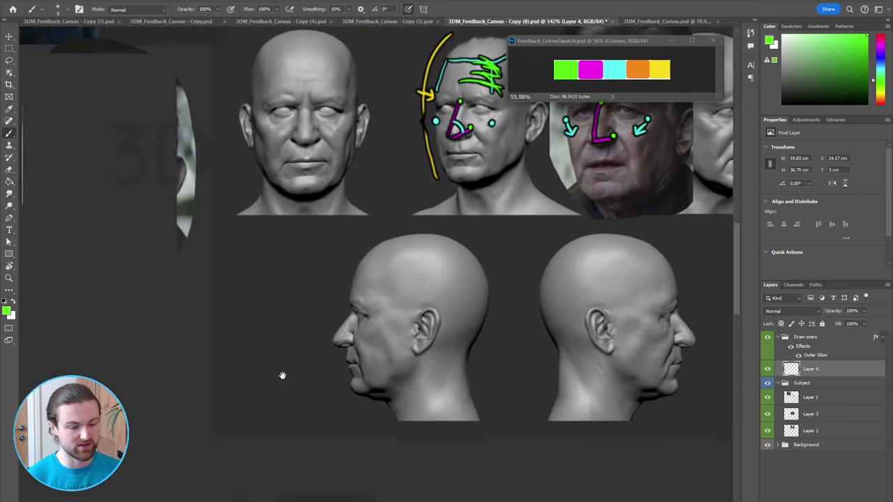
mouse_move(347, 362)
mouse_down()
mouse_move(353, 379)
mouse_move(369, 364)
mouse_up()
mouse_move(370, 342)
mouse_down()
mouse_move(373, 358)
mouse_move(378, 339)
mouse_up()
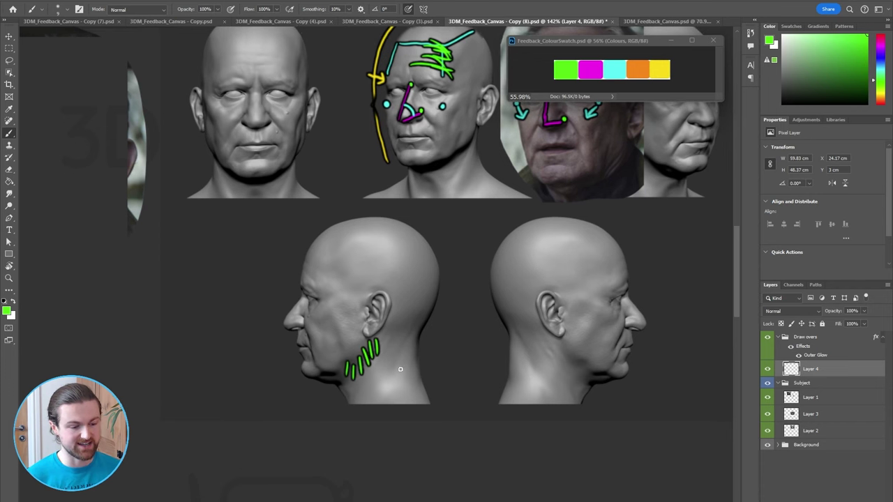
Add a cyan stroke over the profile sculpt's green hatching and cyan strokes across the three-quarter sculpt's neck below the jaw.
alt+click(625, 75)
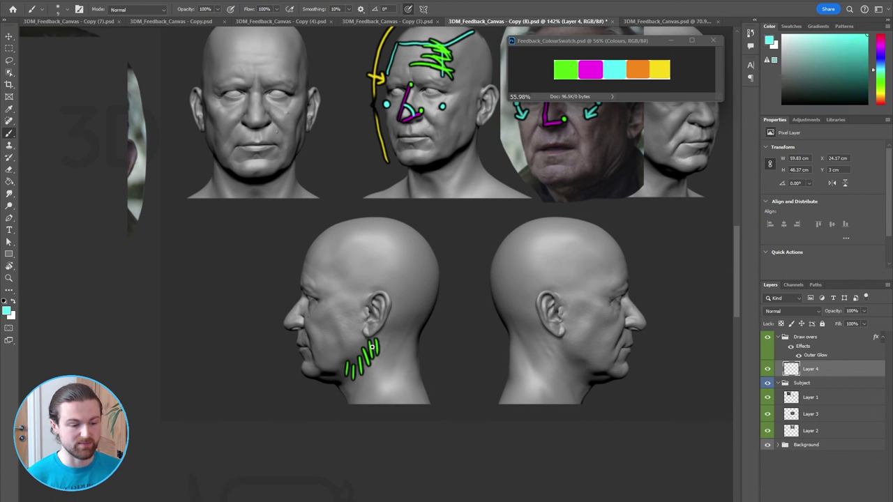
drag(359, 349, 356, 381)
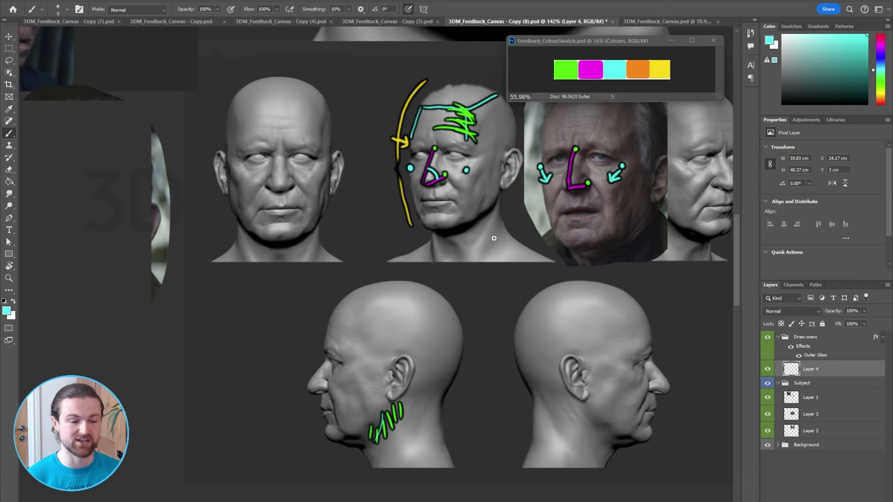
drag(451, 242, 489, 237)
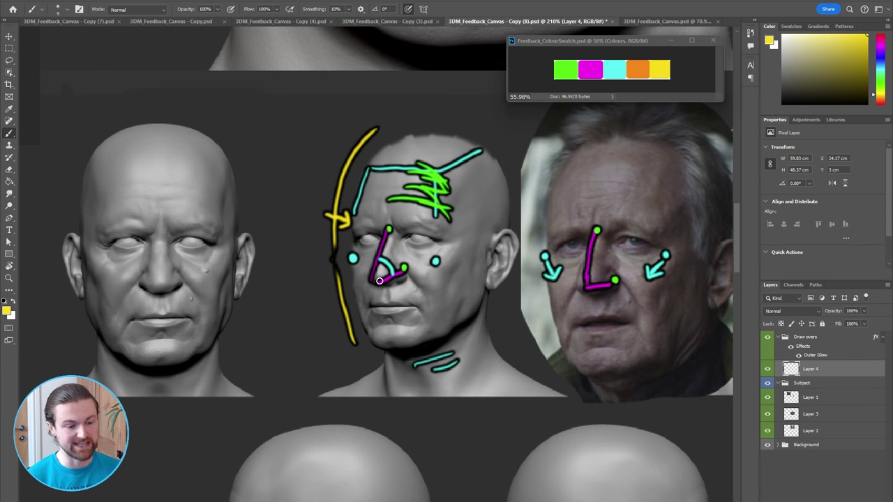
Mark the three-quarter sculpt's jaw corner with three yellow strokes and draw yellow curves under the chin on the portrait and the sculpt.
drag(454, 311, 453, 335)
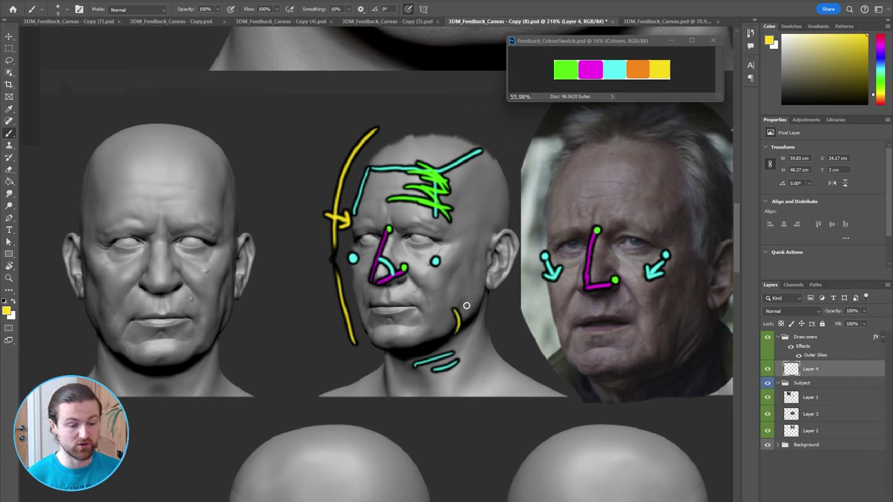
drag(463, 303, 465, 330)
mouse_move(471, 311)
mouse_down()
mouse_move(472, 340)
mouse_move(476, 327)
mouse_move(482, 332)
mouse_up()
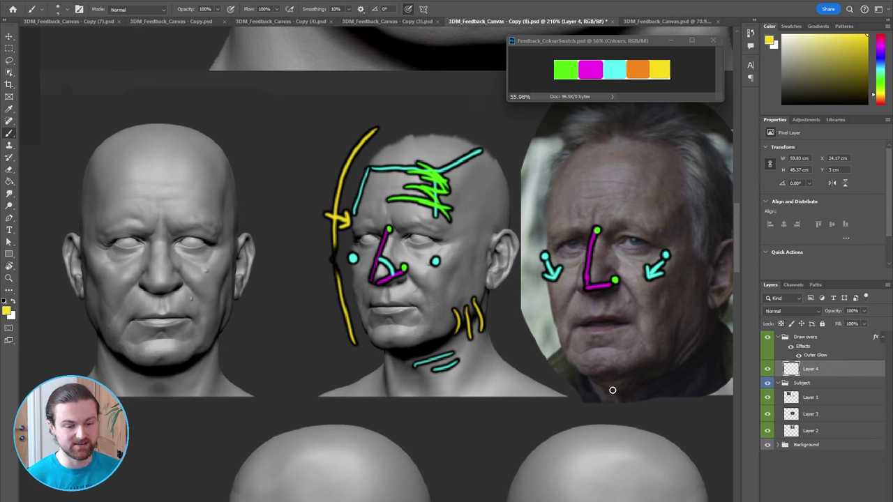
mouse_move(593, 382)
mouse_down()
mouse_move(630, 388)
mouse_move(659, 373)
mouse_up()
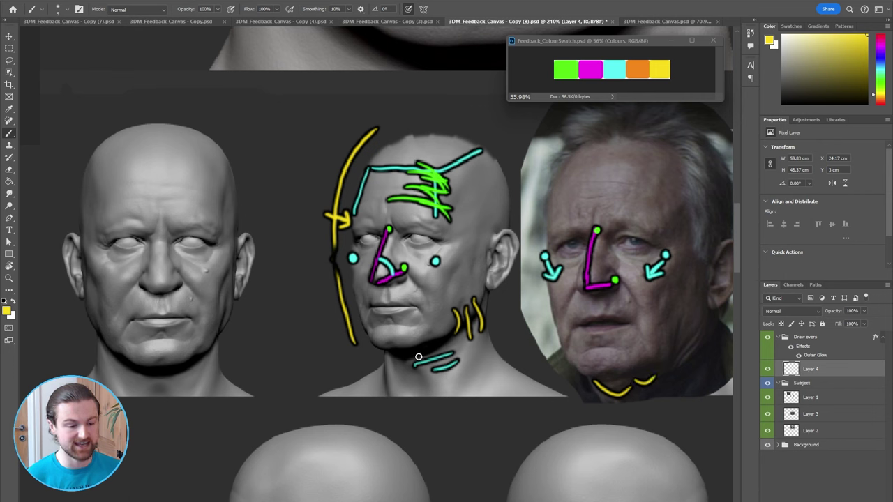
drag(392, 352, 421, 349)
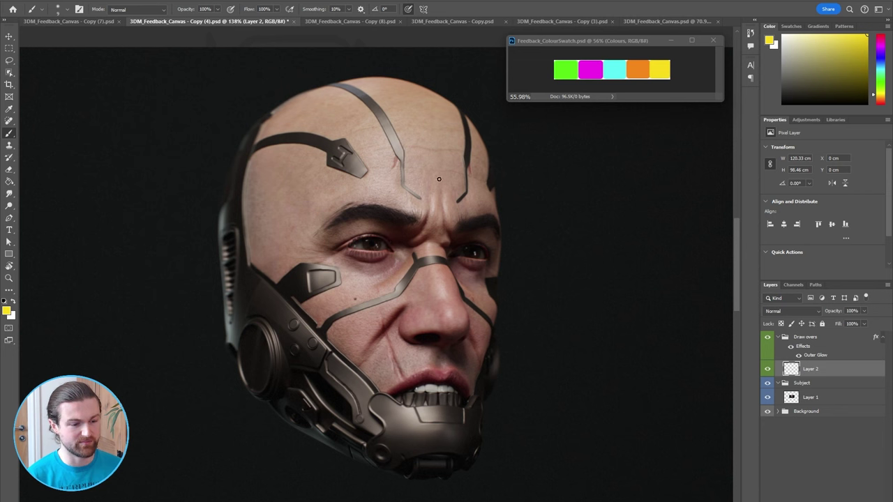
Draw one yellow arrow pointing at the inner eyebrow and another pointing at the far cheek of the cyborg head.
mouse_move(444, 171)
mouse_down()
mouse_move(411, 204)
mouse_move(427, 199)
mouse_up()
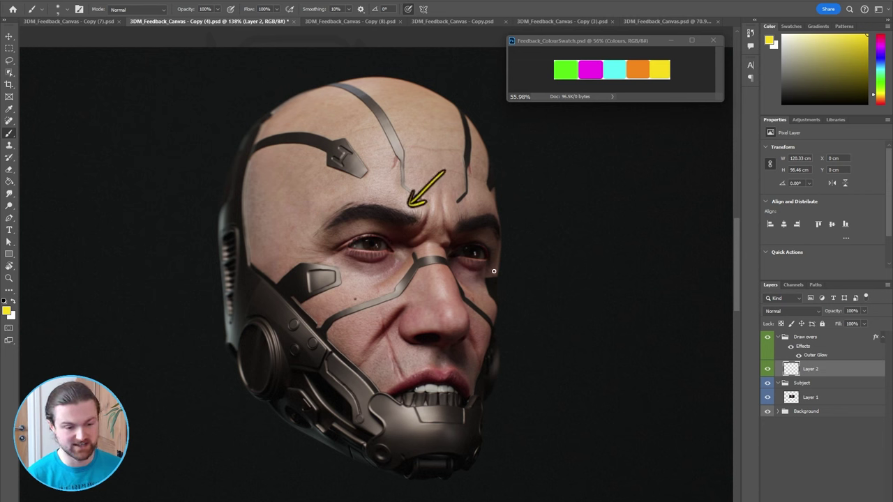
drag(523, 255, 485, 280)
drag(485, 279, 503, 276)
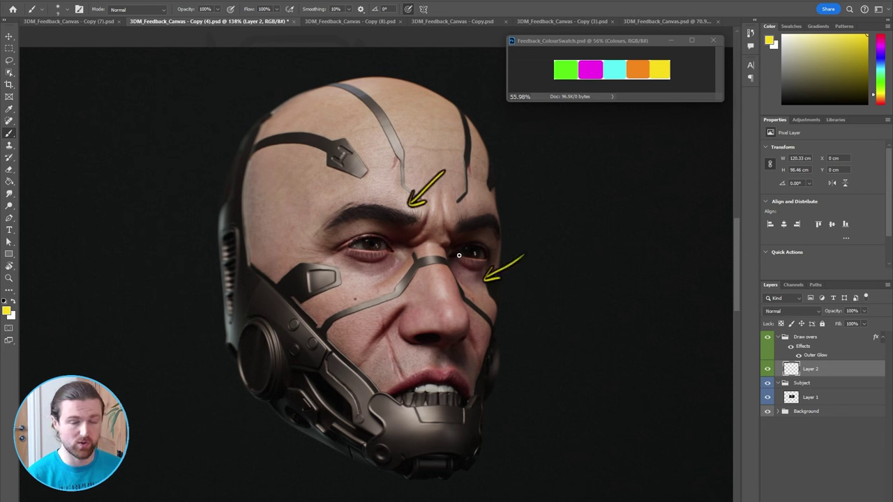
Outline the jaw armour in green, circling its round joint and tracing its upper edge, lower edge and inner panel lines.
alt+click(566, 70)
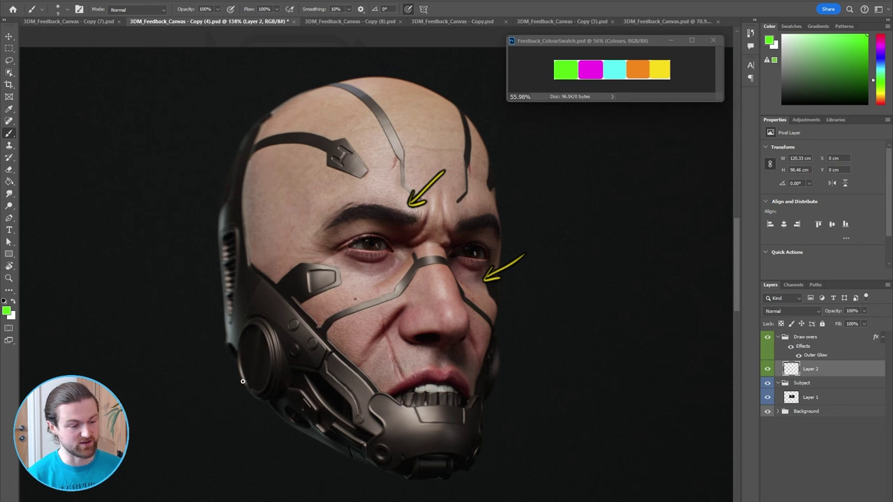
mouse_move(246, 392)
mouse_down()
mouse_move(227, 326)
mouse_move(265, 286)
mouse_move(314, 338)
mouse_up()
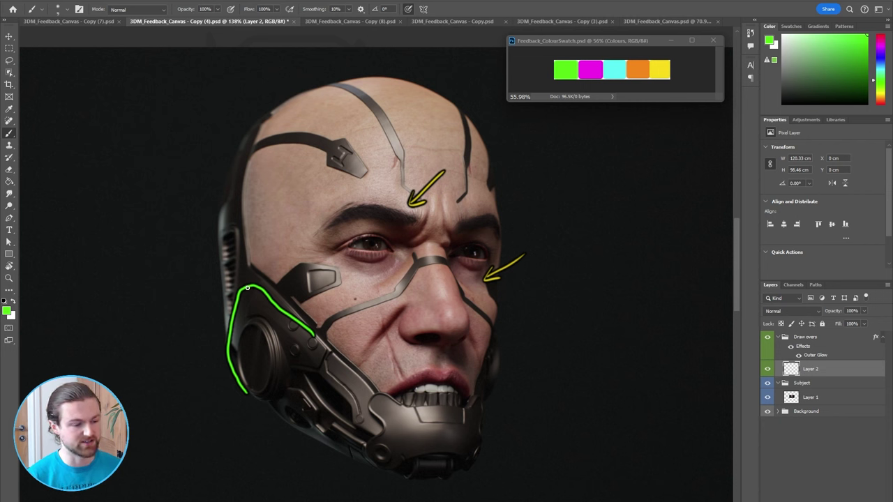
drag(247, 288, 253, 259)
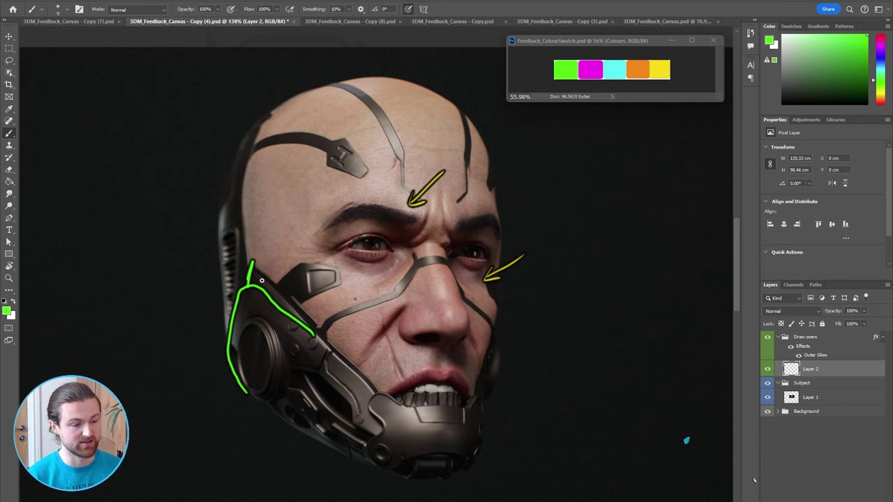
drag(272, 334, 315, 333)
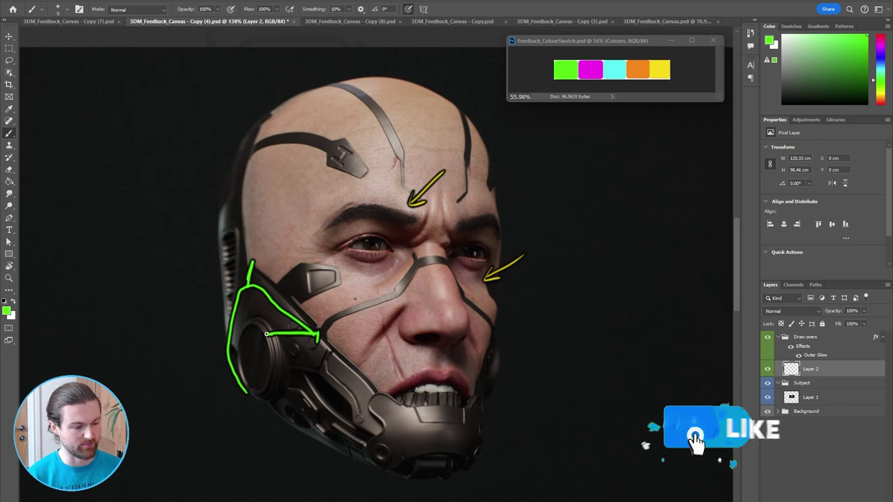
mouse_move(245, 378)
mouse_down()
mouse_move(240, 356)
mouse_move(243, 377)
mouse_move(335, 438)
mouse_up()
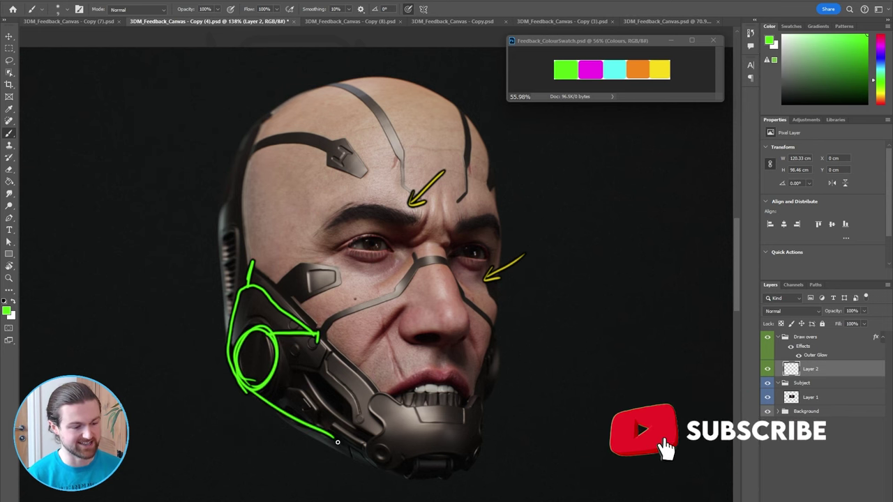
drag(274, 336, 334, 388)
Trace the upper lip contour in cyan from the mouth corner beside the jaw armour to the far corner.
alt+click(614, 69)
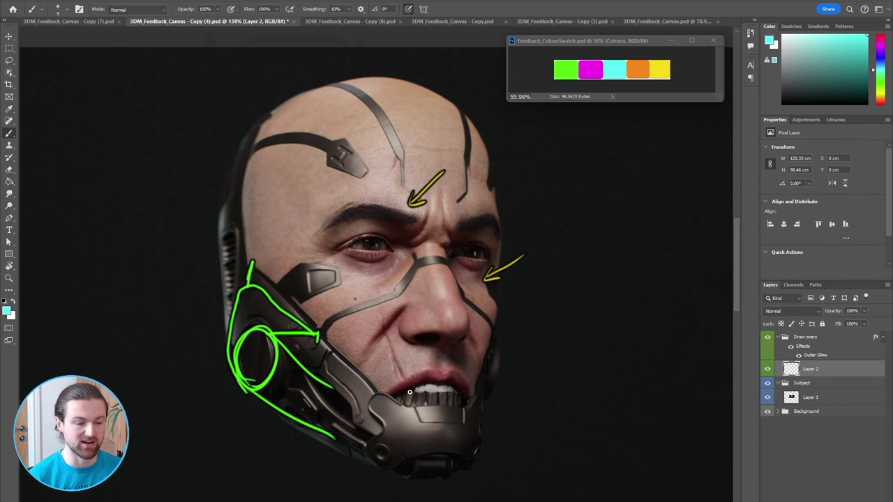
drag(387, 391, 410, 377)
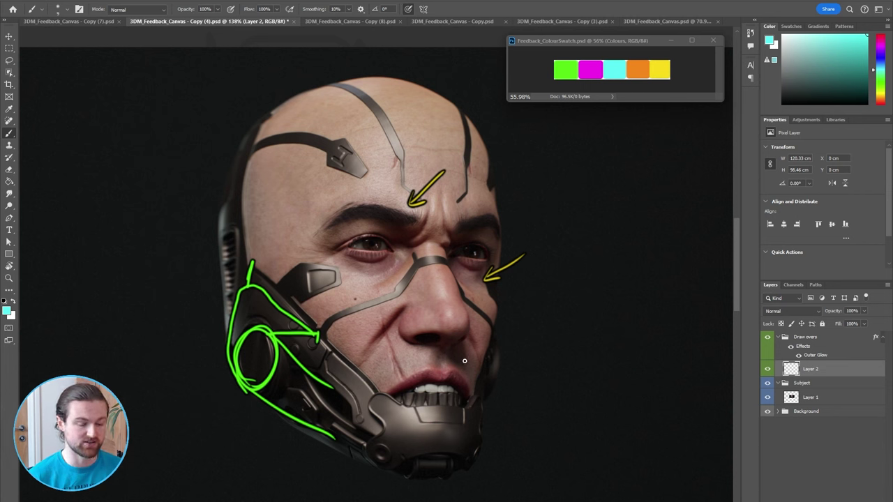
click(379, 387)
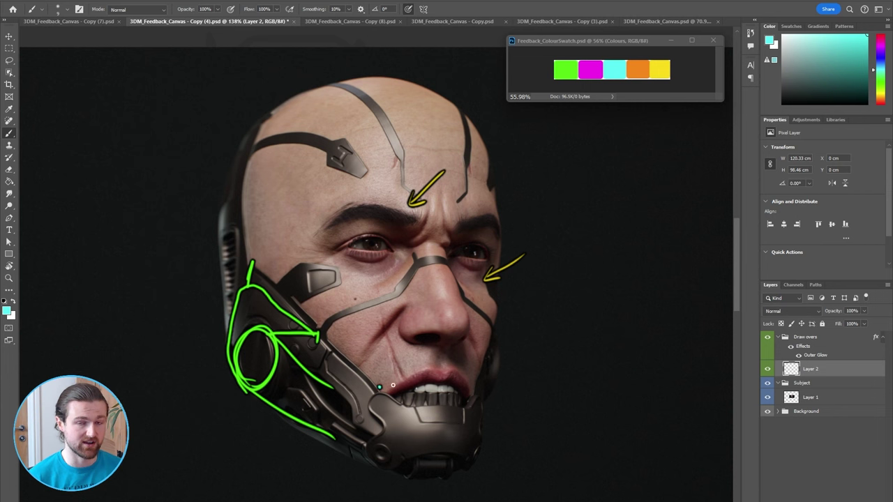
mouse_move(379, 388)
mouse_down()
mouse_move(432, 367)
mouse_move(444, 376)
mouse_move(461, 371)
mouse_move(477, 400)
mouse_up()
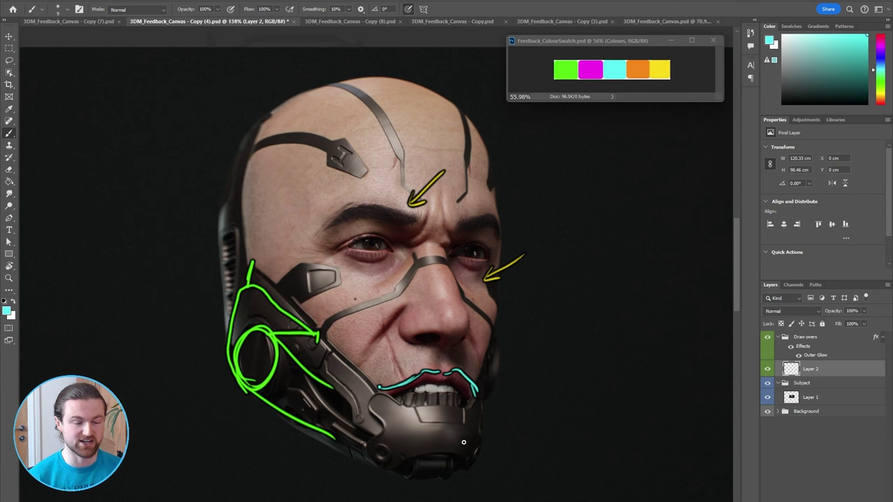
Erase the end of the cyan lip line at the near mouth corner and draw a cyan arrow pointing to that corner.
key(e)
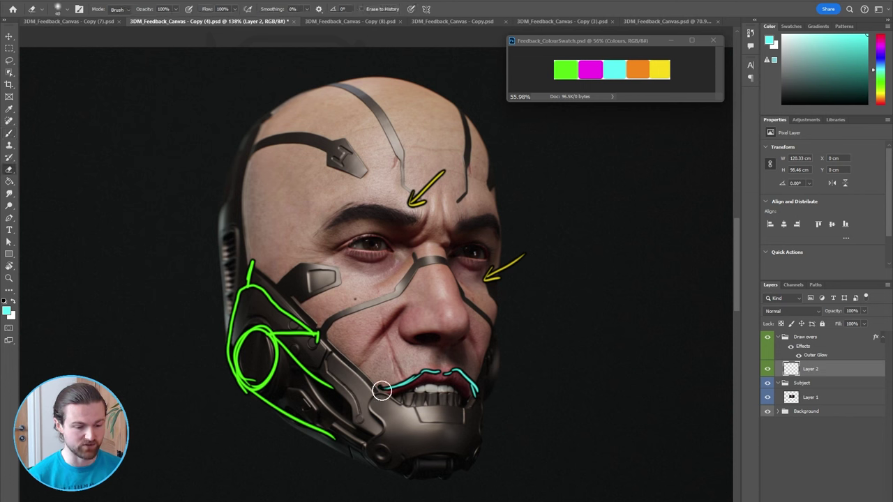
drag(374, 394, 388, 383)
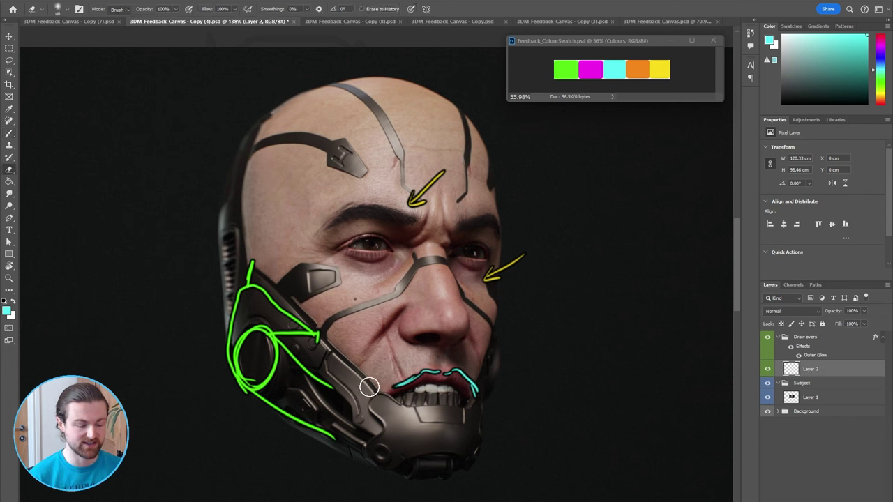
key(b)
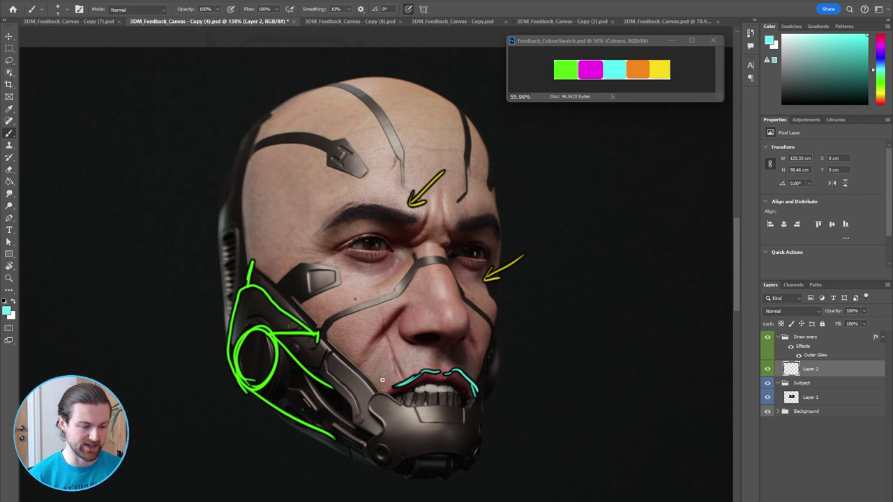
drag(382, 381, 391, 379)
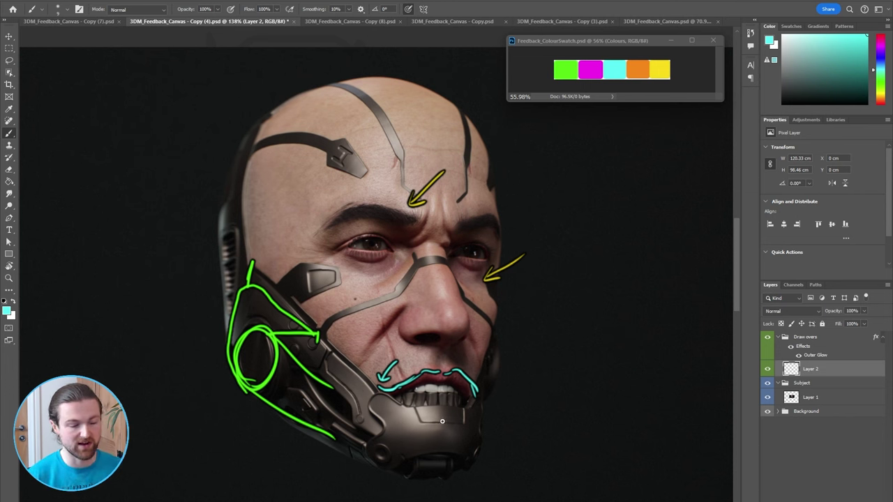
Add short magenta marks on the skin above and below the metal cheek plate beside the eye.
alt+click(591, 70)
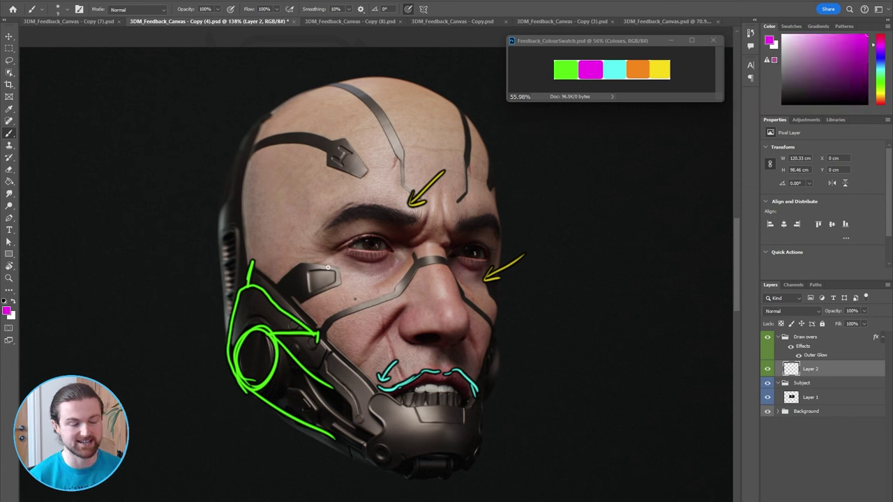
drag(316, 299, 348, 286)
drag(281, 265, 305, 257)
alt+scroll(413, 326, up, 5)
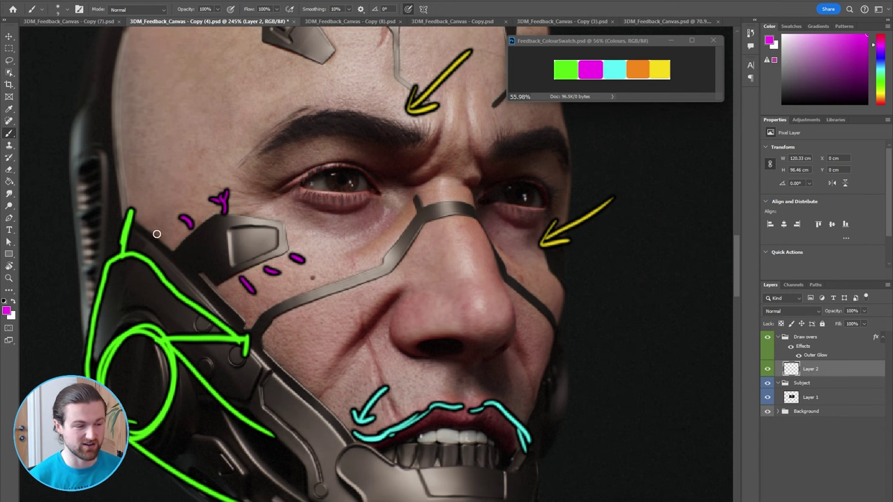
Draw short yellow crease strokes at the cheek plate's tip and on the skin between the plate and the outer eye.
key(ctrl+minus)
key(ctrl+minus)
alt+click(660, 66)
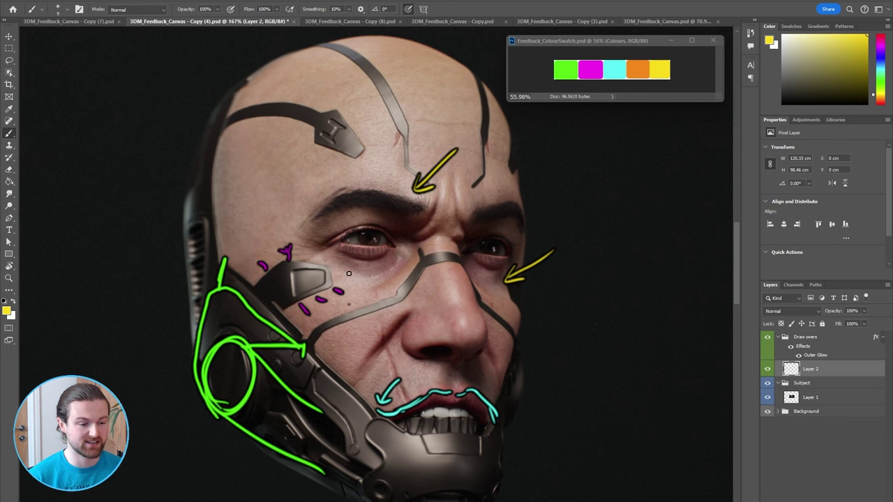
mouse_move(333, 281)
mouse_down()
mouse_move(355, 271)
mouse_move(328, 261)
mouse_up()
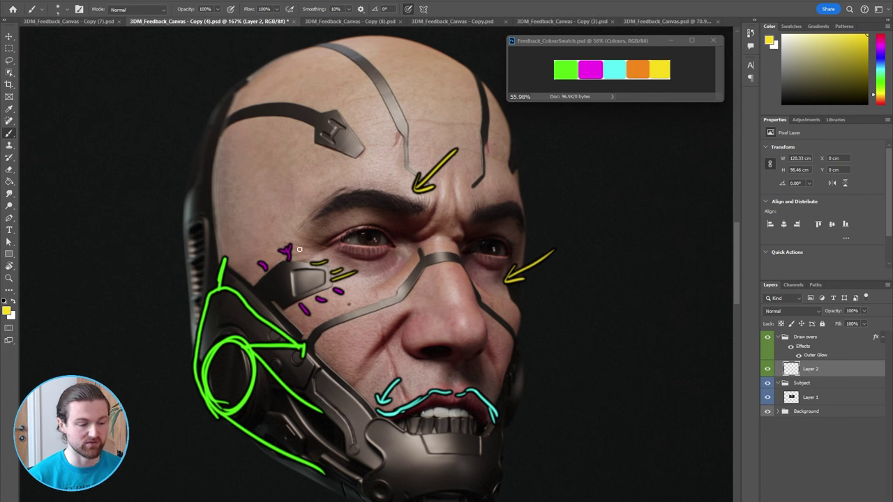
drag(279, 236, 311, 249)
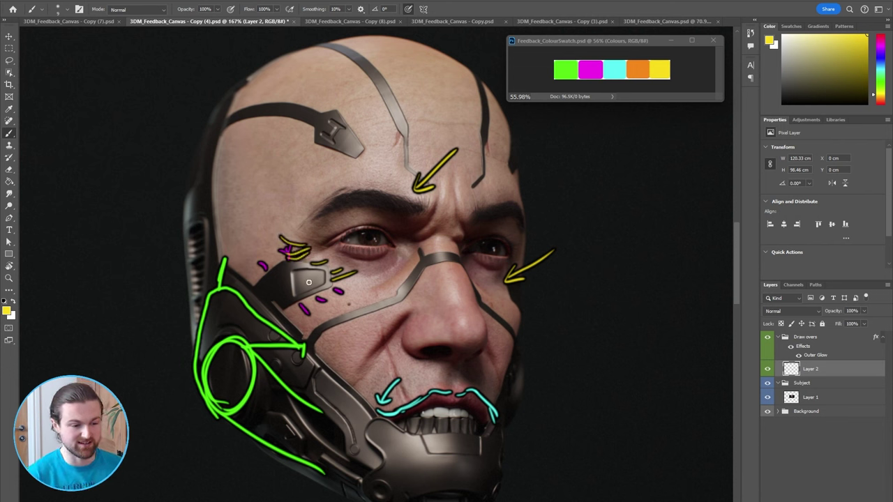
Trace the temple plate's lower edge in yellow and green, and draw a green double-headed arrow across the nearby forehead strip.
scroll(310, 223, up, 1)
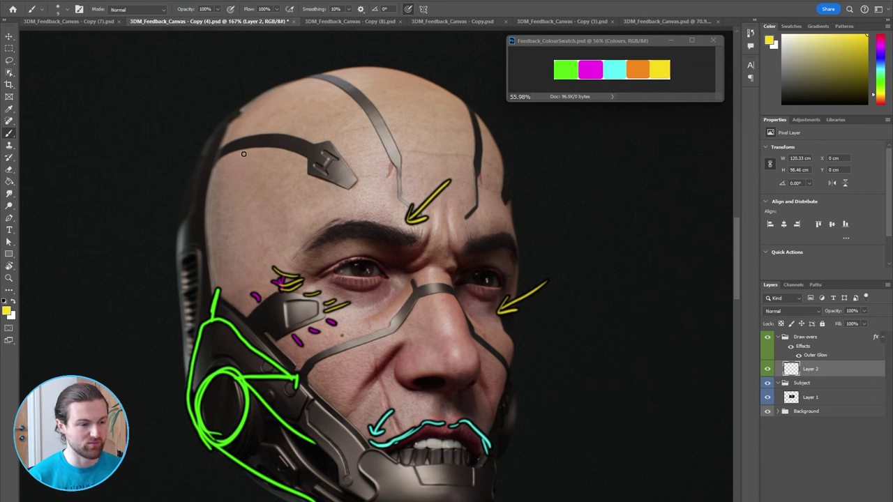
mouse_move(248, 151)
mouse_down()
mouse_move(299, 159)
mouse_move(307, 178)
mouse_move(324, 183)
mouse_up()
alt+click(566, 68)
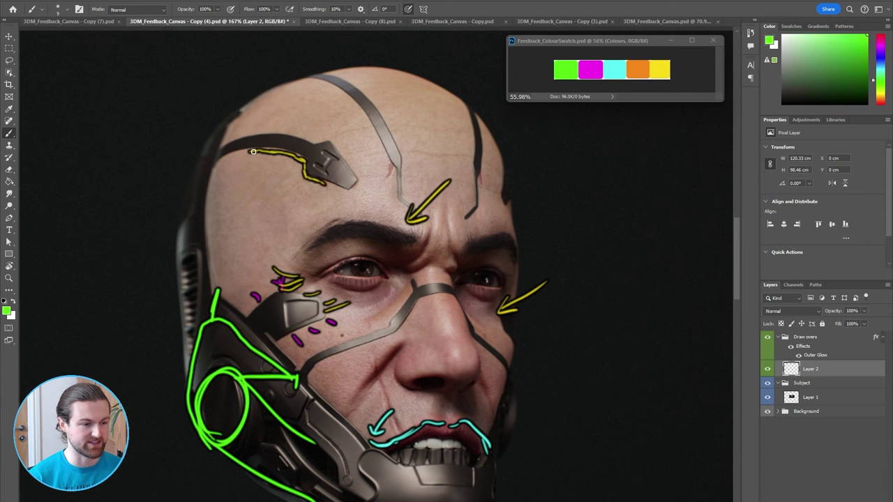
mouse_move(254, 150)
mouse_down()
mouse_move(284, 150)
mouse_move(328, 182)
mouse_up()
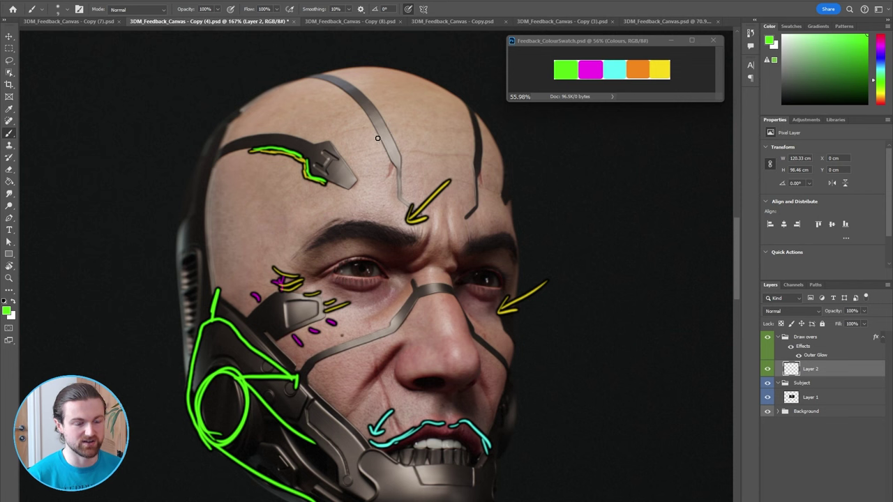
mouse_move(362, 153)
mouse_down()
mouse_move(419, 135)
mouse_move(381, 154)
mouse_move(411, 148)
mouse_up()
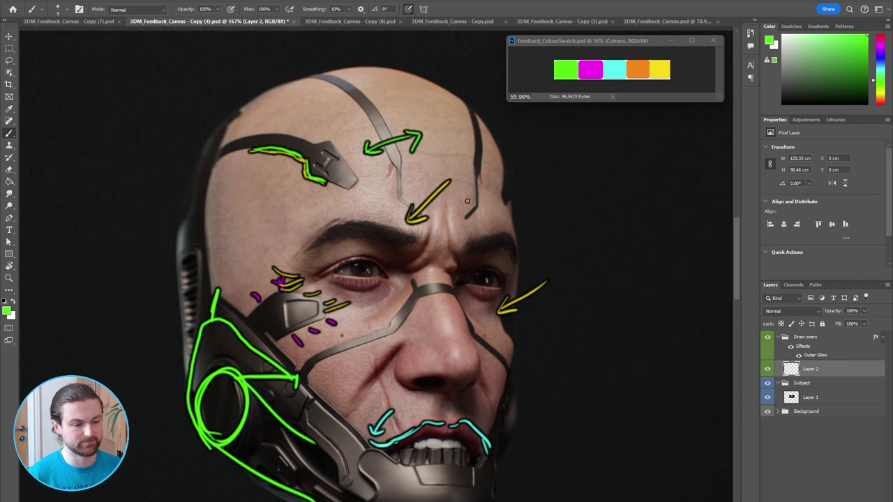
Draw a small cyan arrow at the eyebrow's inner end and three cyan boxes along the outer half of that eyebrow.
alt+click(614, 70)
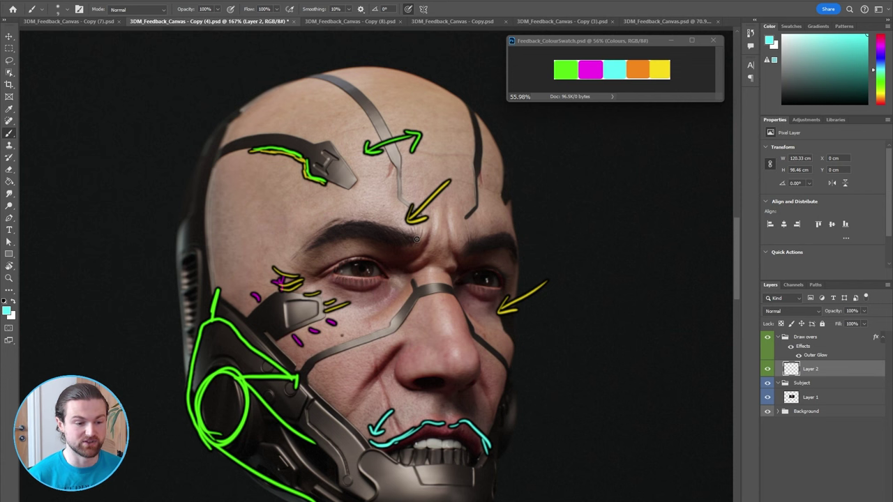
mouse_move(429, 231)
mouse_down()
mouse_move(411, 241)
mouse_move(420, 243)
mouse_up()
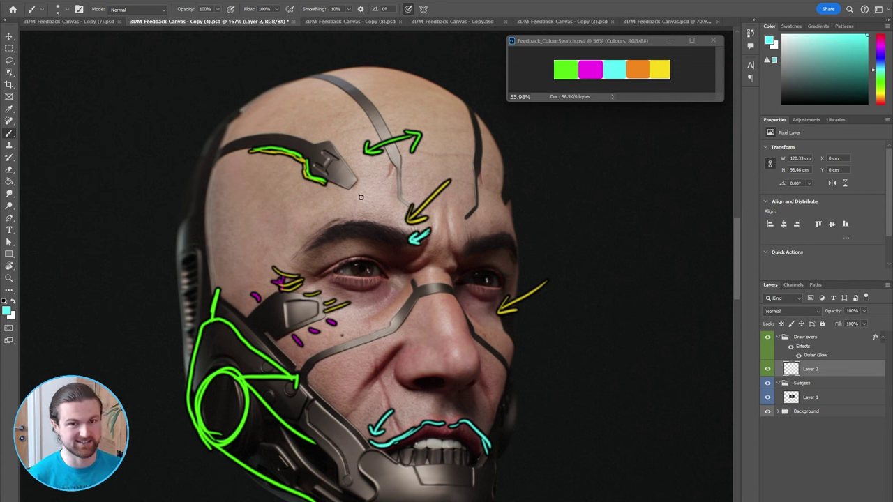
alt+scroll(431, 271, down, 3)
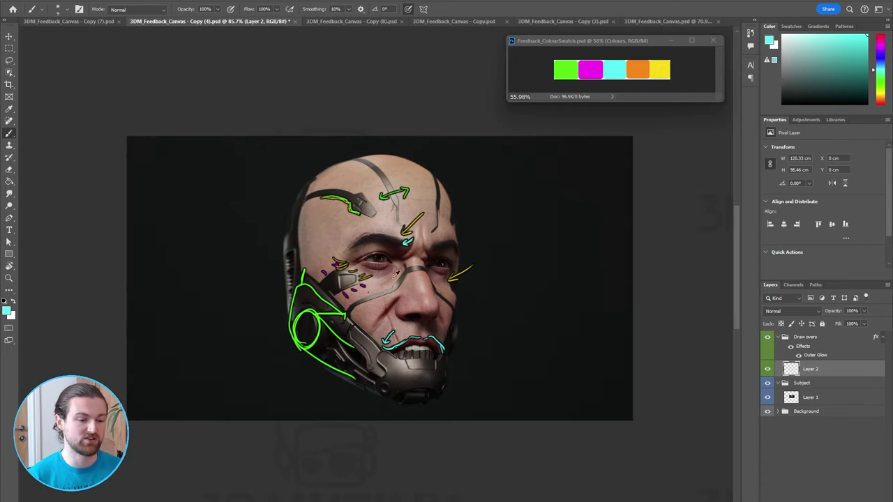
alt+scroll(385, 255, up, 5)
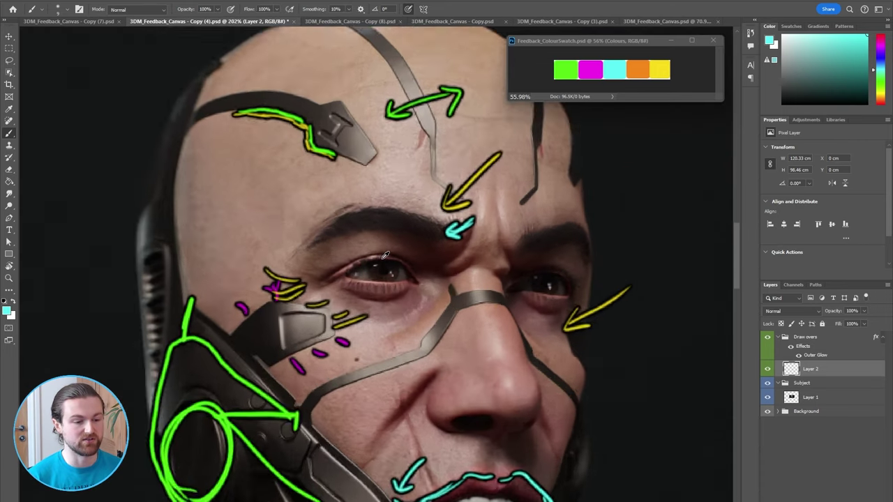
alt+scroll(384, 256, up, 1)
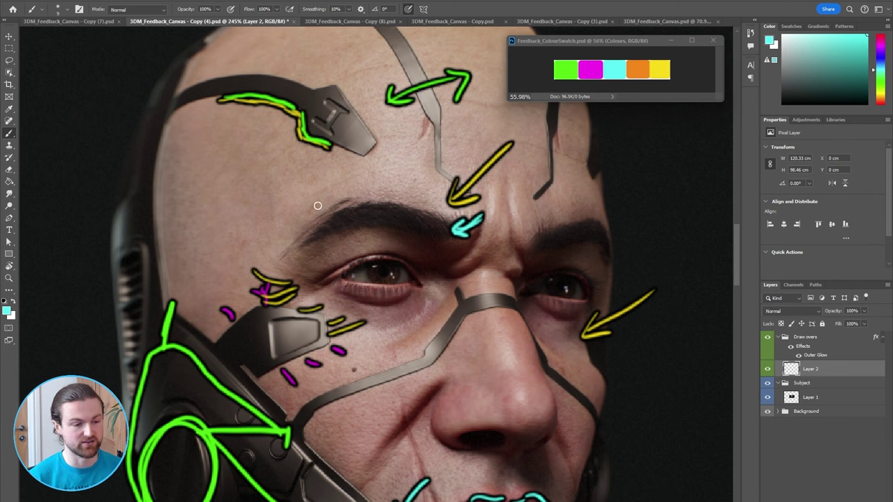
mouse_move(301, 257)
mouse_down()
mouse_move(287, 224)
mouse_move(318, 226)
mouse_move(301, 259)
mouse_up()
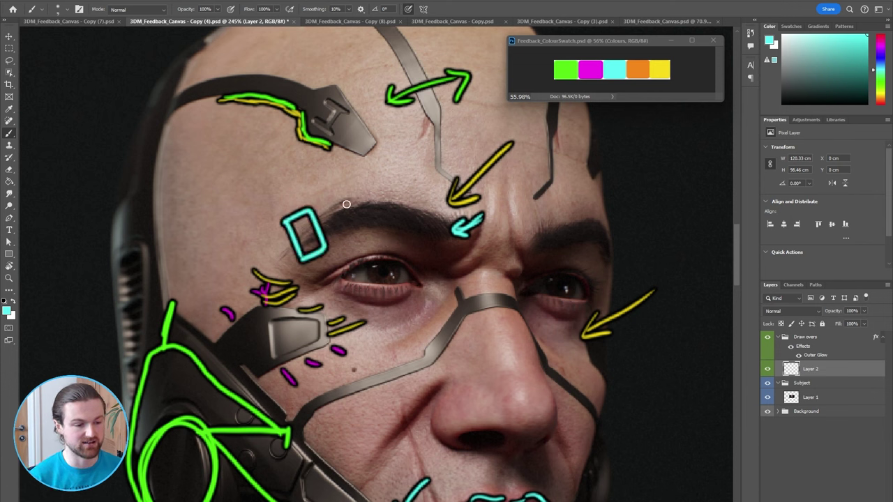
mouse_move(338, 229)
mouse_down()
mouse_move(357, 182)
mouse_move(338, 229)
mouse_move(384, 196)
mouse_move(410, 227)
mouse_move(385, 222)
mouse_up()
Fill the three cyan eyebrow boxes with short magenta hair strokes.
alt+click(590, 69)
drag(299, 235, 309, 254)
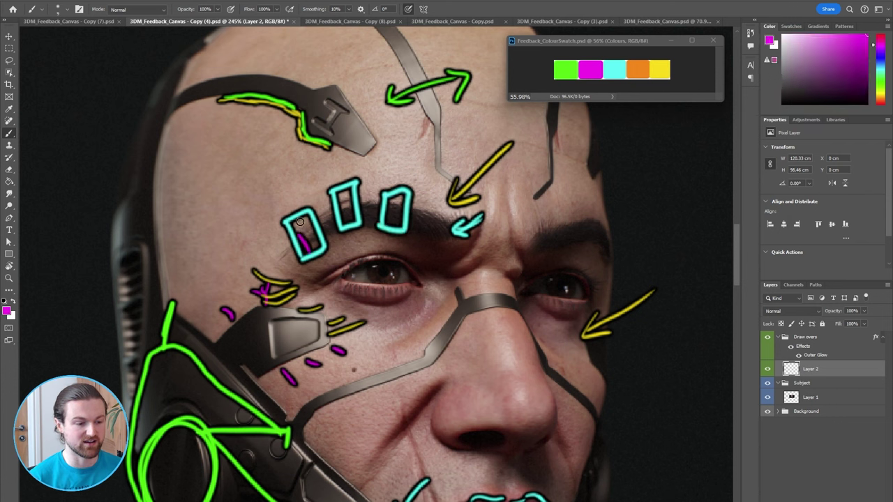
mouse_move(300, 221)
mouse_down()
mouse_move(312, 249)
mouse_move(306, 221)
mouse_move(394, 226)
mouse_up()
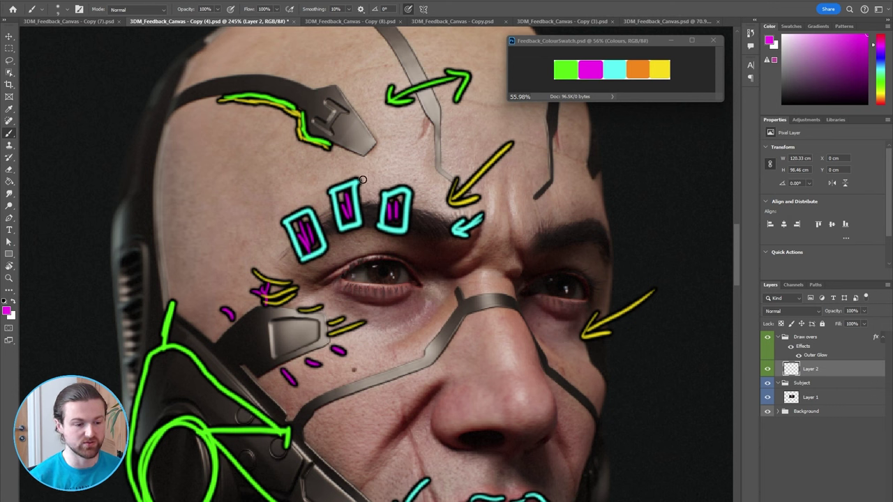
Rotate the eyebrow boxes, the innermost by about -61.9°, and overlap them along the inner half of the eyebrow.
drag(405, 202, 364, 271)
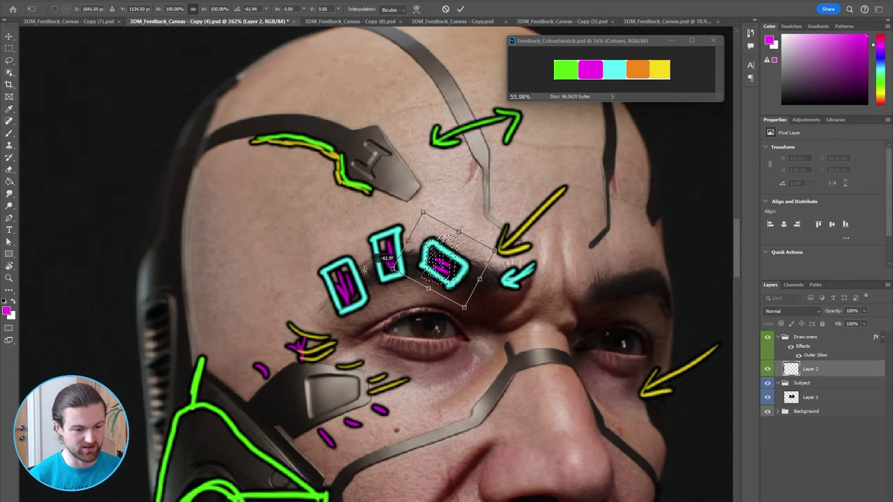
drag(455, 244, 471, 248)
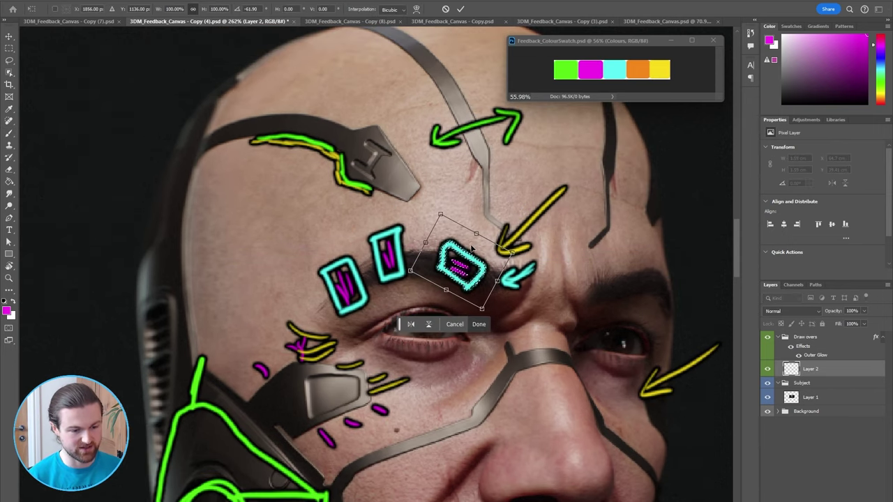
key(Return)
key(l)
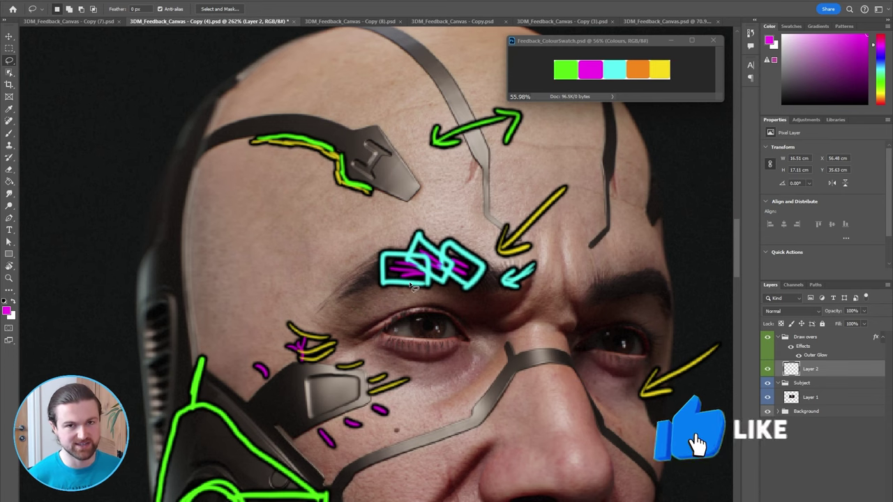
Draw magenta neck lines descending from the helmet's rear lower corner and from beneath the chin.
alt+scroll(417, 288, down, 3)
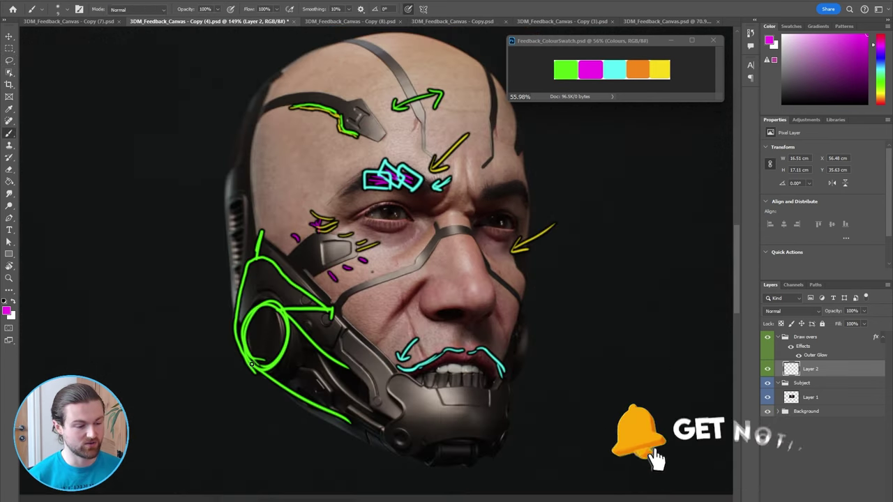
drag(255, 377, 248, 443)
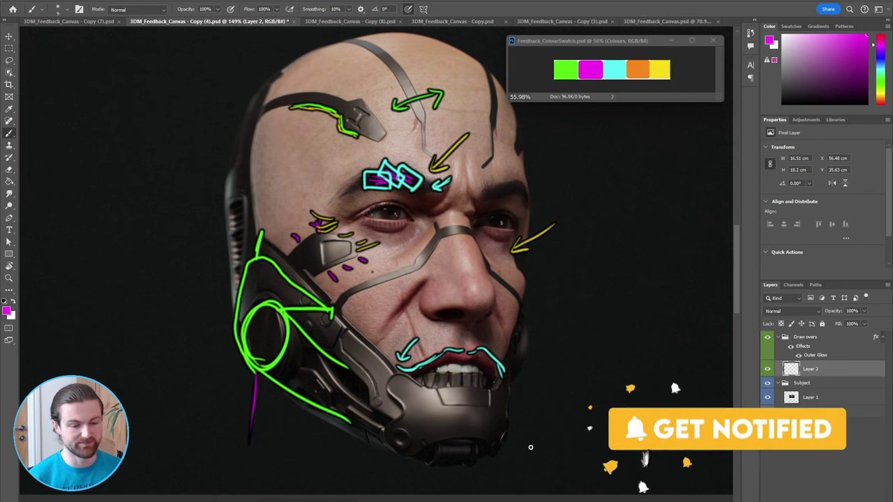
drag(513, 388, 519, 496)
key(ctrl+z)
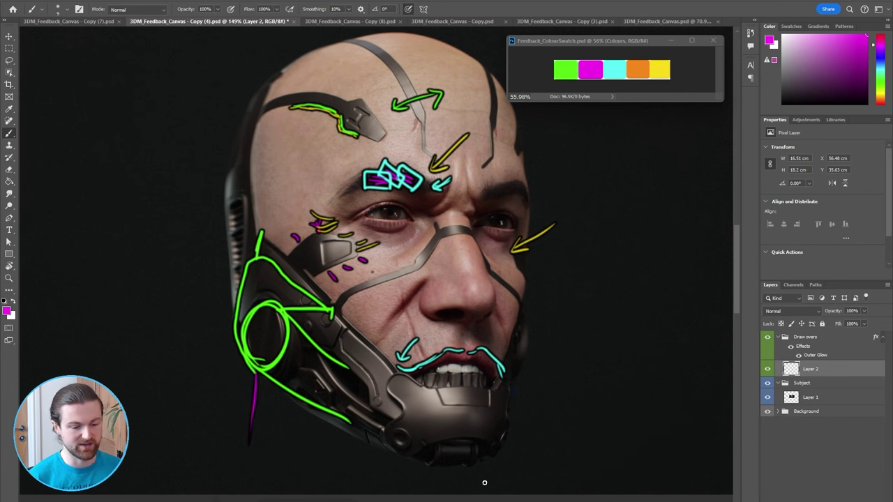
drag(480, 460, 487, 500)
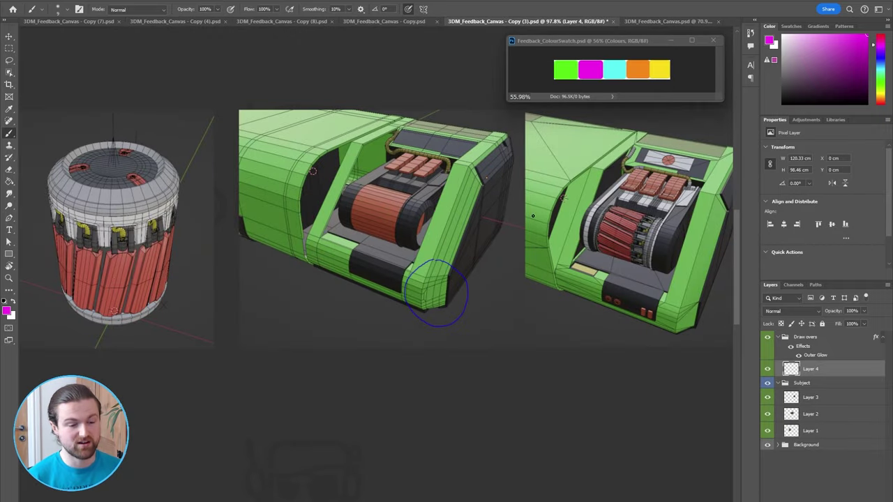
In the 3DM_Feedback_Canvas - Copy (3) document, draw one cyan arrow towards the upper part of each of the two green models.
alt+scroll(448, 258, up, 3)
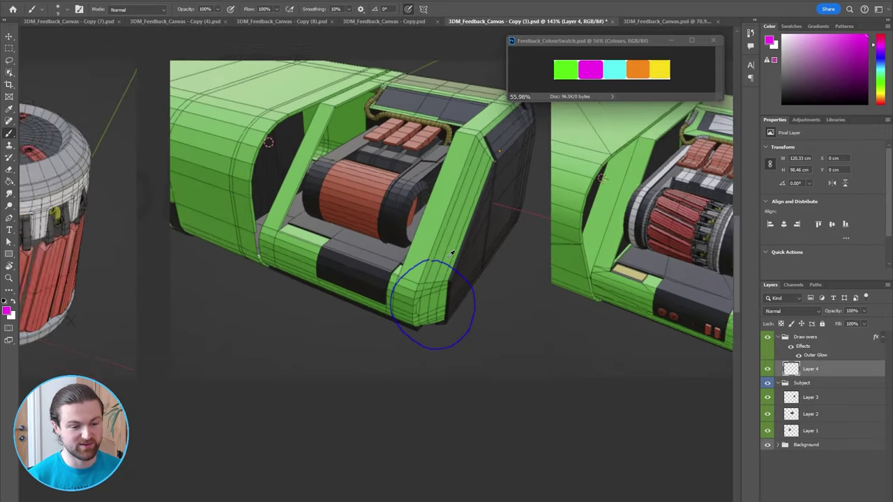
alt+scroll(448, 257, down, 2)
drag(548, 251, 499, 287)
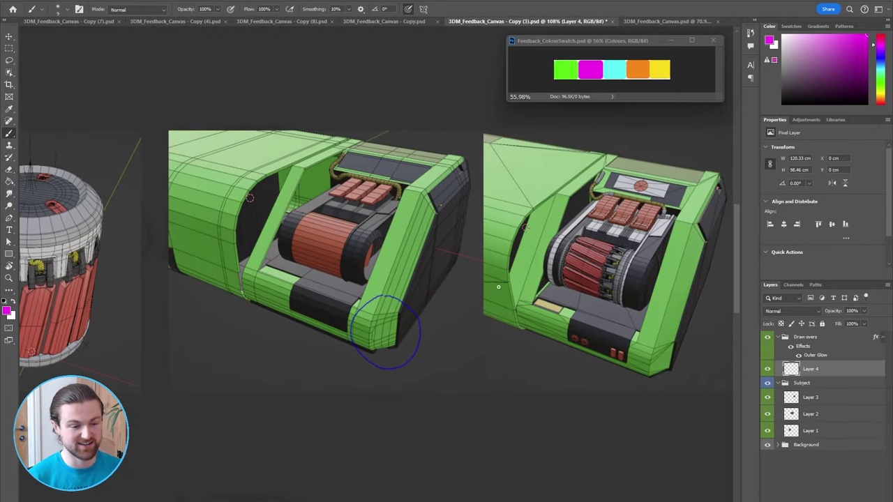
alt+scroll(535, 264, up, 4)
alt+scroll(534, 264, down, 2)
alt+scroll(483, 281, down, 3)
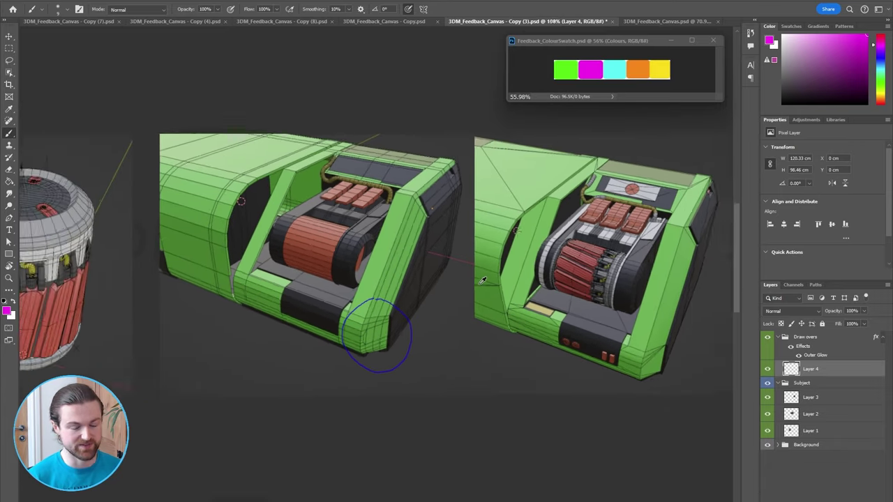
alt+click(620, 71)
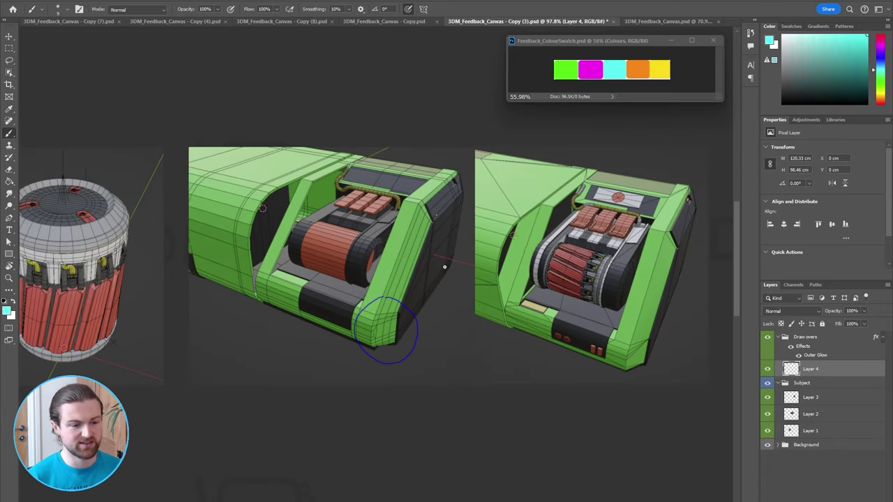
drag(421, 129, 401, 185)
drag(401, 185, 424, 171)
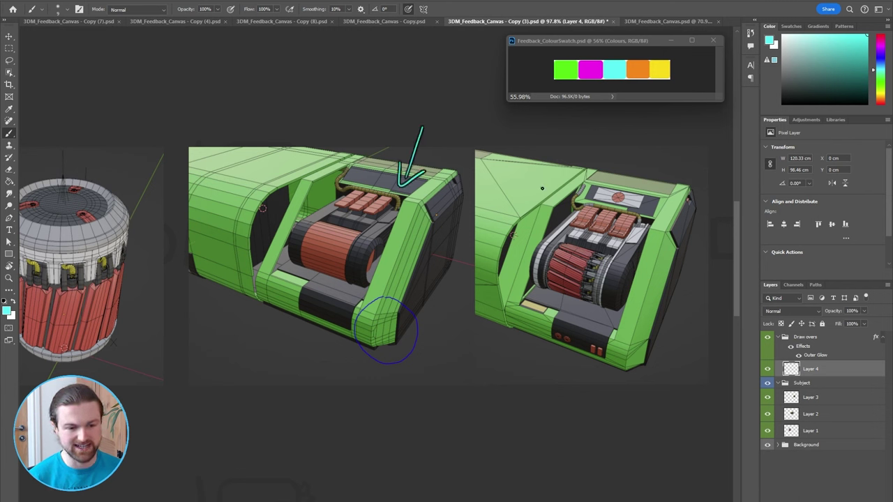
drag(578, 130, 541, 188)
drag(541, 188, 567, 176)
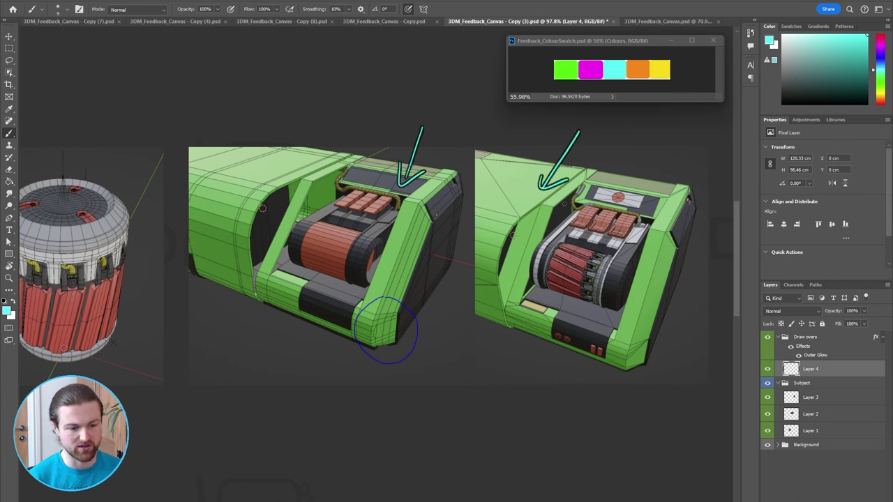
Draw two short cyan strokes across the bevelled corner inside the blue circle and erase their inner ends.
alt+scroll(377, 342, up, 3)
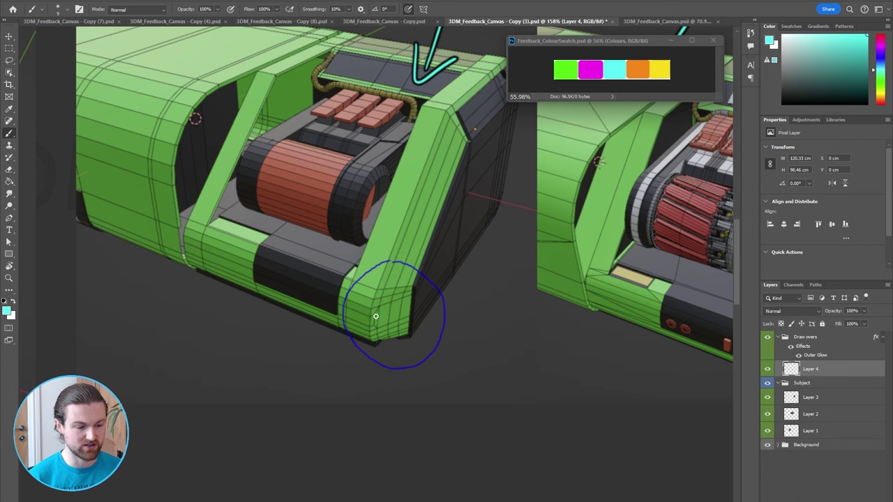
mouse_move(374, 316)
mouse_down()
mouse_move(409, 305)
mouse_move(408, 315)
mouse_up()
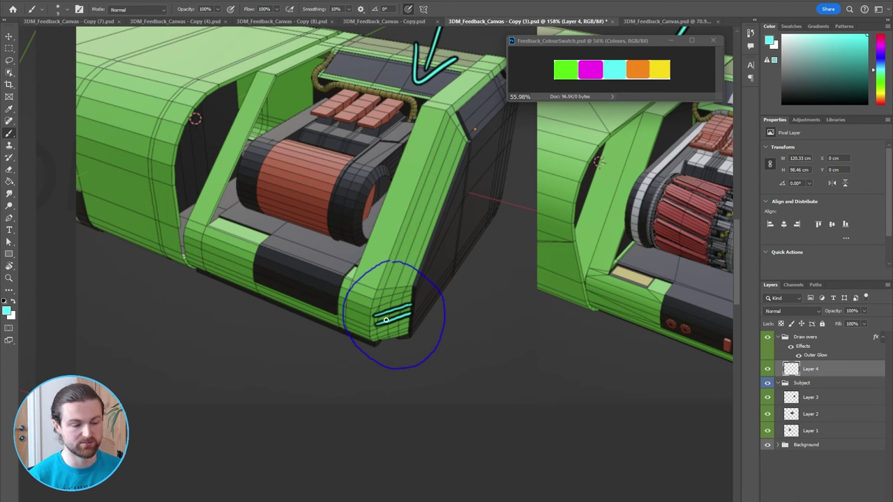
key(e)
drag(383, 319, 378, 318)
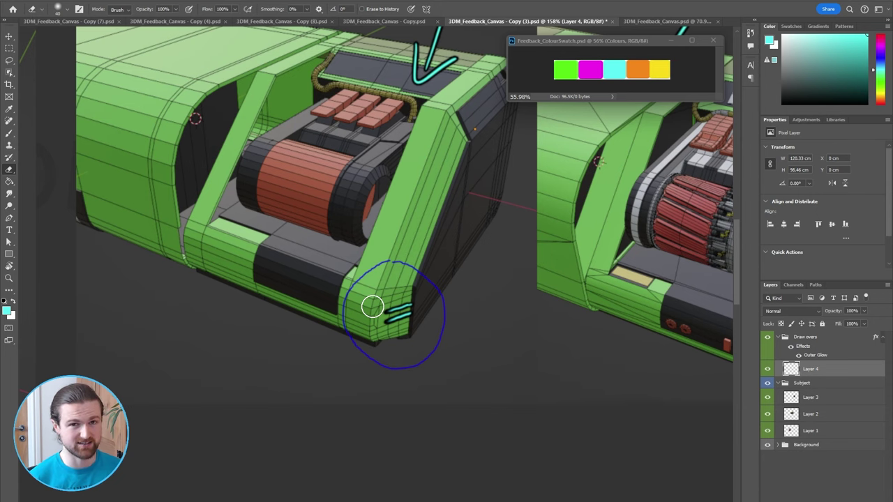
alt+scroll(436, 286, down, 2)
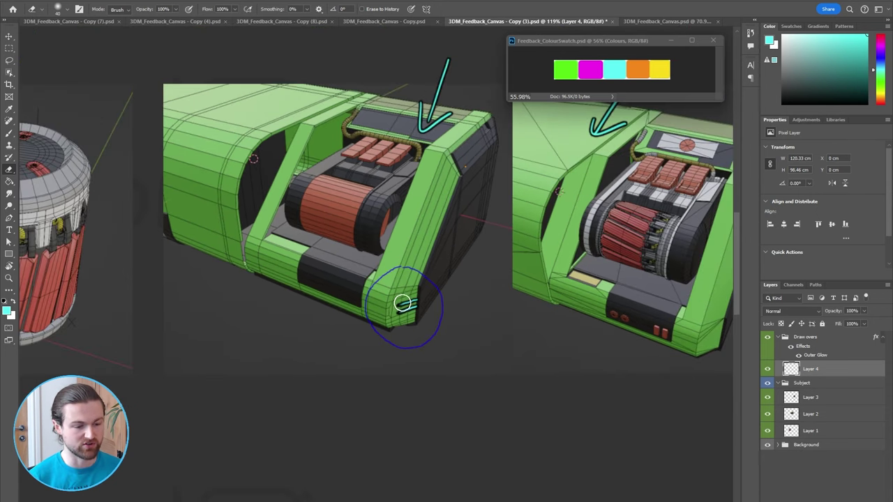
alt+scroll(403, 303, up, 2)
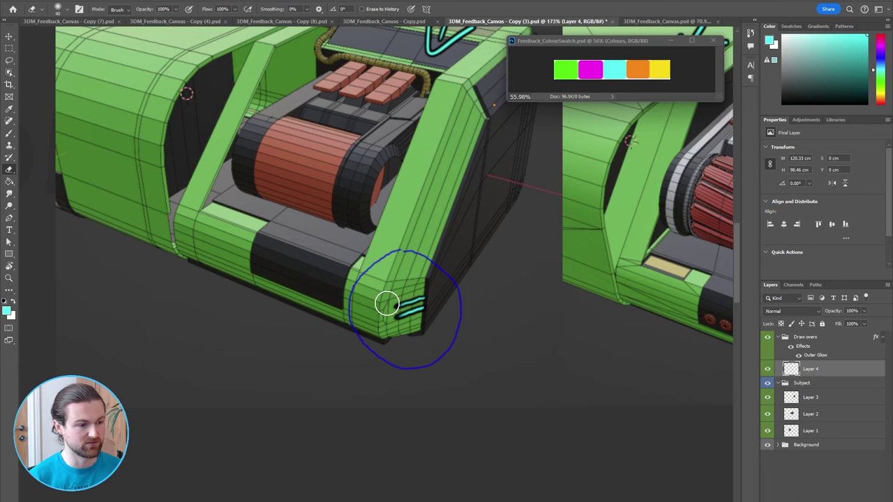
drag(387, 303, 412, 402)
click(563, 97)
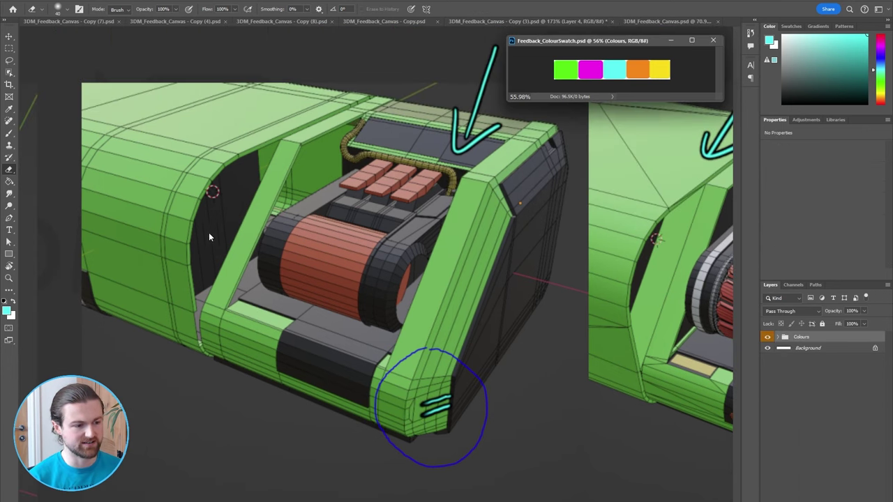
click(620, 74)
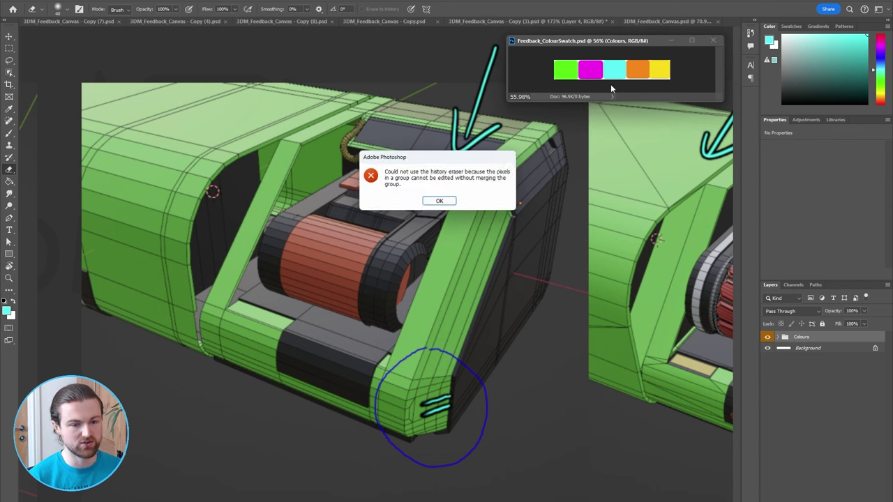
key(Return)
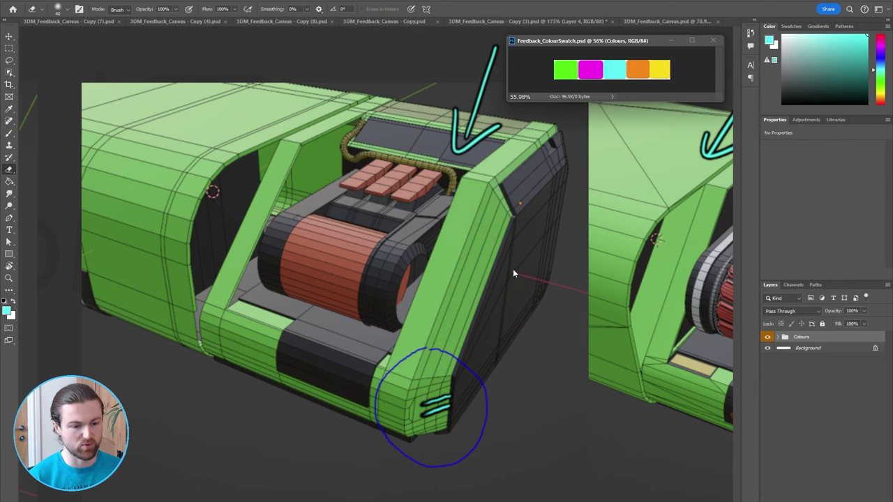
Trace the curved edge of the green shell's opening with a cyan brush line on the middle model.
key(b)
click(237, 235)
mouse_move(191, 348)
mouse_down()
mouse_move(281, 133)
mouse_move(363, 92)
mouse_up()
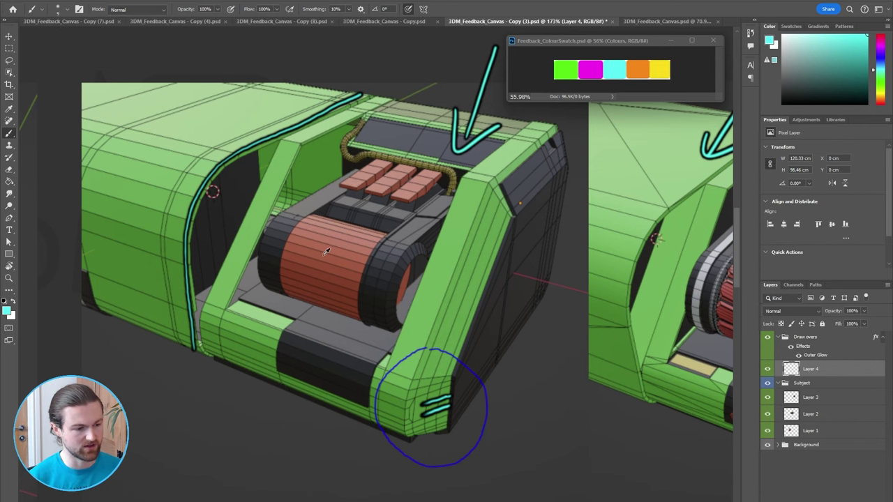
Sketch a cyan Y-shaped edge junction beside the cylinder and run magenta lines along both sides of each branch.
alt+scroll(326, 252, down, 3)
alt+scroll(293, 299, up, 5)
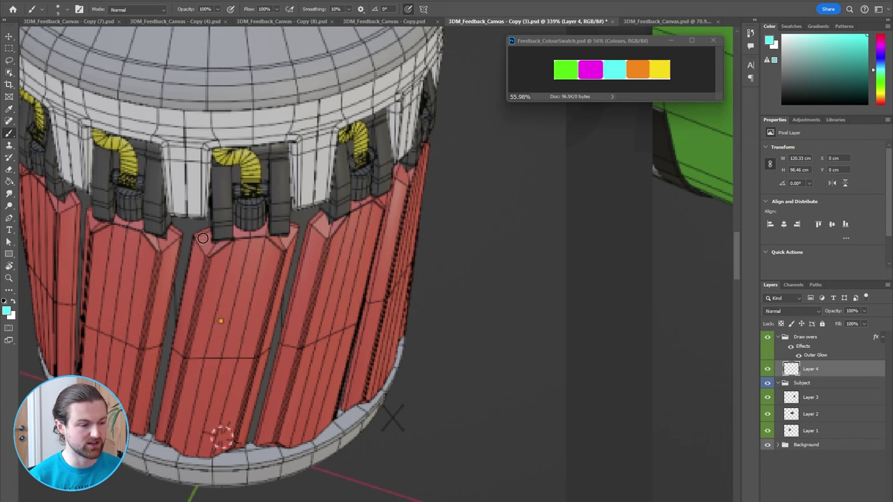
drag(454, 217, 508, 251)
mouse_move(590, 203)
mouse_down()
mouse_move(508, 250)
mouse_move(498, 342)
mouse_up()
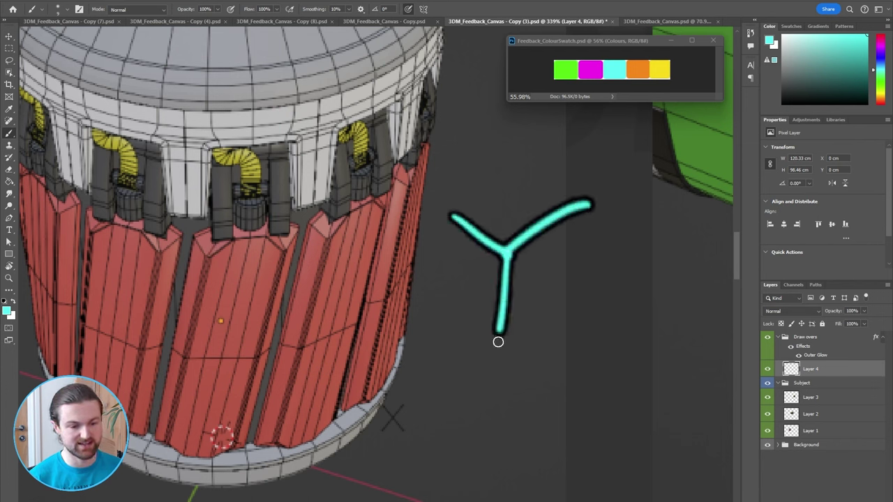
alt+click(590, 72)
mouse_move(450, 185)
mouse_down()
mouse_move(518, 244)
mouse_move(518, 353)
mouse_up()
mouse_move(475, 346)
mouse_down()
mouse_move(478, 301)
mouse_move(512, 221)
mouse_move(578, 182)
mouse_up()
drag(431, 215, 611, 215)
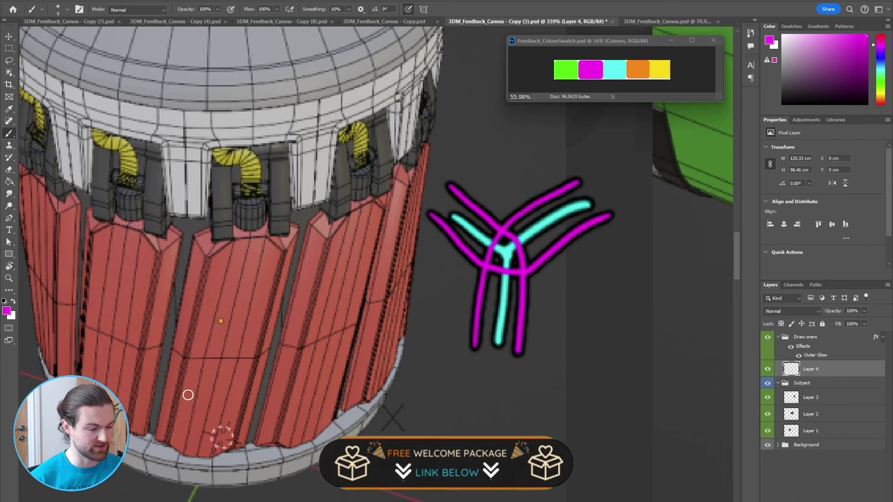
Outline the cylinder's front red panel and the adjacent panel's top corner and side in magenta, and arc yellow over the yellow connectors.
mouse_move(165, 441)
mouse_down()
mouse_move(195, 281)
mouse_move(209, 245)
mouse_move(244, 235)
mouse_move(275, 303)
mouse_move(237, 444)
mouse_up()
mouse_move(305, 223)
mouse_down()
mouse_move(311, 239)
mouse_move(335, 241)
mouse_move(367, 213)
mouse_move(389, 209)
mouse_up()
mouse_move(318, 216)
mouse_down()
mouse_move(332, 245)
mouse_move(316, 357)
mouse_up()
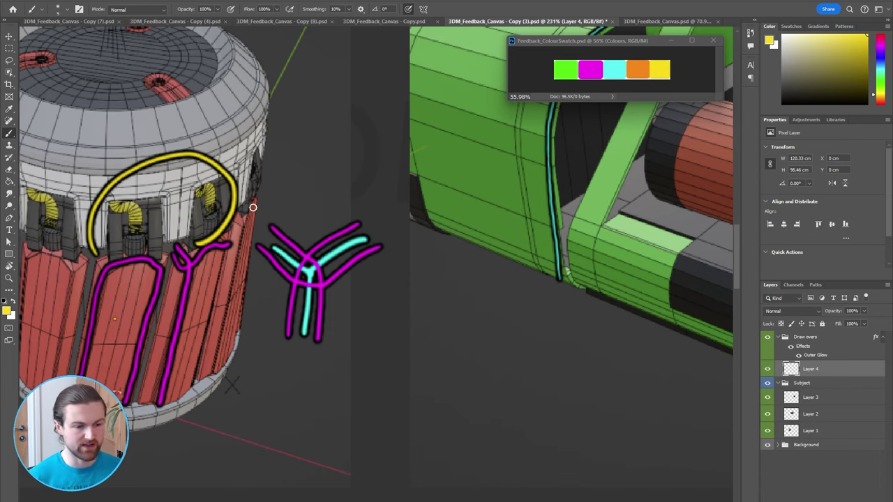
Draw a long curved yellow arrow from the standalone cylinder to the red drum of the farther green model.
alt+scroll(253, 208, down, 5)
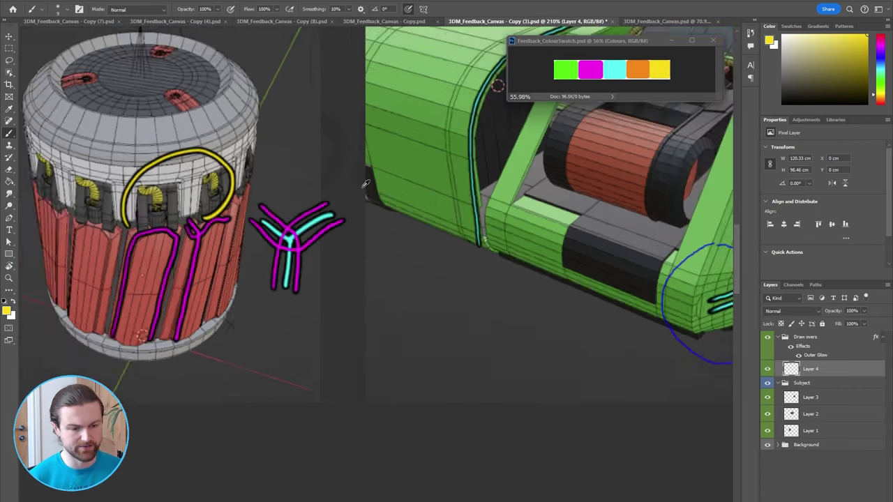
drag(446, 201, 339, 247)
alt+scroll(441, 240, down, 1)
drag(494, 235, 466, 225)
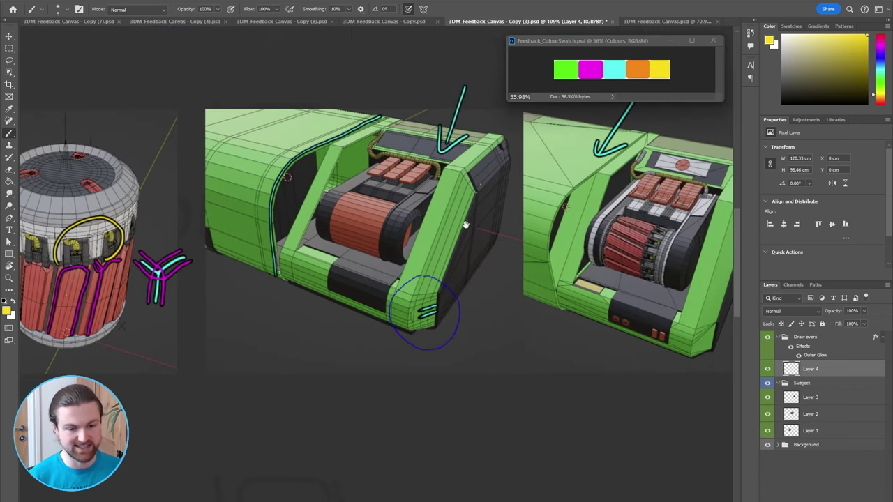
mouse_move(121, 219)
mouse_down()
mouse_move(180, 183)
mouse_move(452, 120)
mouse_move(569, 165)
mouse_move(600, 215)
mouse_up()
drag(599, 215, 609, 201)
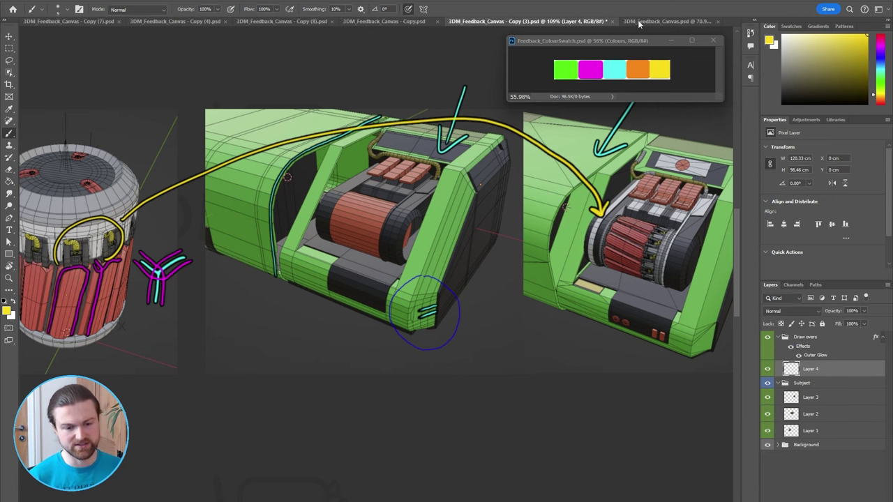
Draw a short yellow arrow pointing at the grey ring beside the red drum's connectors.
drag(578, 326, 454, 357)
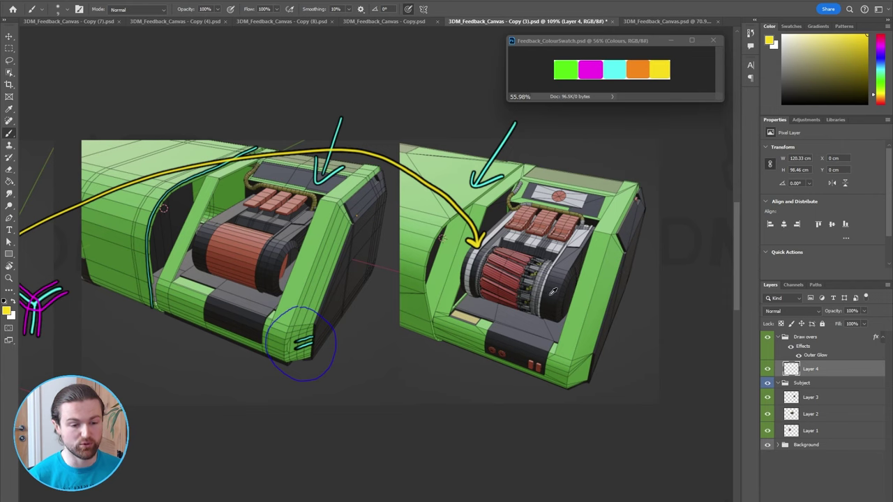
alt+scroll(551, 294, up, 4)
drag(550, 293, 463, 353)
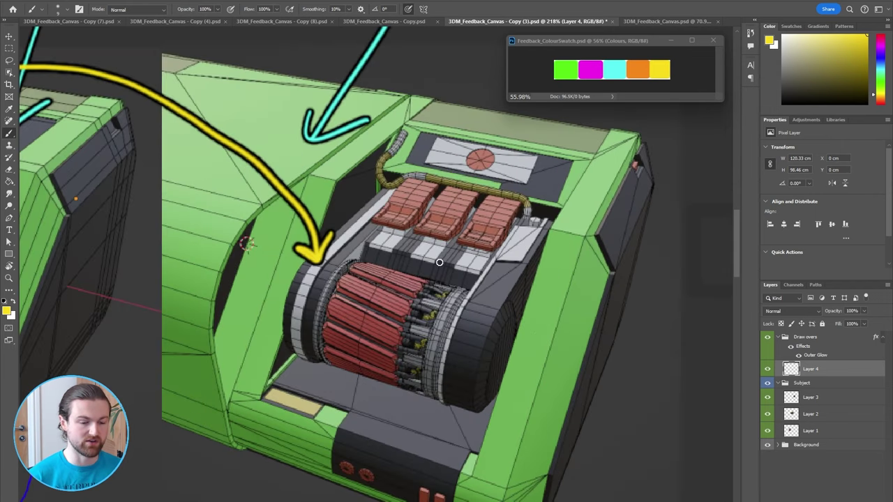
alt+click(615, 70)
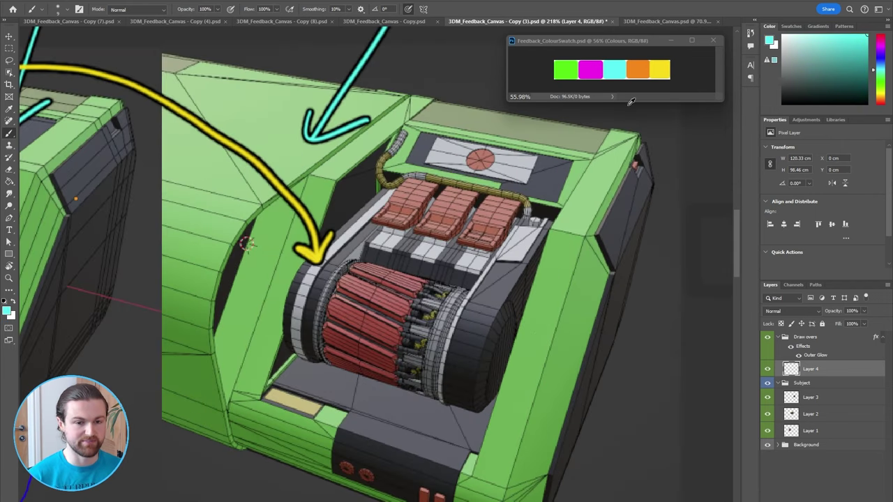
alt+click(659, 70)
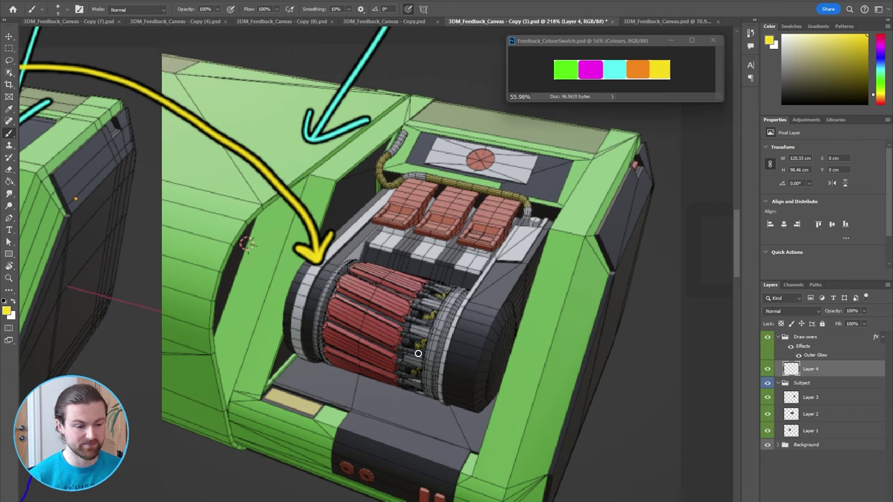
mouse_move(500, 304)
mouse_down()
mouse_move(449, 332)
mouse_move(472, 334)
mouse_up()
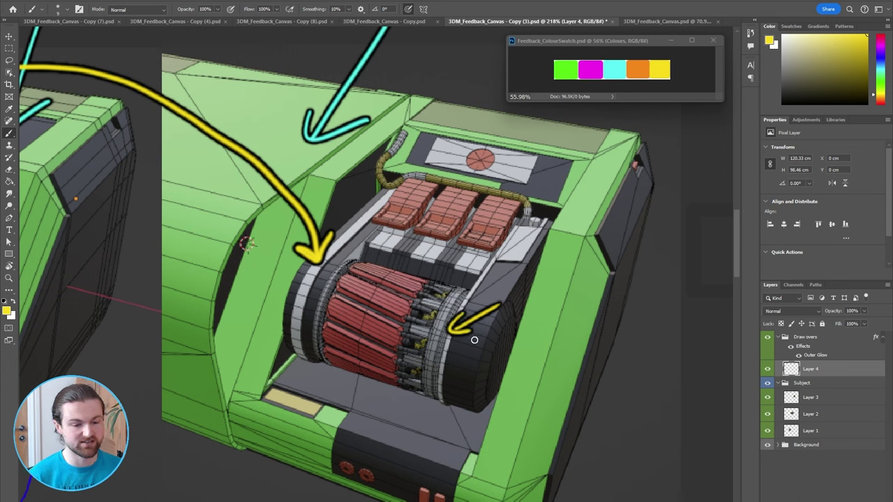
Mark the red disc and the middle red block with small orange arrows, and stroke orange across the white panels beneath the blocks.
alt+click(478, 160)
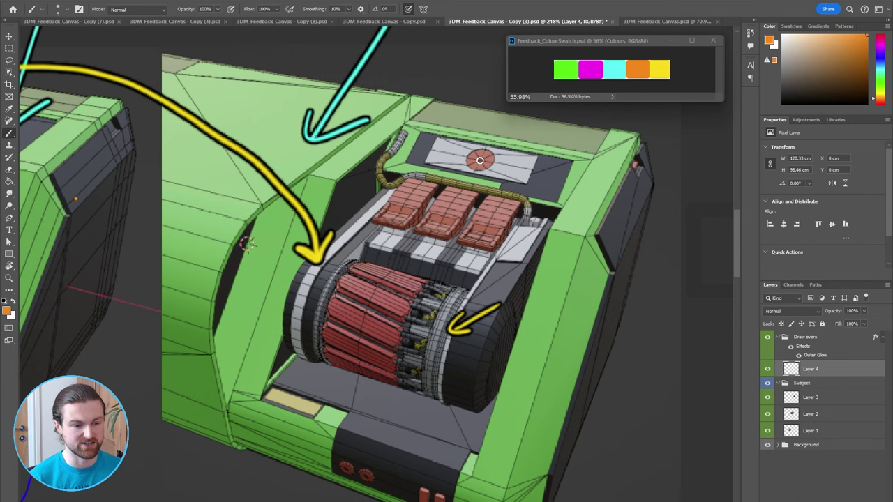
drag(483, 165, 472, 149)
drag(472, 149, 481, 149)
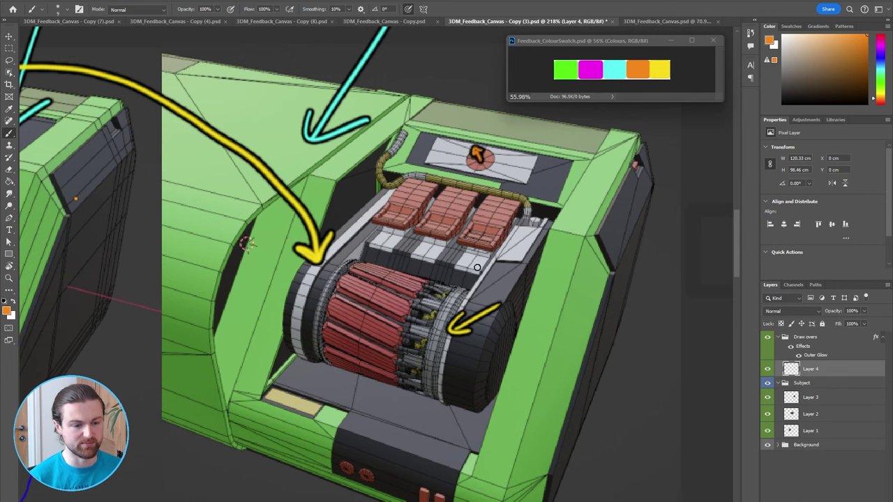
mouse_move(448, 211)
mouse_down()
mouse_move(464, 208)
mouse_move(459, 216)
mouse_up()
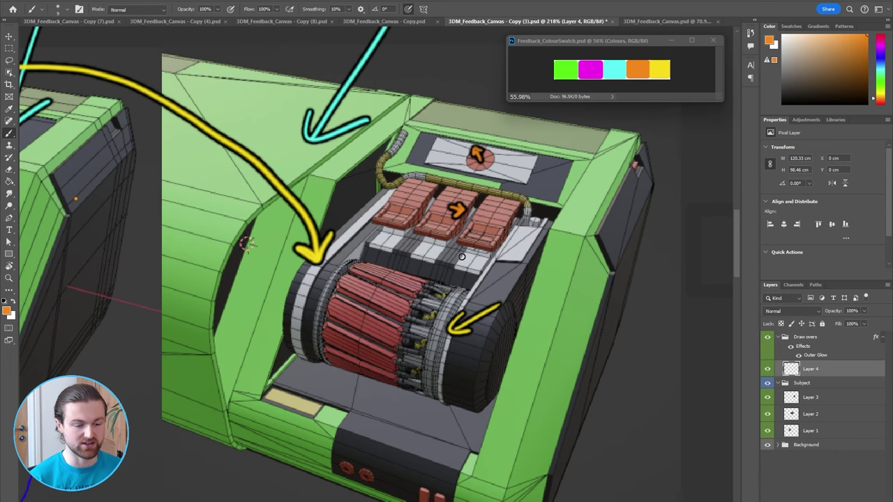
drag(380, 240, 490, 261)
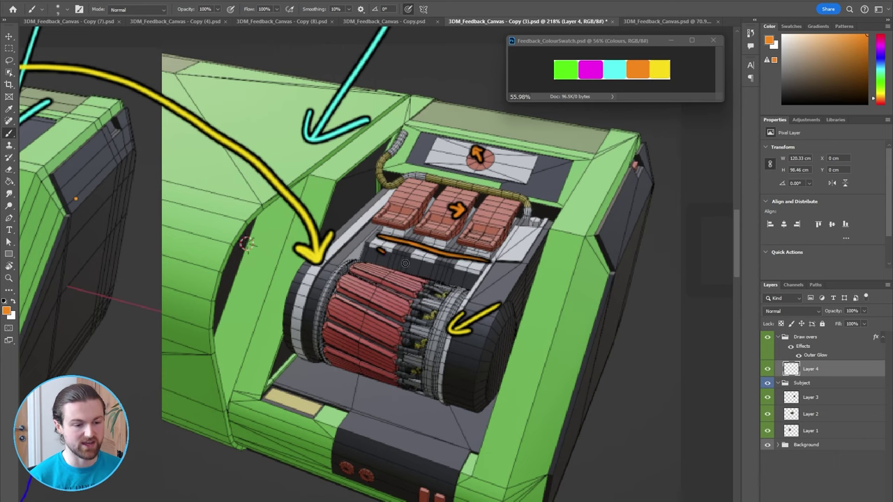
drag(381, 250, 446, 273)
Trace the drum's bottom edge and curved end in green, and outline a section along its lower side.
mouse_move(384, 279)
mouse_down()
mouse_move(542, 289)
mouse_move(600, 304)
mouse_move(426, 253)
mouse_up()
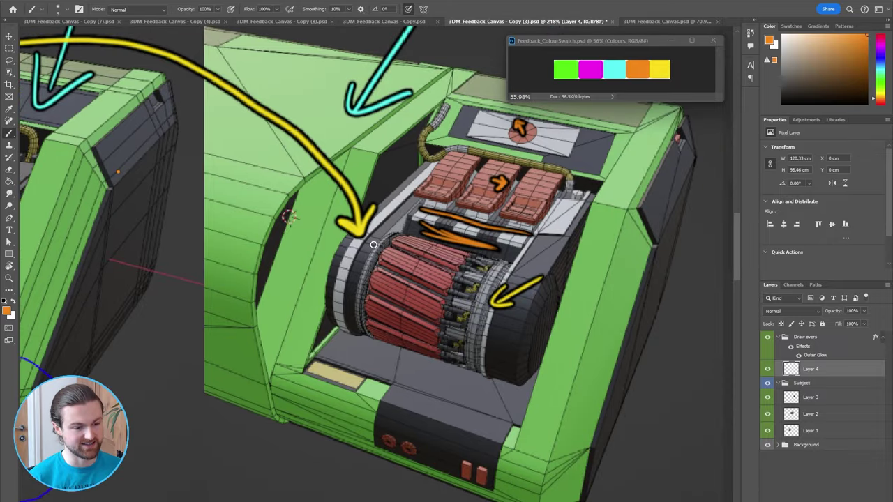
alt+click(572, 69)
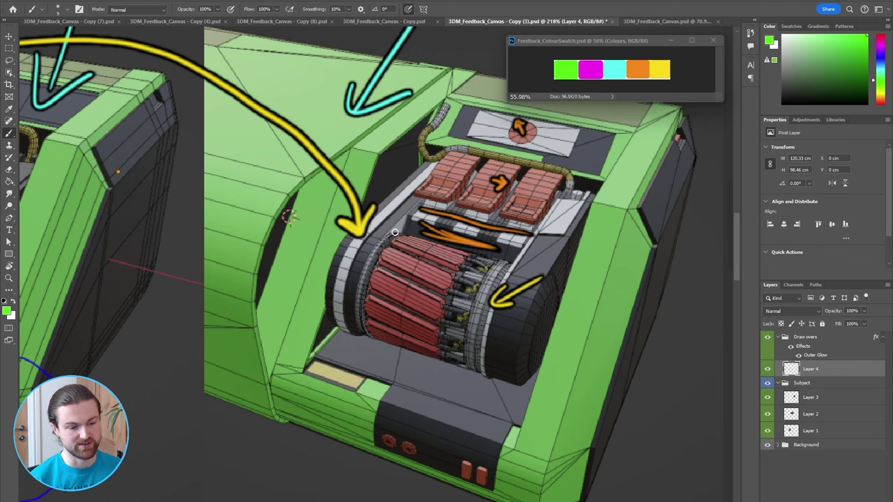
drag(395, 232, 445, 251)
key(ctrl+z)
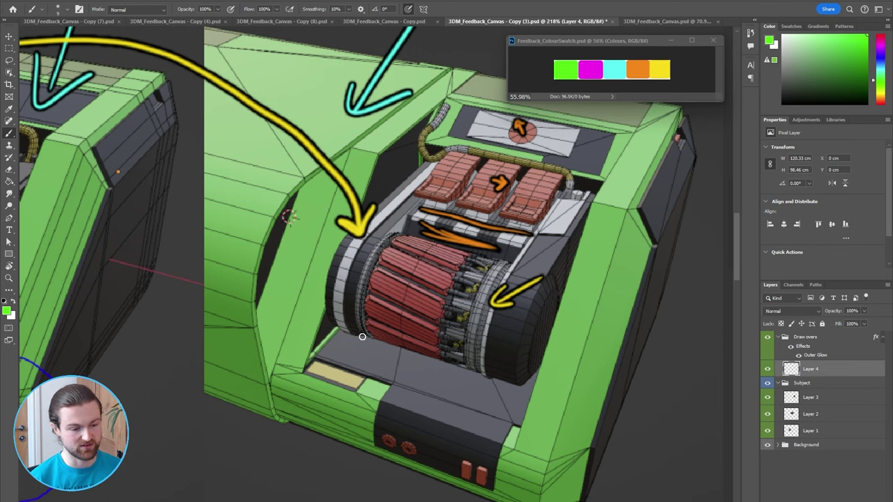
drag(362, 337, 481, 378)
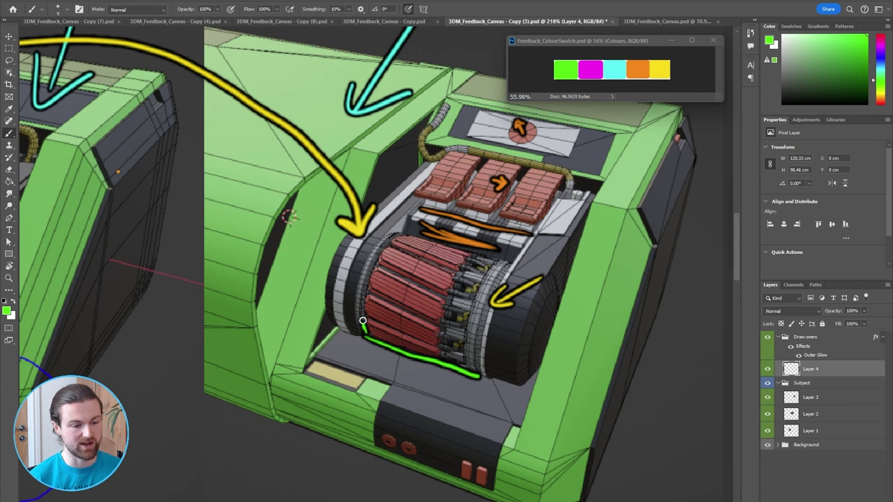
mouse_move(362, 332)
mouse_down()
mouse_move(371, 259)
mouse_move(395, 235)
mouse_up()
mouse_move(365, 309)
mouse_down()
mouse_move(452, 338)
mouse_move(481, 381)
mouse_move(473, 346)
mouse_up()
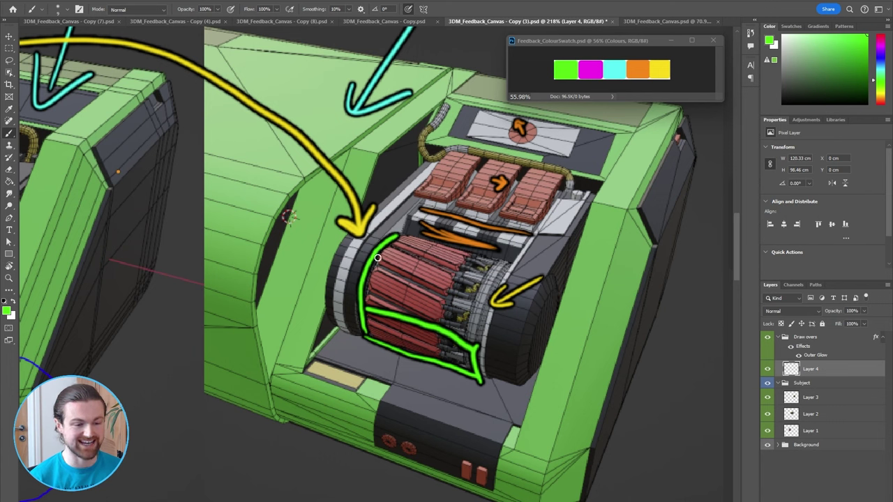
Extend the green outline up the drum's grey ring and along its top edge.
drag(378, 259, 440, 293)
key(ctrl+z)
mouse_move(476, 348)
mouse_down()
mouse_move(476, 325)
mouse_move(507, 272)
mouse_move(395, 237)
mouse_up()
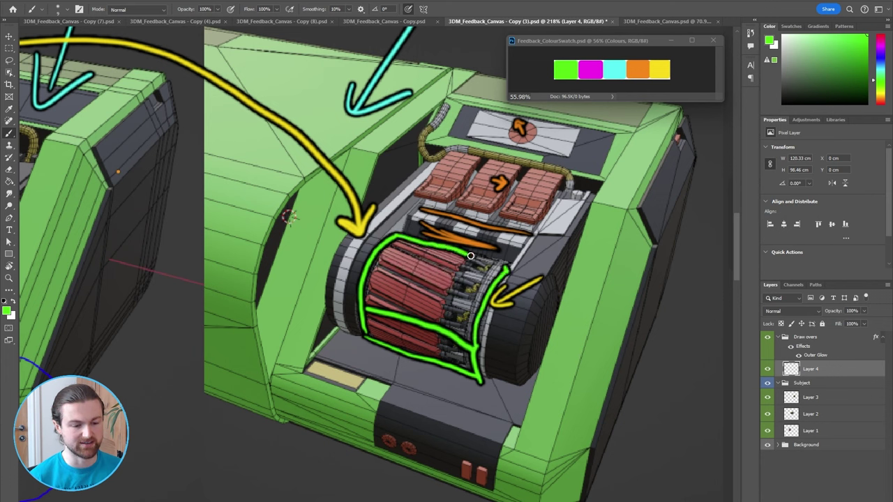
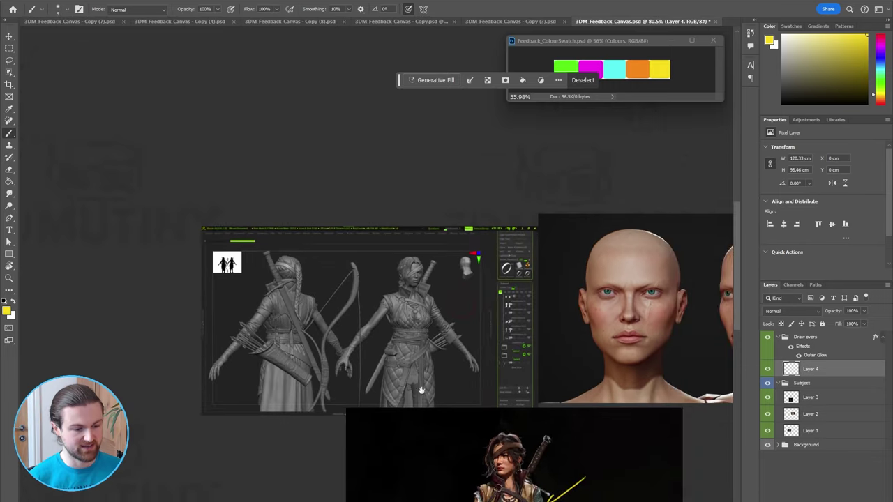
Outline the quilted skirt flap on the grey archer sculpt in yellow, and mark the opposite flap's length with an orange bracket.
drag(421, 391, 388, 303)
alt+scroll(391, 320, up, 1)
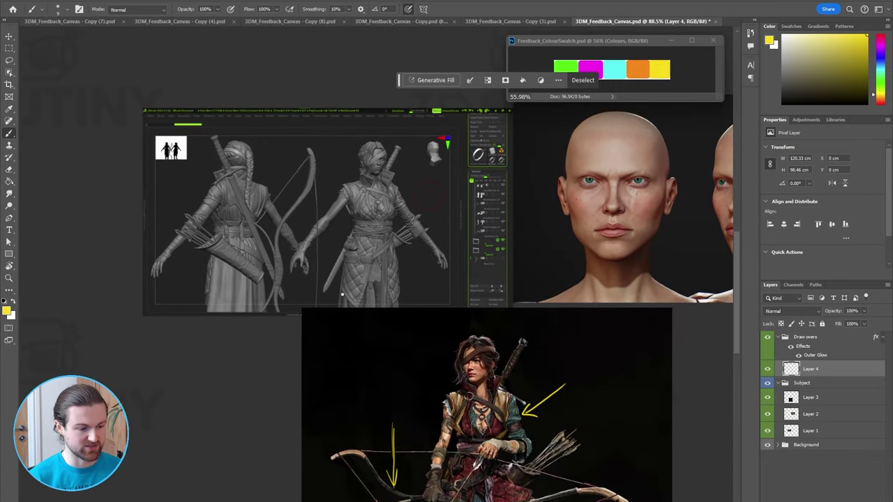
mouse_move(340, 283)
mouse_down()
mouse_move(357, 305)
mouse_move(378, 233)
mouse_up()
drag(517, 493, 466, 414)
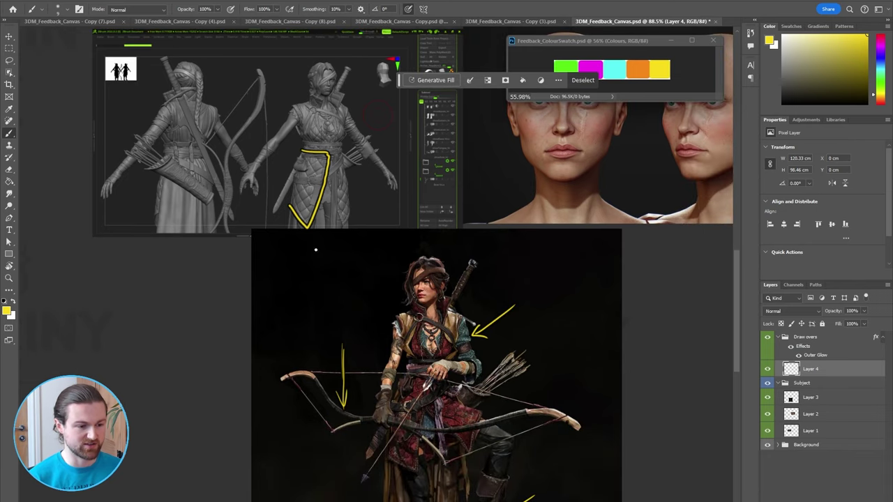
alt+click(633, 71)
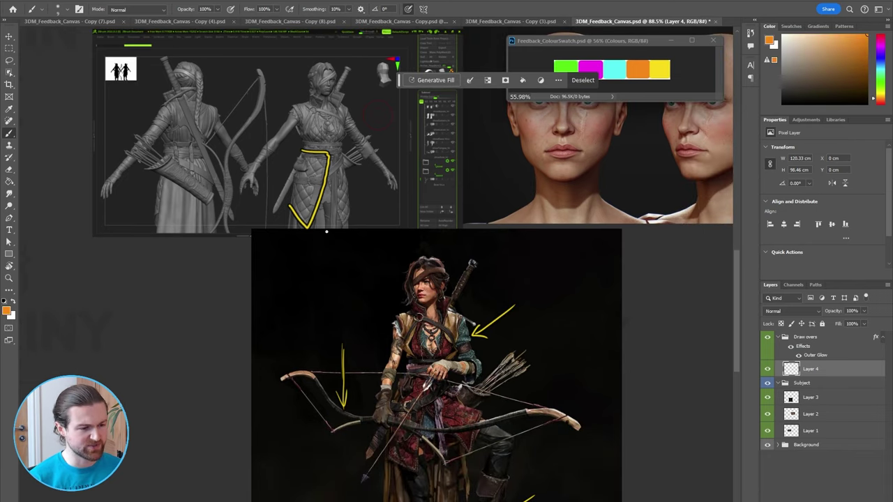
mouse_move(328, 230)
mouse_down()
mouse_move(341, 178)
mouse_move(335, 154)
mouse_move(354, 159)
mouse_move(335, 236)
mouse_move(274, 140)
mouse_up()
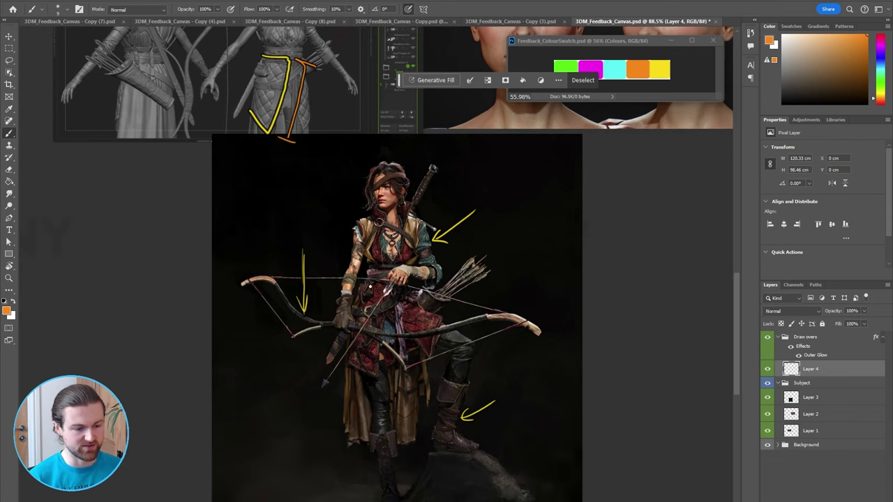
Outline both red coat flaps on the archer concept in orange, and crosshatch the flap over her bent leg.
mouse_move(408, 287)
mouse_down()
mouse_move(415, 307)
mouse_move(445, 320)
mouse_move(433, 360)
mouse_move(406, 326)
mouse_up()
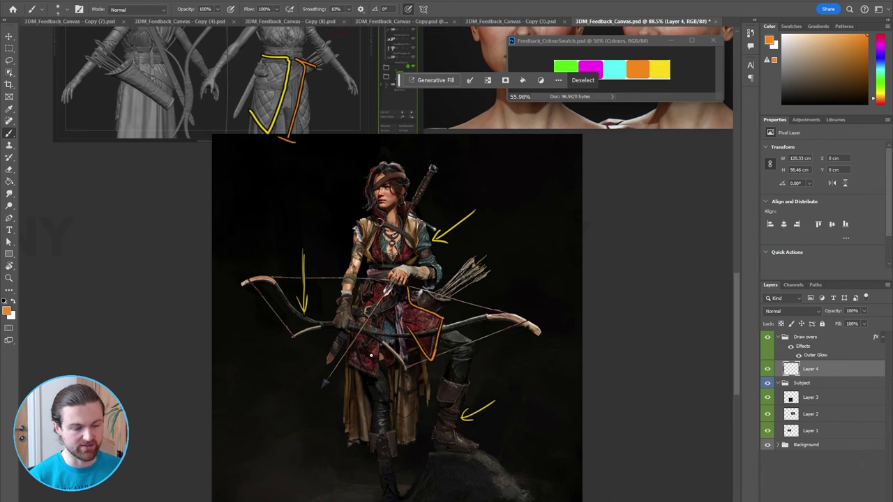
mouse_move(370, 356)
mouse_down()
mouse_move(346, 360)
mouse_move(377, 375)
mouse_move(393, 333)
mouse_move(379, 354)
mouse_up()
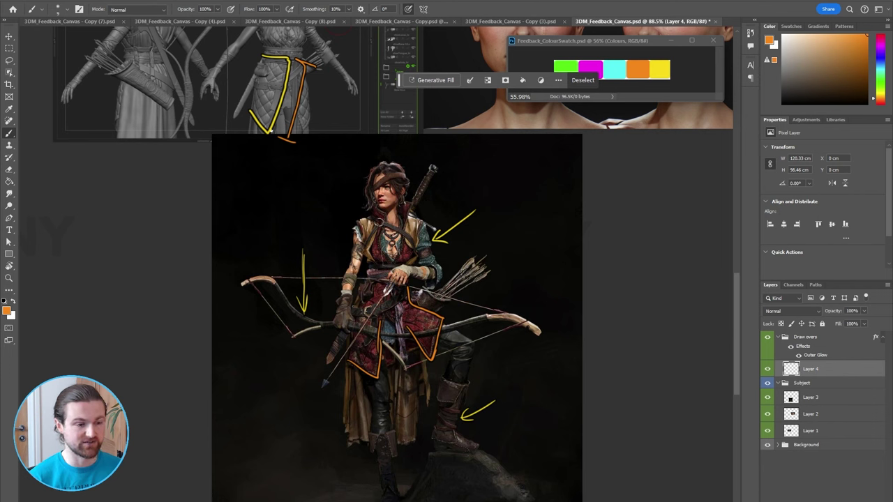
mouse_move(410, 308)
mouse_down()
mouse_move(416, 346)
mouse_move(432, 343)
mouse_move(439, 313)
mouse_up()
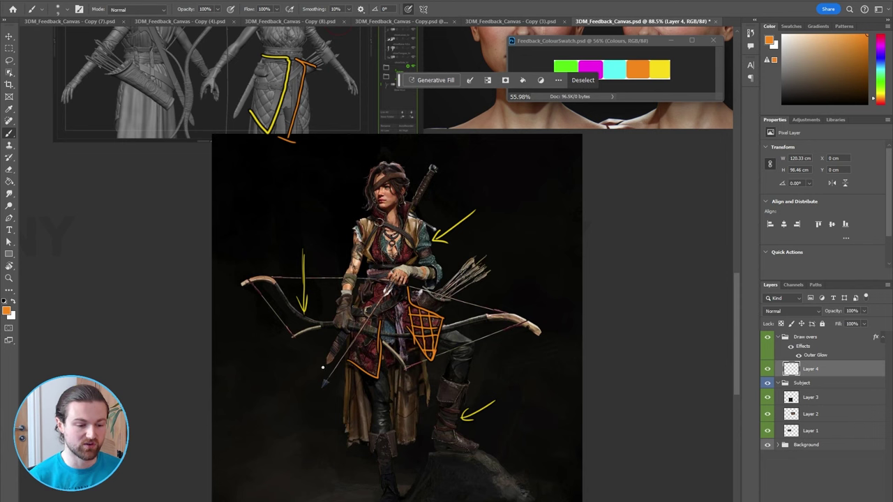
Circle the scarred-side eye on the front-view head in cyan and add an upward arrow beside it.
scroll(281, 203, up, 2)
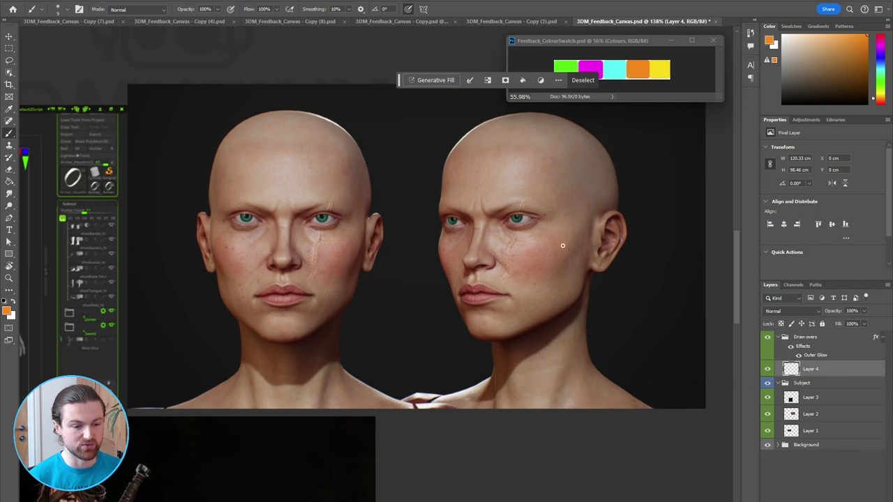
alt+click(614, 67)
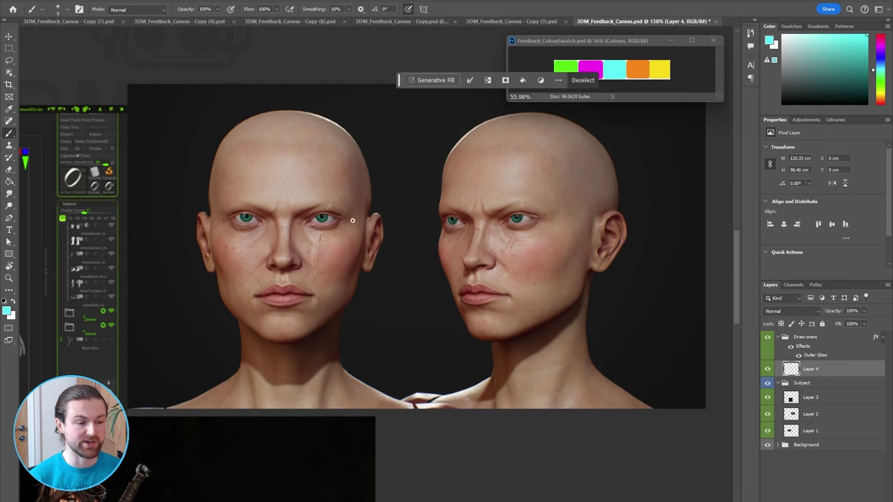
mouse_move(317, 208)
mouse_down()
mouse_move(333, 230)
mouse_move(327, 205)
mouse_move(351, 218)
mouse_move(351, 197)
mouse_move(359, 207)
mouse_up()
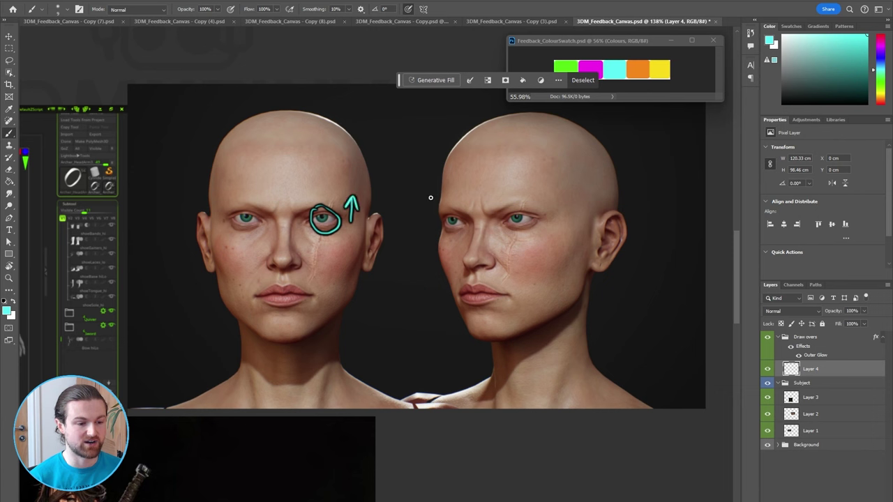
Arc cyan and orange around the three-quarter head's near eye, and mark its far eye with an orange dot and short line.
click(586, 100)
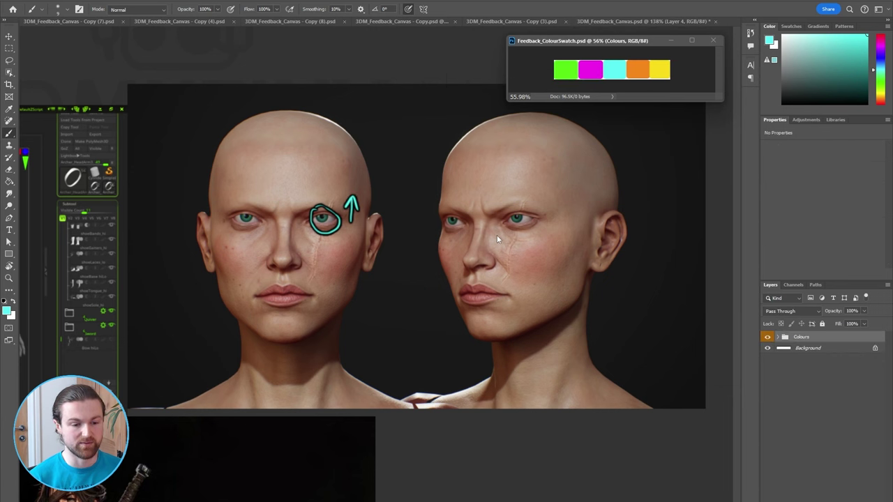
click(497, 239)
mouse_move(495, 236)
mouse_down()
mouse_move(513, 254)
mouse_move(548, 242)
mouse_up()
mouse_move(497, 212)
mouse_down()
mouse_move(544, 204)
mouse_move(549, 240)
mouse_move(513, 232)
mouse_move(526, 230)
mouse_move(531, 207)
mouse_move(533, 233)
mouse_up()
alt+click(635, 75)
key(ctrl+z)
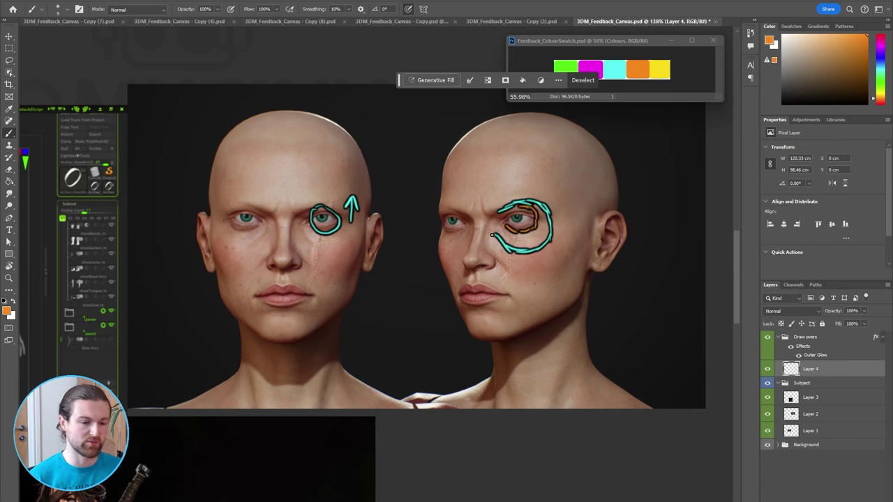
click(452, 221)
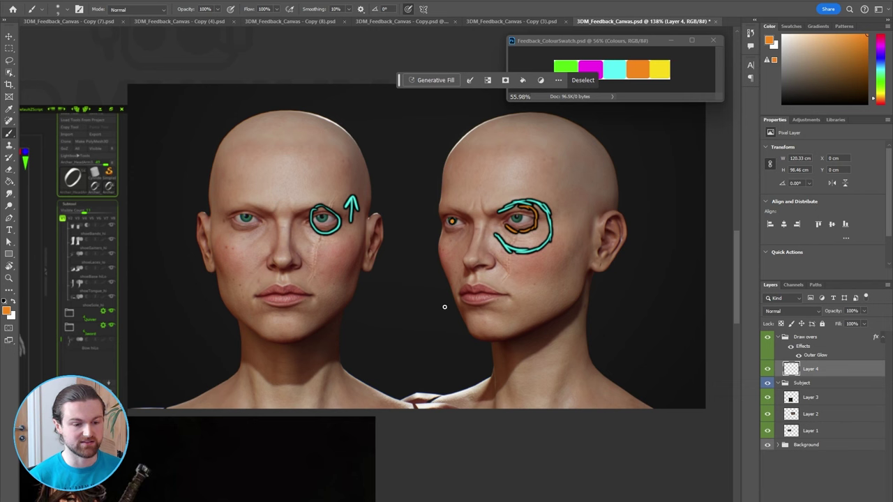
shift+click(419, 222)
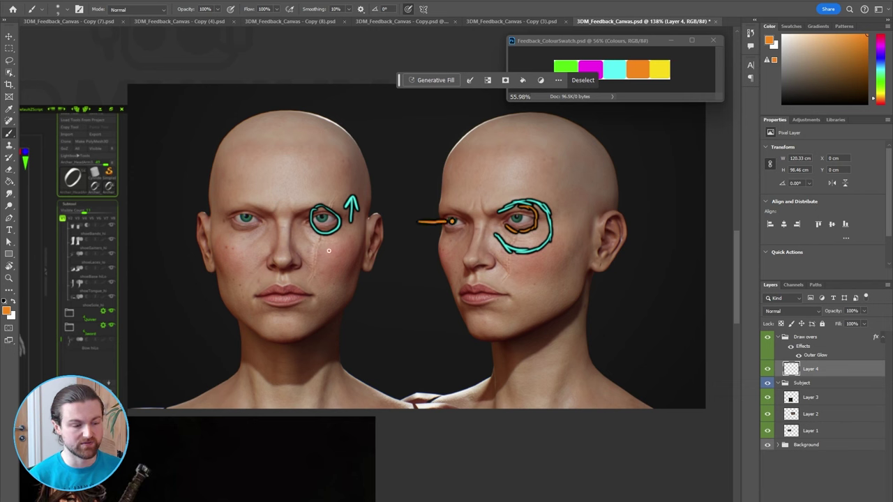
Try green guide lines along the front-view head's forehead, temple, jaw corners and neck sides.
alt+click(565, 66)
mouse_move(231, 162)
mouse_down()
mouse_move(229, 296)
mouse_move(241, 167)
mouse_move(341, 168)
mouse_up()
drag(227, 140, 236, 168)
drag(244, 324, 243, 392)
drag(339, 313, 336, 388)
drag(233, 315, 258, 339)
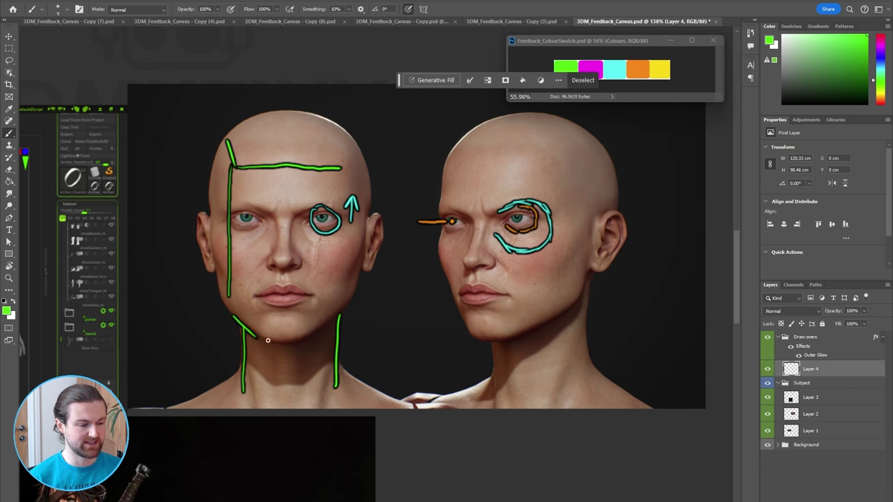
drag(320, 340, 352, 301)
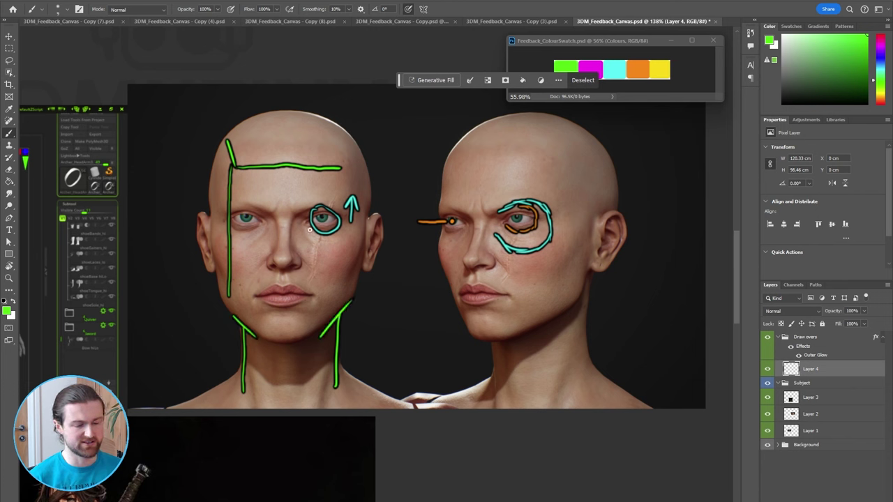
Undo the green guide lines on the front-view head.
key(ctrl+z)
key(ctrl+z)
key(ctrl+z)
key(ctrl+z)
key(ctrl+z)
key(ctrl+z)
key(ctrl+z)
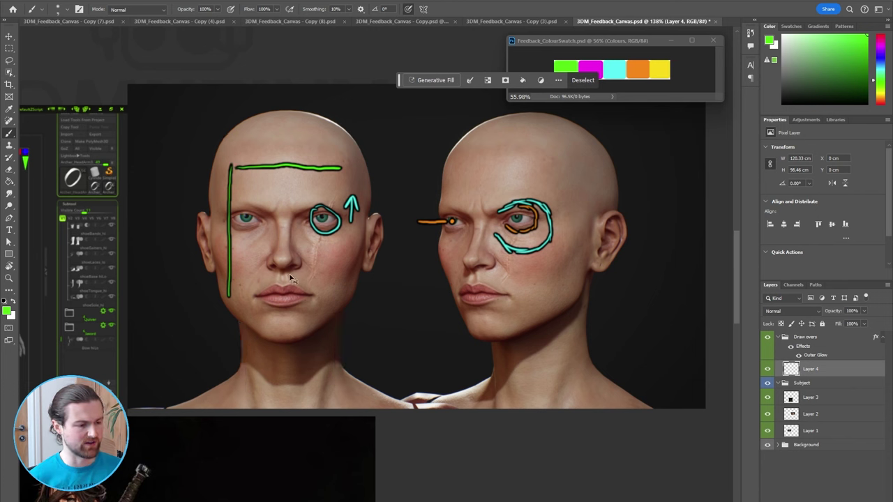
Trace both sides of the archer's neck in green on the full-body concept.
alt+scroll(227, 425, down, 2)
drag(227, 424, 352, 314)
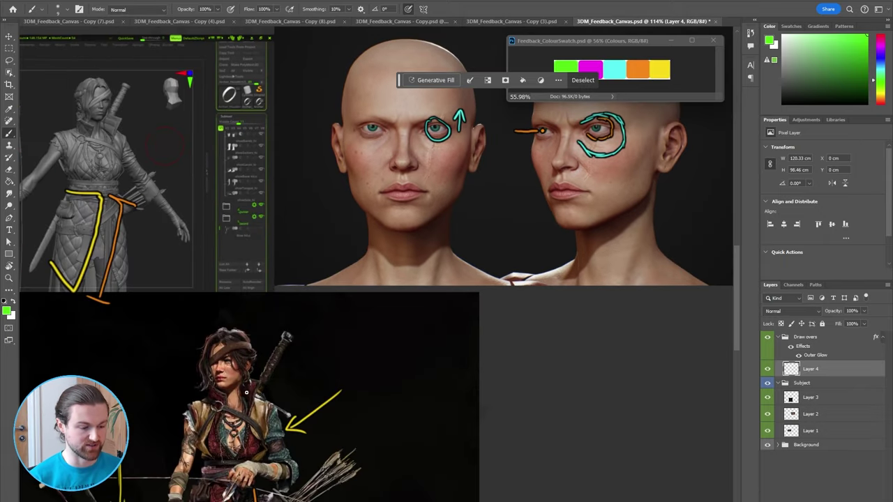
mouse_move(240, 379)
mouse_down()
mouse_move(241, 399)
mouse_move(217, 398)
mouse_up()
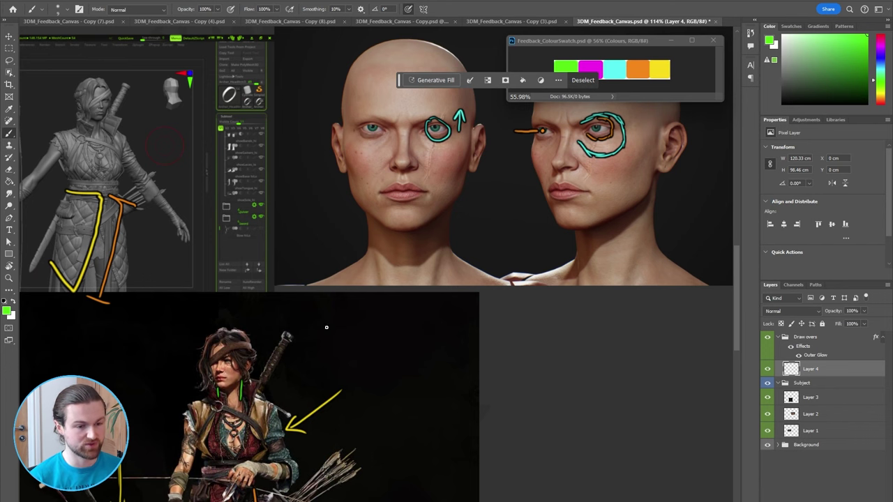
Draw two small green arrows pointing at the front-view head's upper skull and jaw.
drag(449, 266, 424, 315)
drag(305, 97, 318, 105)
drag(306, 247, 315, 240)
drag(312, 245, 314, 241)
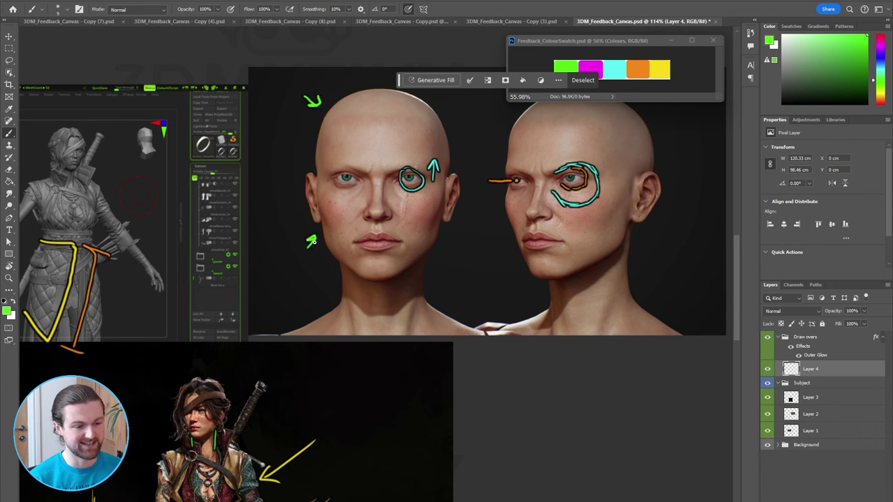
Block out the front-view head's cheek and forehead in green, and circle one eye, the nose and the mouth in orange.
mouse_move(318, 192)
mouse_down()
mouse_move(327, 244)
mouse_move(351, 267)
mouse_move(360, 198)
mouse_up()
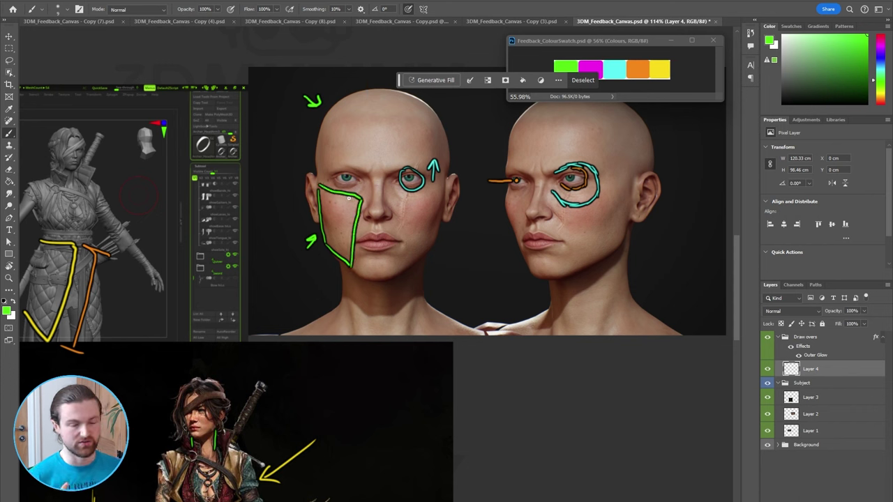
mouse_move(337, 165)
mouse_down()
mouse_move(338, 124)
mouse_move(364, 121)
mouse_move(419, 165)
mouse_move(347, 161)
mouse_move(417, 161)
mouse_up()
alt+click(642, 70)
drag(340, 189, 336, 180)
mouse_move(358, 230)
mouse_down()
mouse_move(371, 201)
mouse_move(366, 228)
mouse_up()
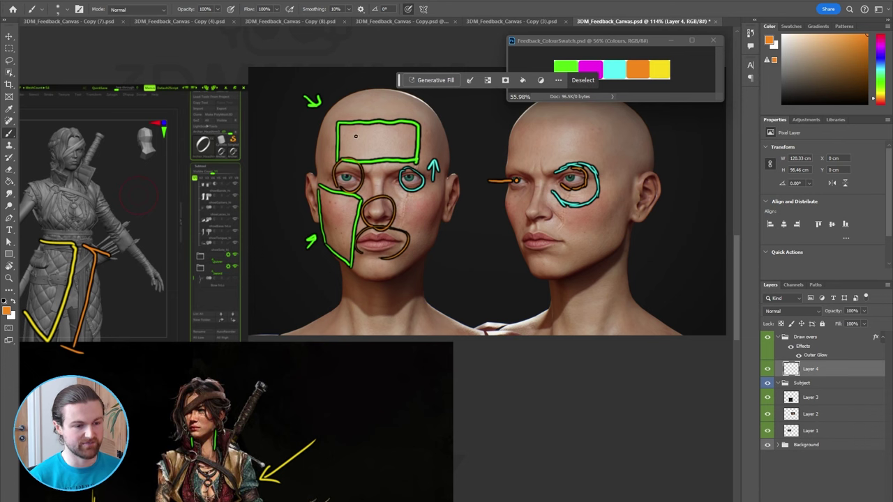
Switch to 3DM_Feedback_Canvas - Copy.psd and draw a green arrow pointing at the front-view soldier's tattooed shoulder.
drag(280, 397, 346, 287)
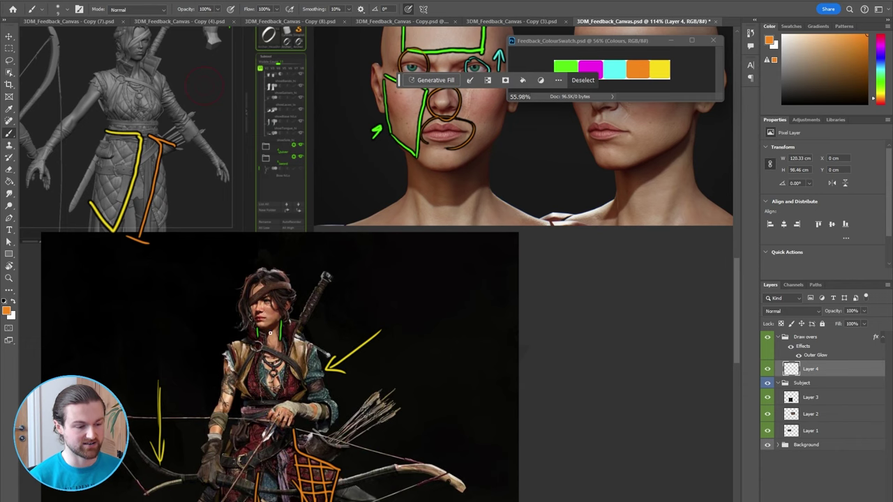
scroll(213, 389, up, 3)
scroll(213, 389, down, 5)
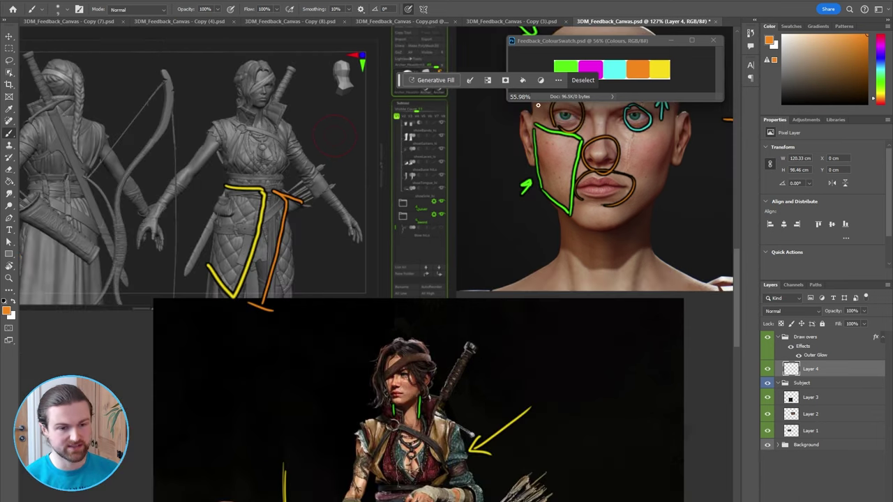
click(412, 21)
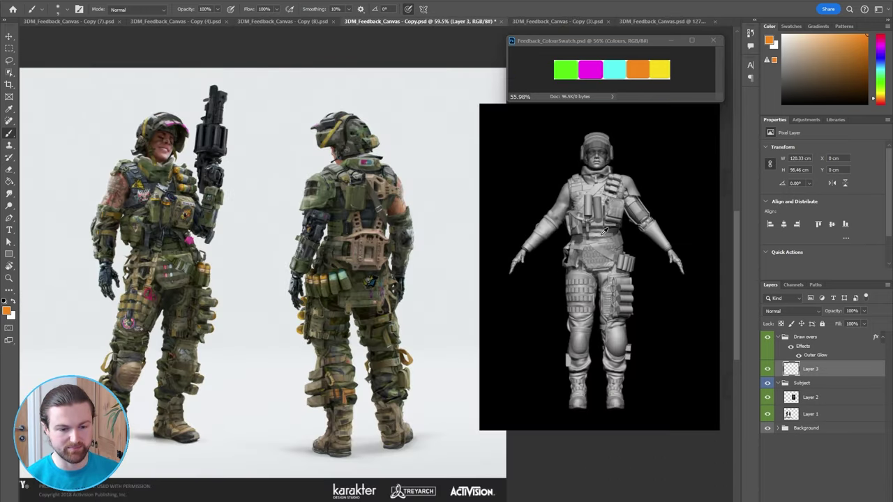
alt+scroll(604, 233, up, 4)
alt+scroll(604, 234, down, 5)
mouse_move(85, 104)
mouse_down()
mouse_move(142, 163)
mouse_move(143, 129)
mouse_up()
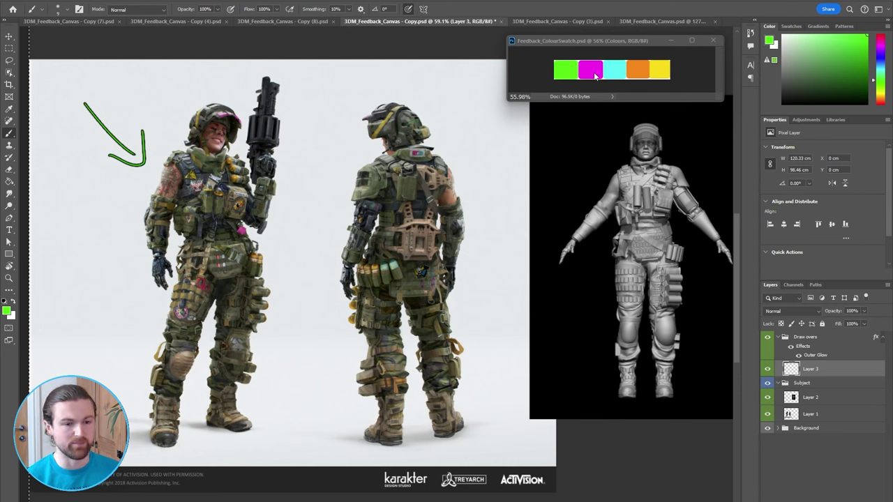
Crosshatch the front-view soldier's patterned thigh in cyan and outline the canisters on the opposite hip.
alt+click(617, 68)
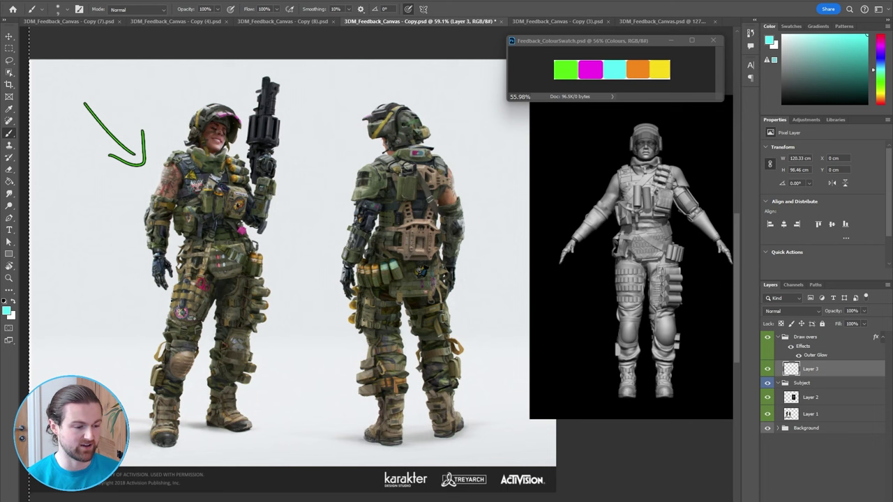
drag(191, 297, 171, 332)
drag(183, 284, 180, 328)
mouse_move(202, 275)
mouse_down()
mouse_move(183, 314)
mouse_move(196, 306)
mouse_up()
mouse_move(196, 310)
mouse_down()
mouse_move(212, 304)
mouse_move(206, 293)
mouse_up()
mouse_move(176, 295)
mouse_down()
mouse_move(203, 281)
mouse_move(204, 272)
mouse_up()
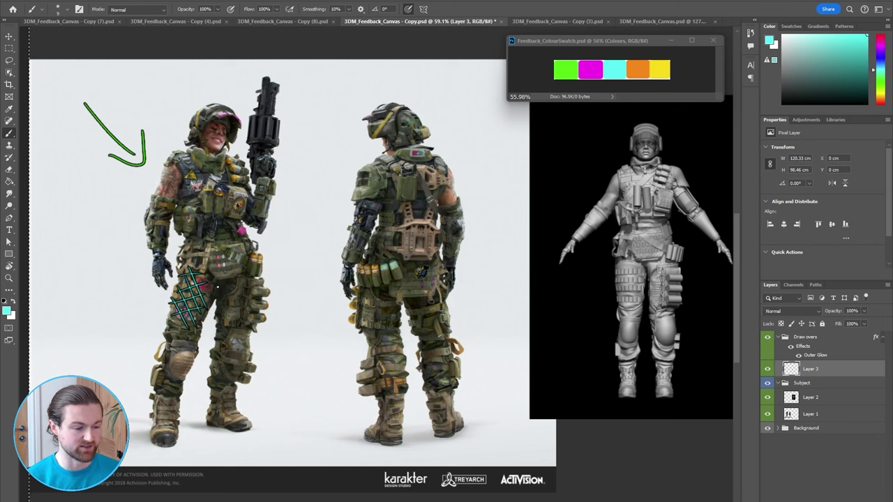
mouse_move(247, 276)
mouse_down()
mouse_move(251, 254)
mouse_move(256, 275)
mouse_move(263, 252)
mouse_move(267, 262)
mouse_up()
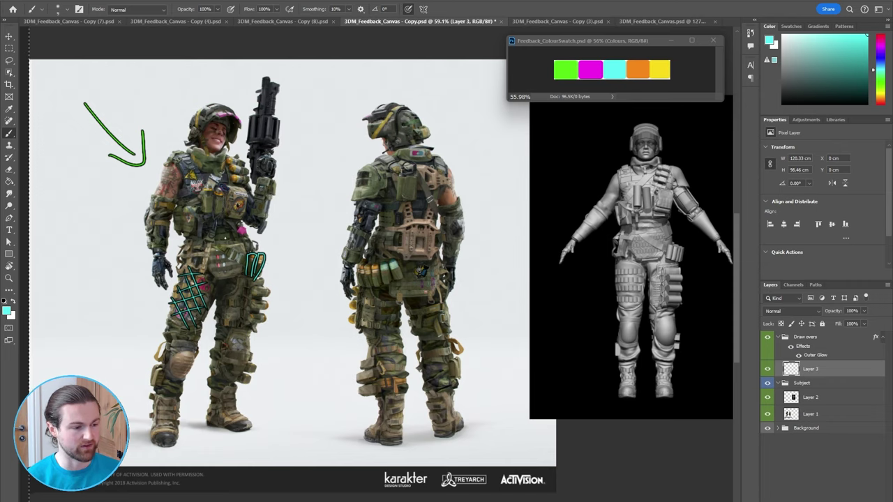
Draw a cyan arrow pointing at the tan frame on the back-view soldier's shoulder.
drag(229, 224, 277, 283)
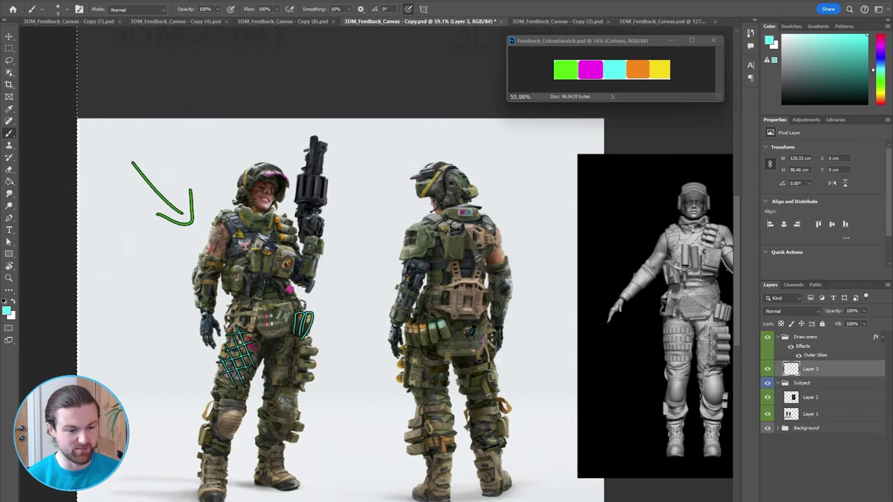
mouse_move(523, 191)
mouse_down()
mouse_move(487, 237)
mouse_move(505, 232)
mouse_up()
drag(572, 305, 425, 283)
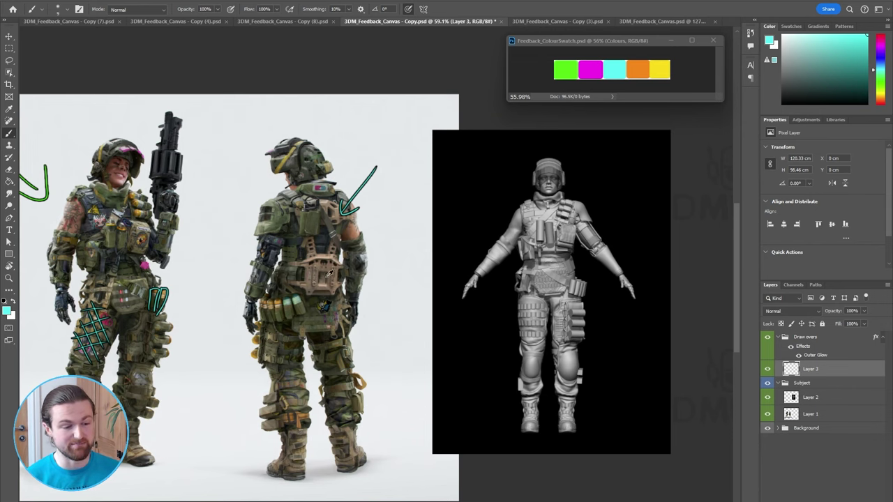
Place green dots on the grey soldier sculpt's hip and chest, with lines running down the leg and out past the shoulder.
alt+scroll(310, 309, up, 2)
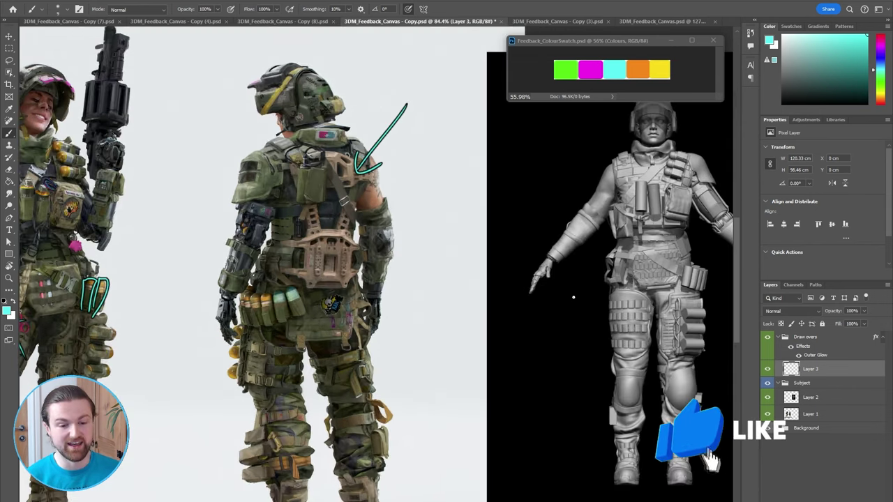
alt+scroll(326, 304, down, 1)
drag(572, 298, 459, 297)
alt+click(567, 71)
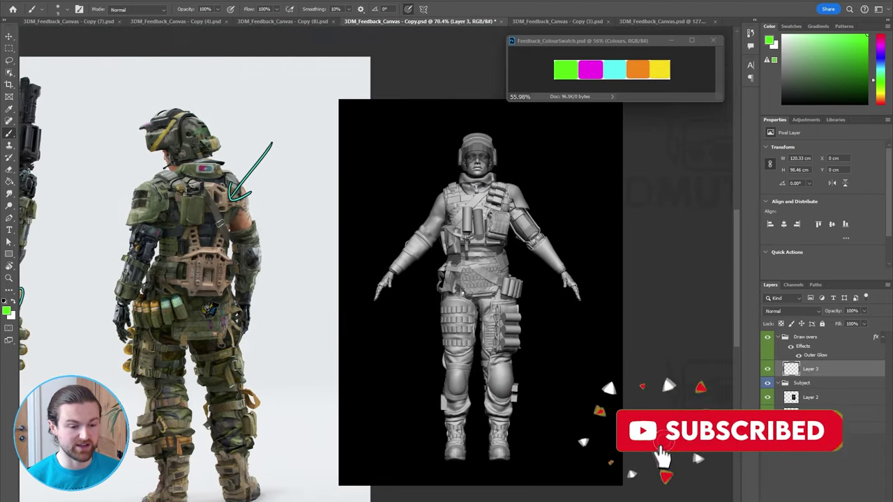
drag(462, 291, 436, 424)
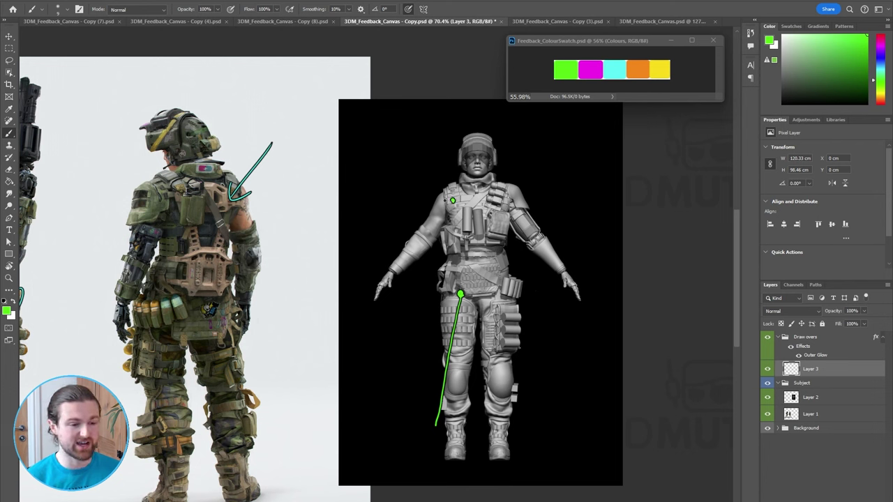
drag(447, 201, 342, 200)
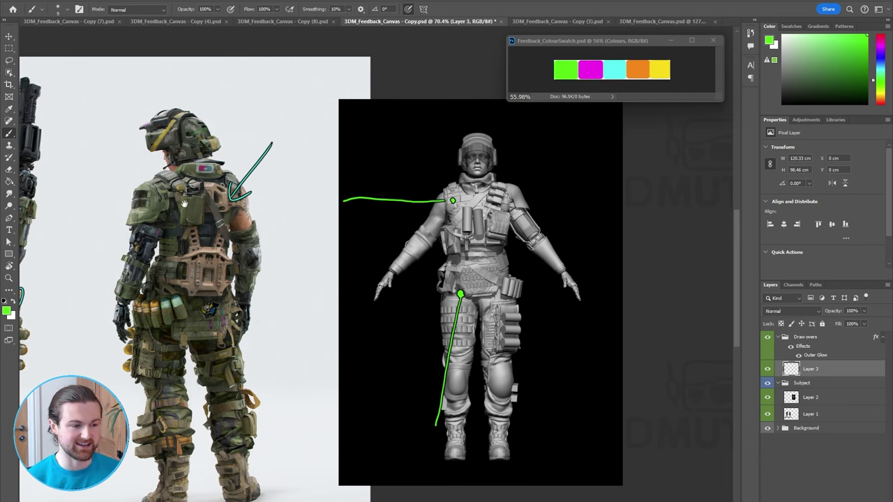
Add a second, diagonal green line converging on the chest dot of the grey soldier sculpt.
drag(289, 253, 443, 276)
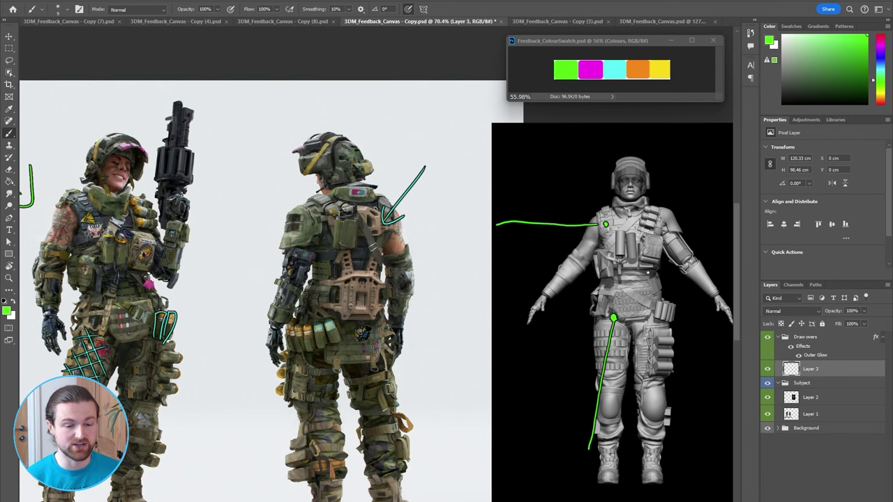
drag(608, 286, 526, 281)
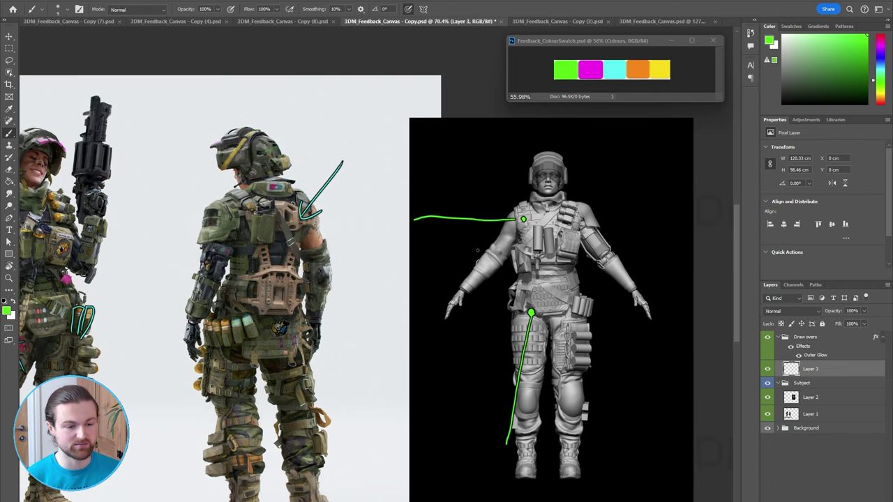
drag(424, 261, 515, 222)
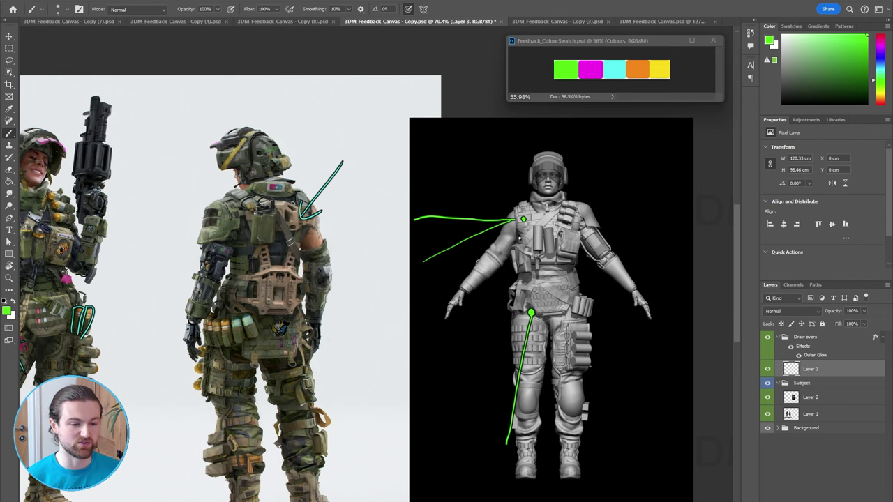
drag(315, 259, 457, 250)
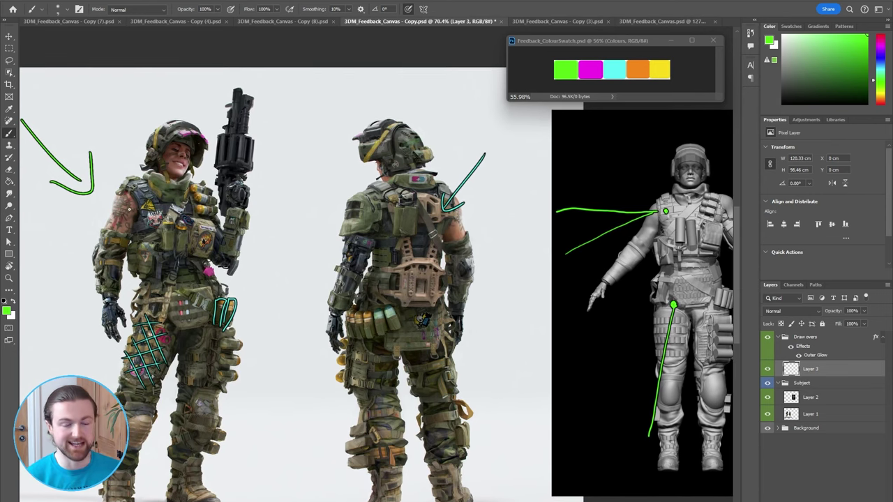
drag(591, 287, 483, 294)
alt+scroll(488, 286, up, 4)
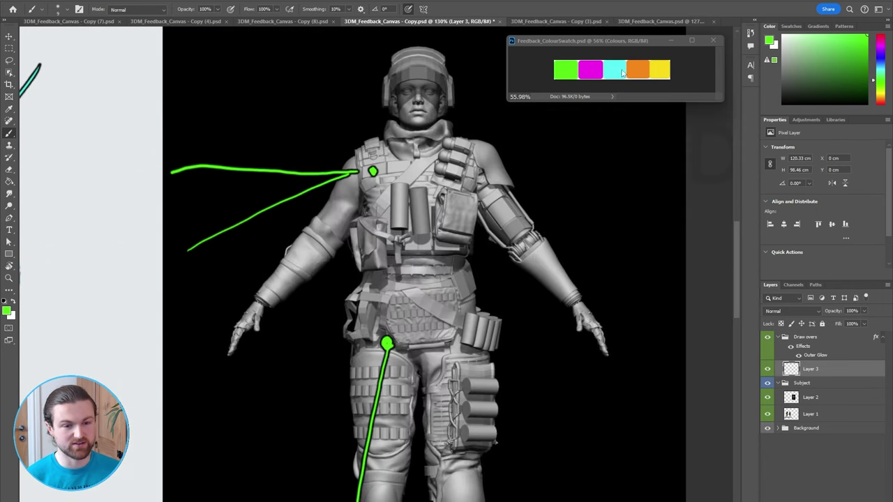